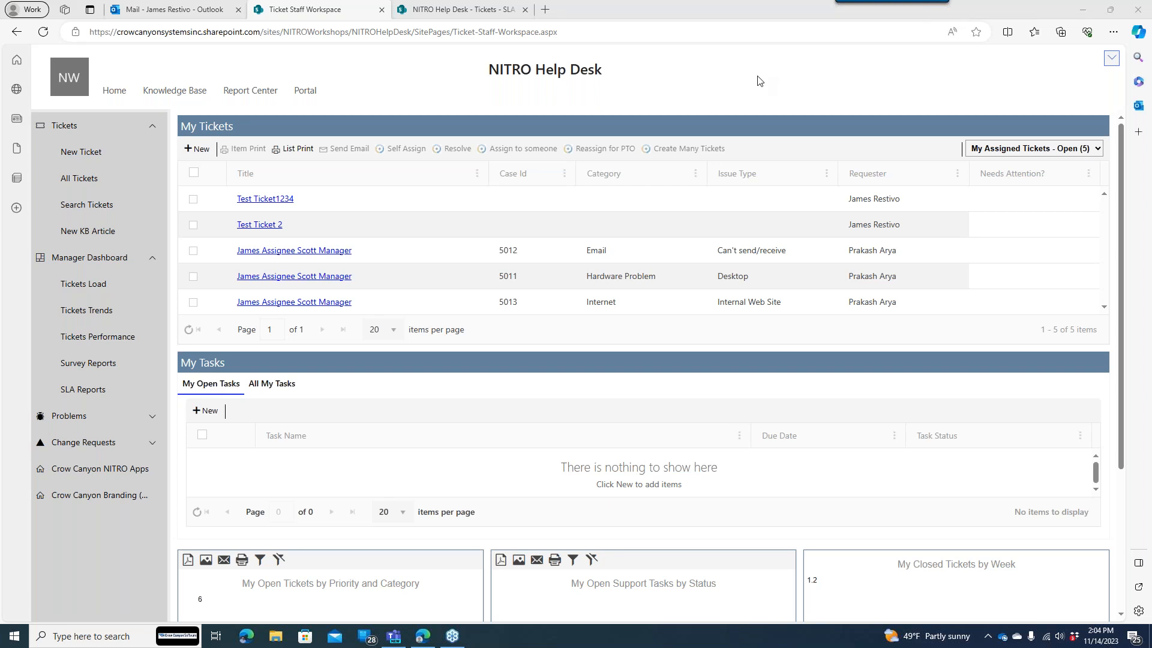
- Go to Application Administration from the NITRO Help Desk site settings
{"action": "left_click", "coordinate": [1109, 60]}
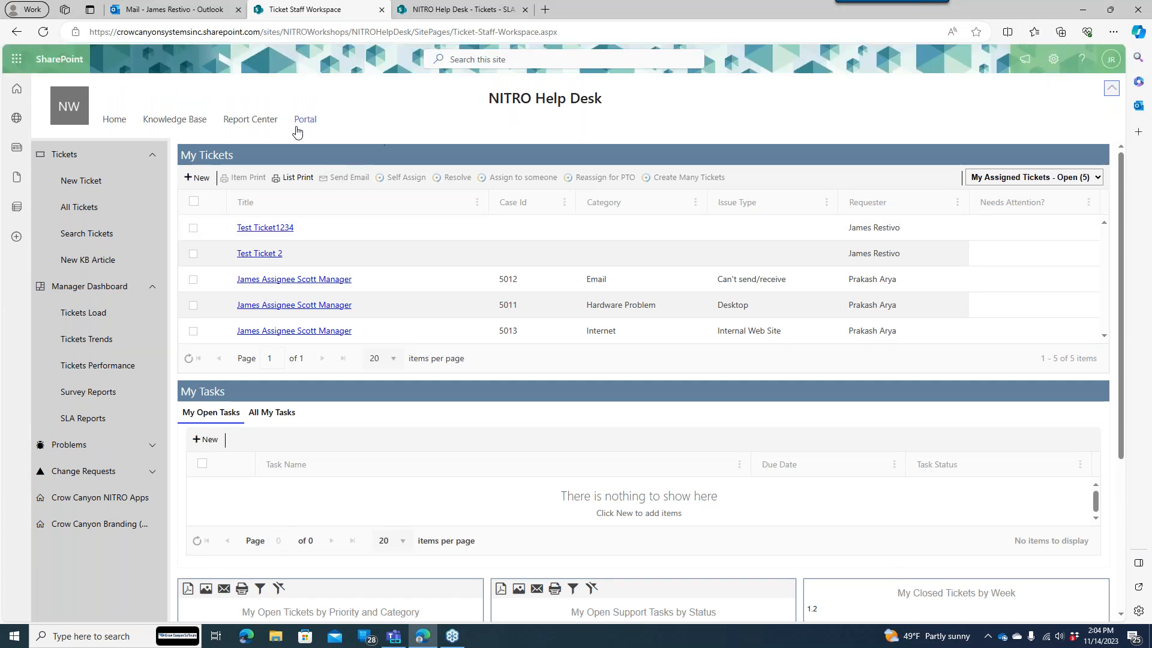
{"action": "left_click", "coordinate": [1054, 69]}
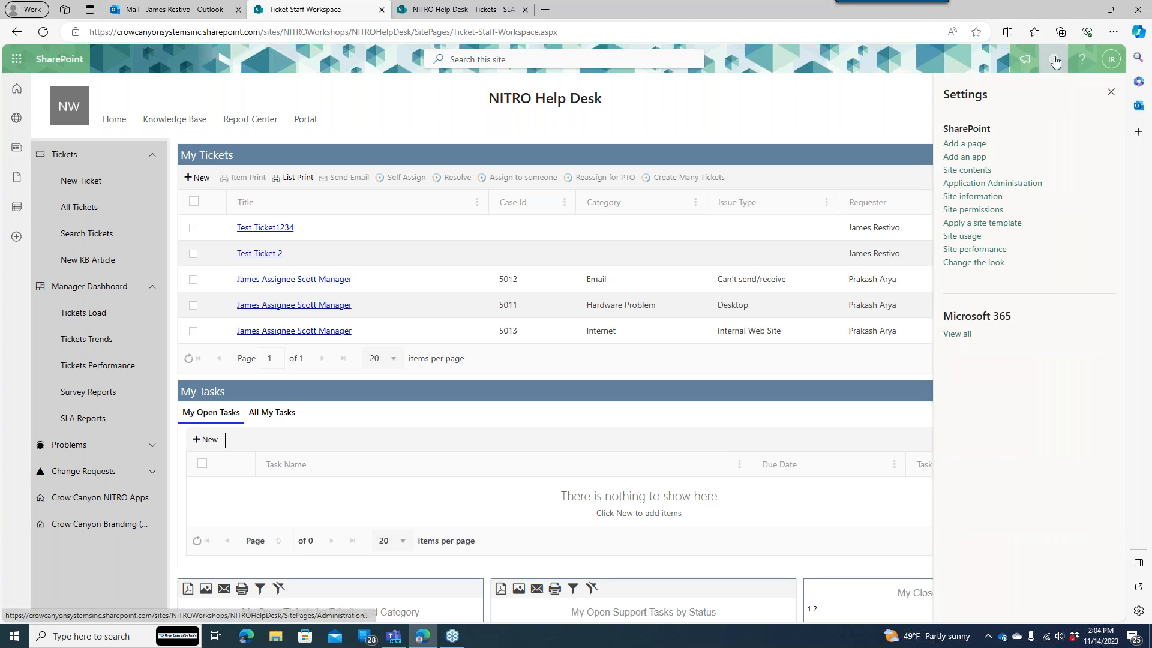
{"action": "left_click", "coordinate": [991, 187]}
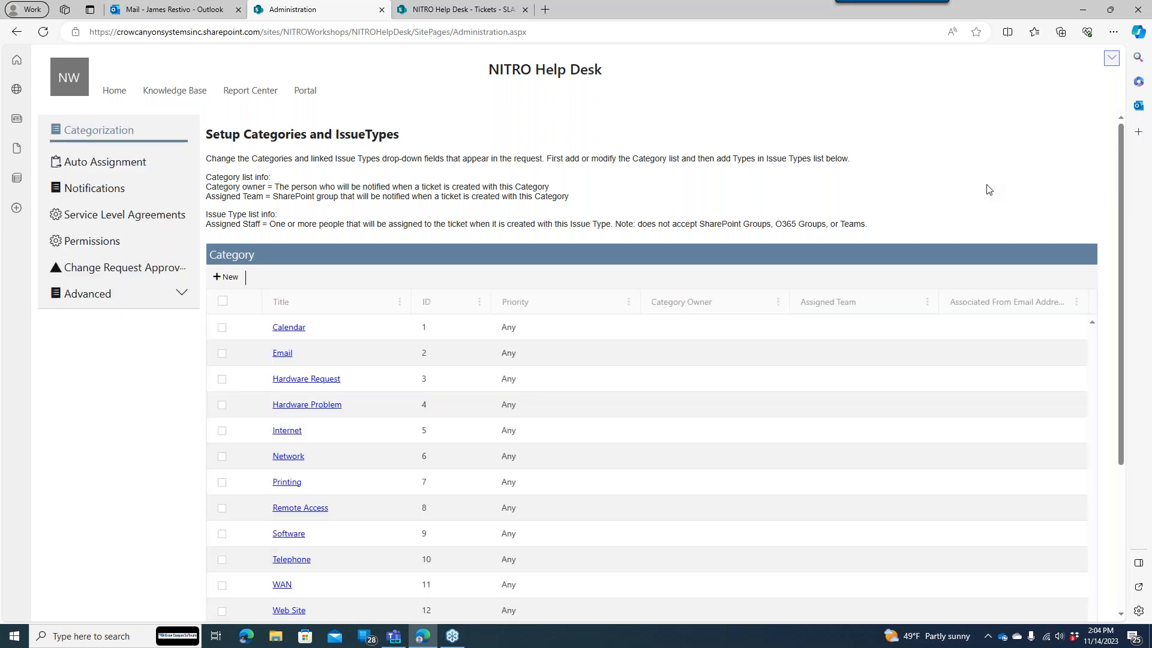
- Open the Service Level Agreements section in the Administration navigation
{"action": "left_click", "coordinate": [121, 213]}
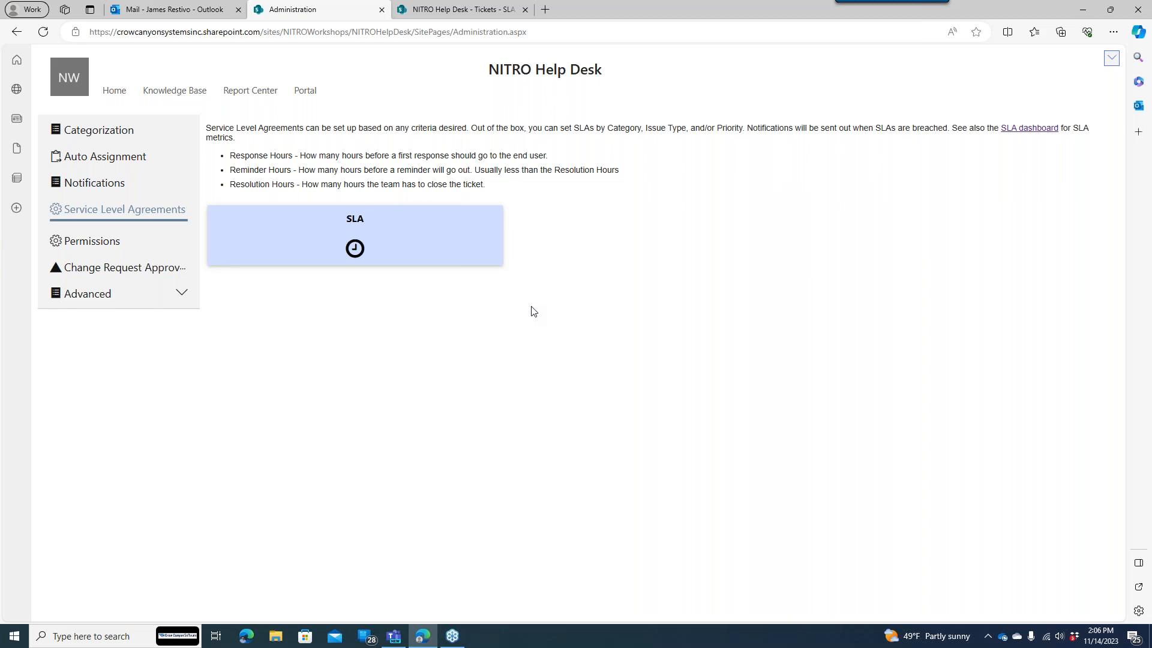
- Open the Tickets list SLA settings page, which lists only the Default policy
{"action": "left_click", "coordinate": [430, 257]}
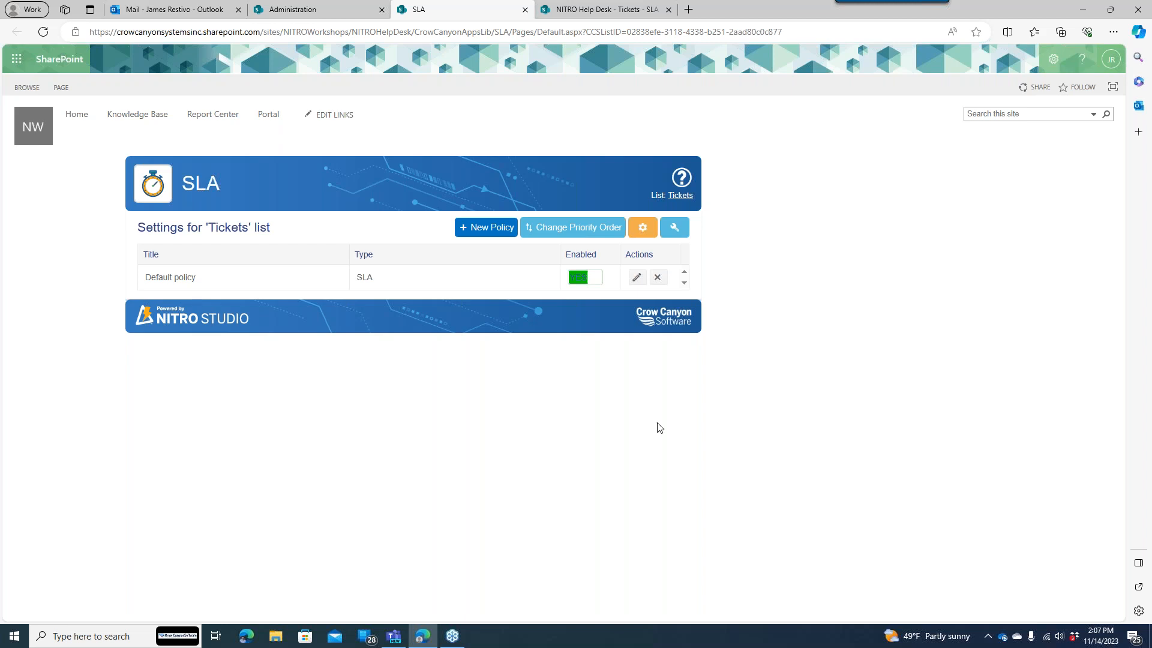
- Check the web-level 8:00 AM–5:00 PM workday, then duplicate the SLA settings tab
{"action": "left_click", "coordinate": [680, 237]}
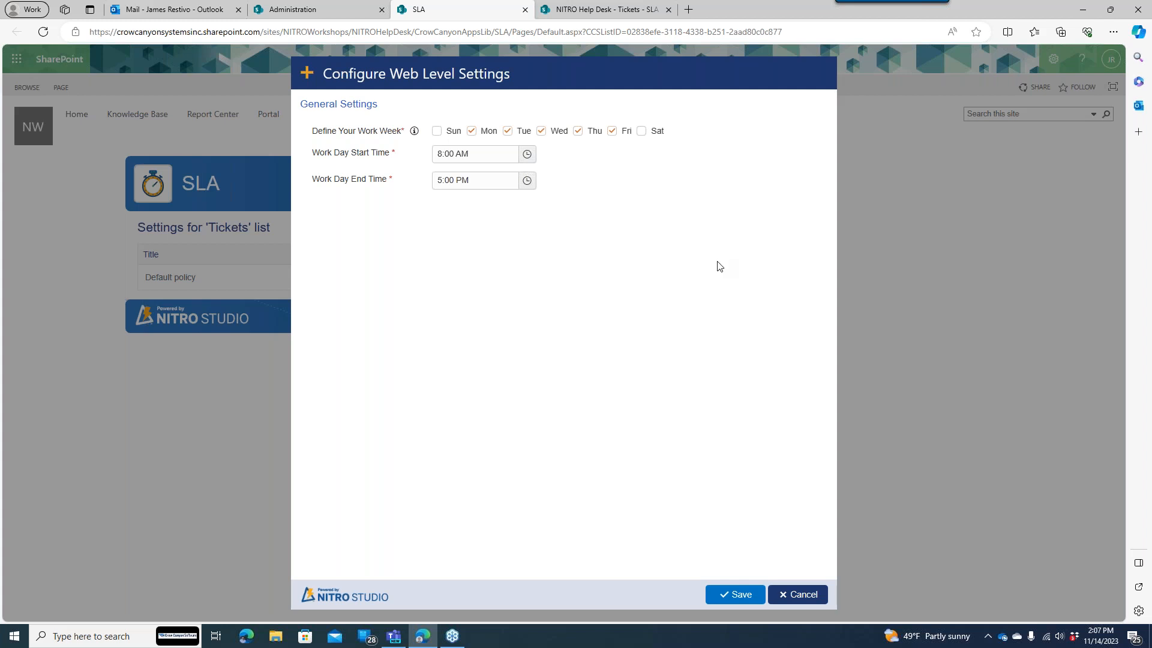
{"action": "left_click", "coordinate": [587, 13]}
{"action": "left_click", "coordinate": [496, 13]}
{"action": "right_click", "coordinate": [496, 13]}
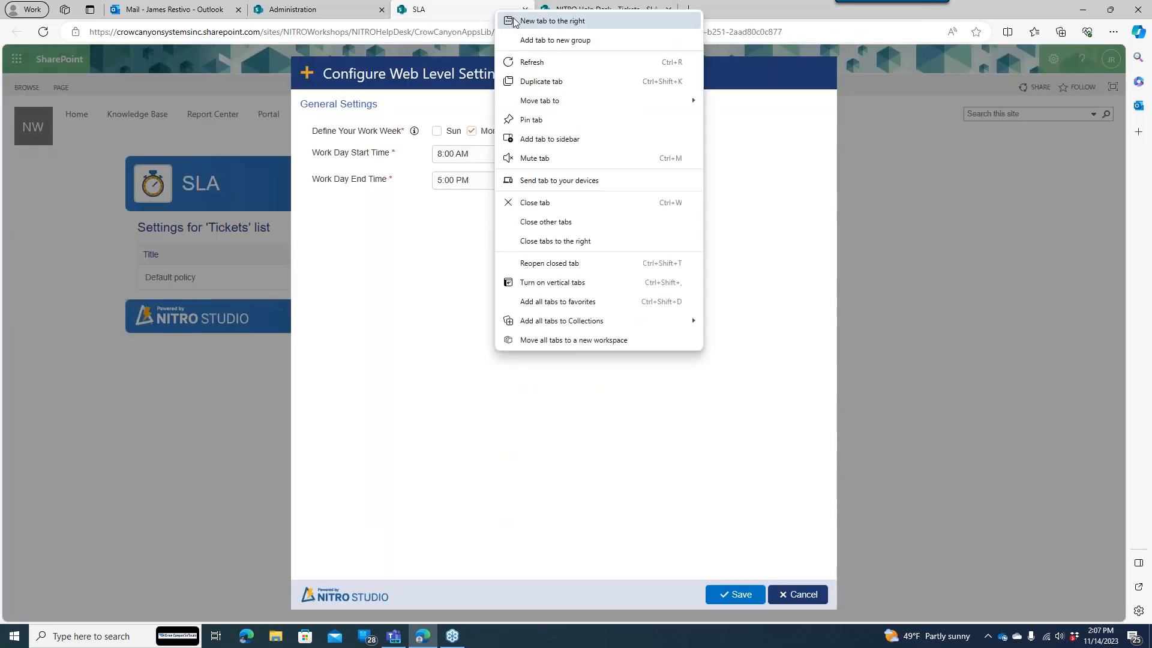
{"action": "left_click", "coordinate": [543, 81]}
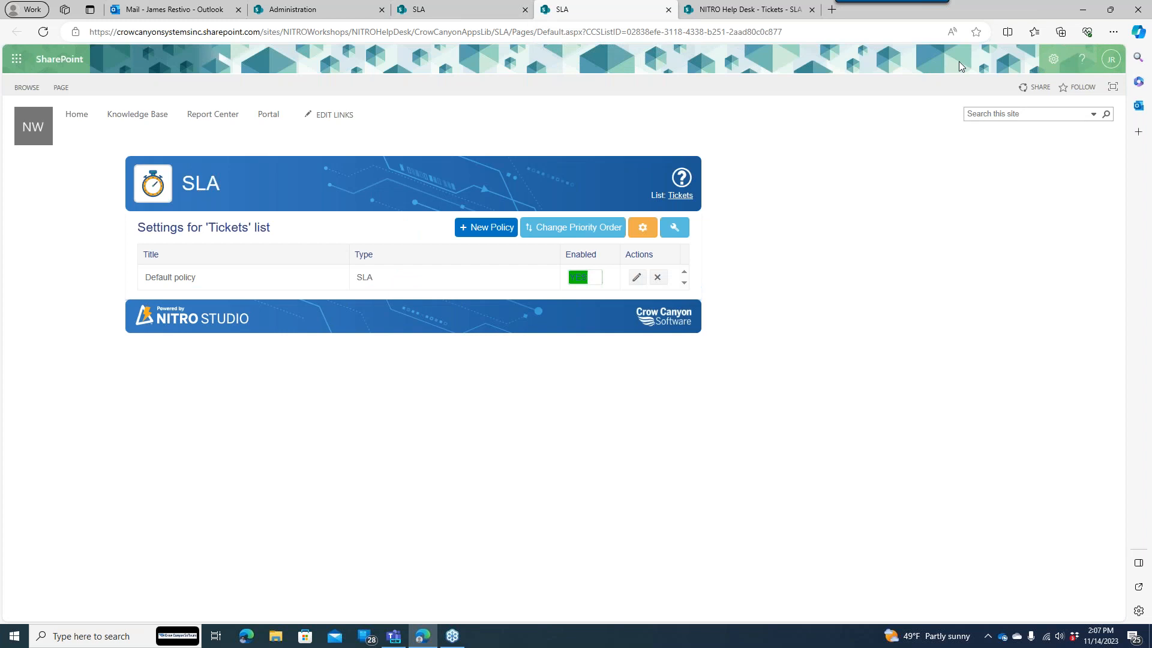
- Open the site's Regional Settings and remove Sunday from the work week
{"action": "left_click", "coordinate": [1051, 60]}
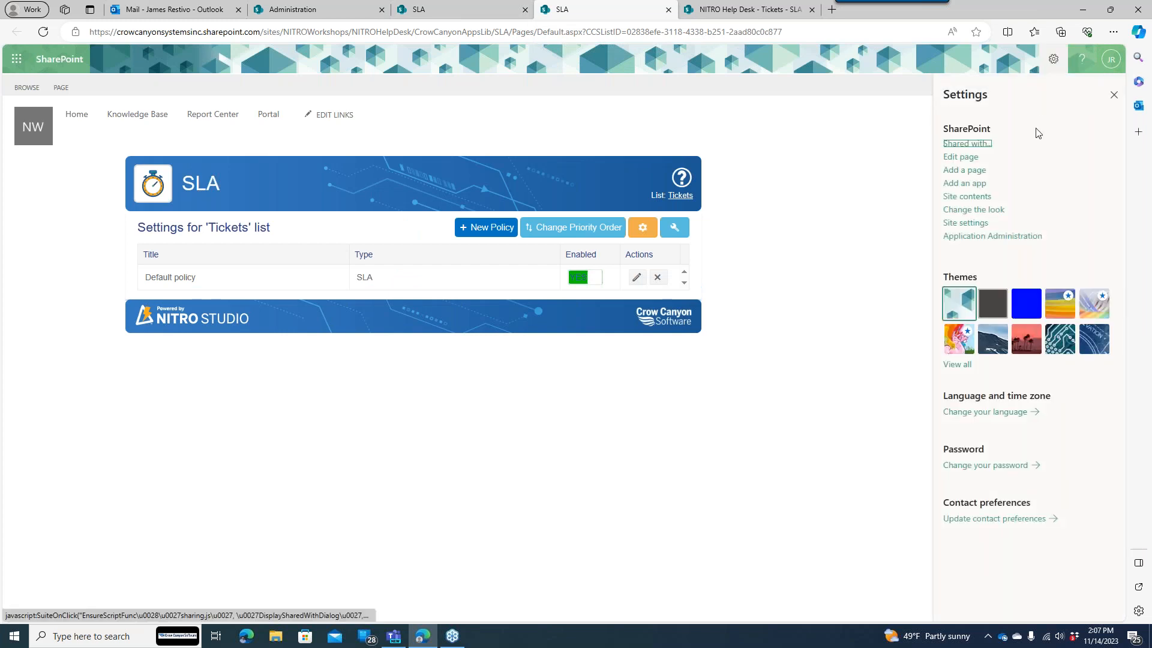
{"action": "left_click", "coordinate": [972, 224]}
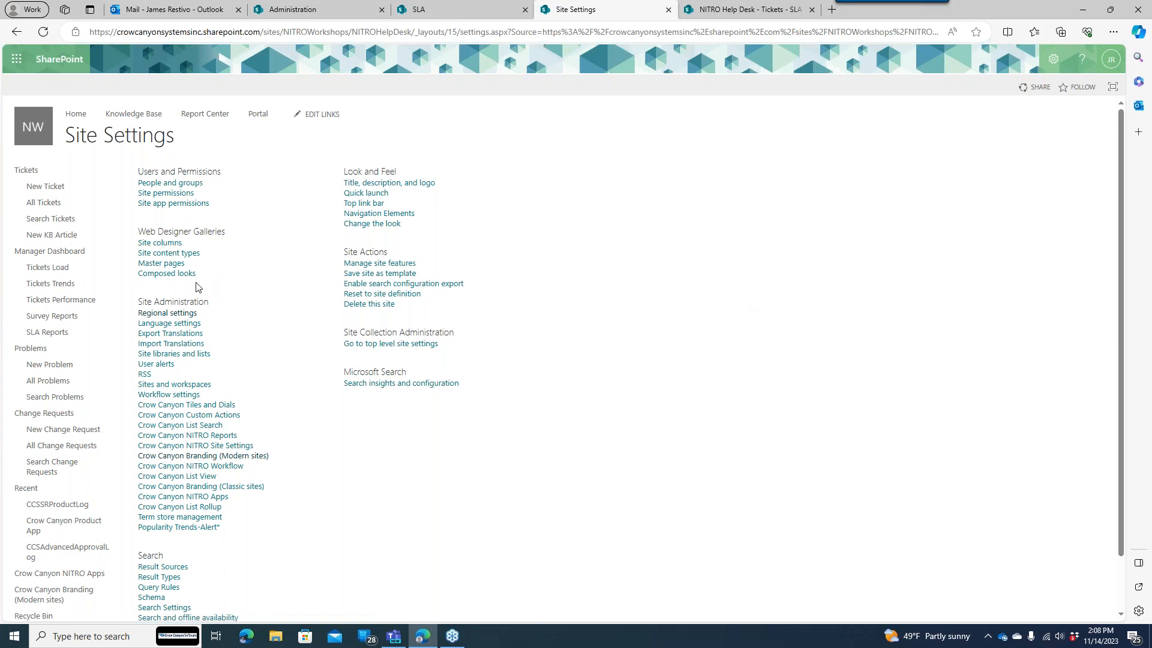
{"action": "left_click_drag", "start_coordinate": [138, 301], "coordinate": [201, 315]}
{"action": "left_click", "coordinate": [186, 315]}
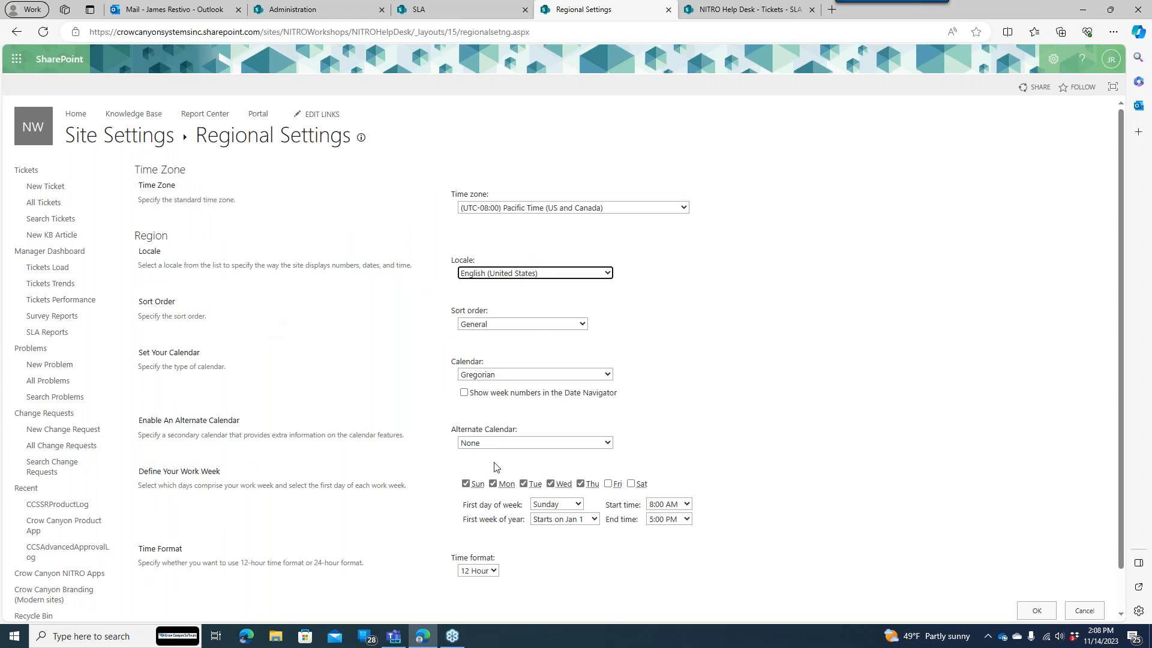
{"action": "left_click", "coordinate": [466, 484]}
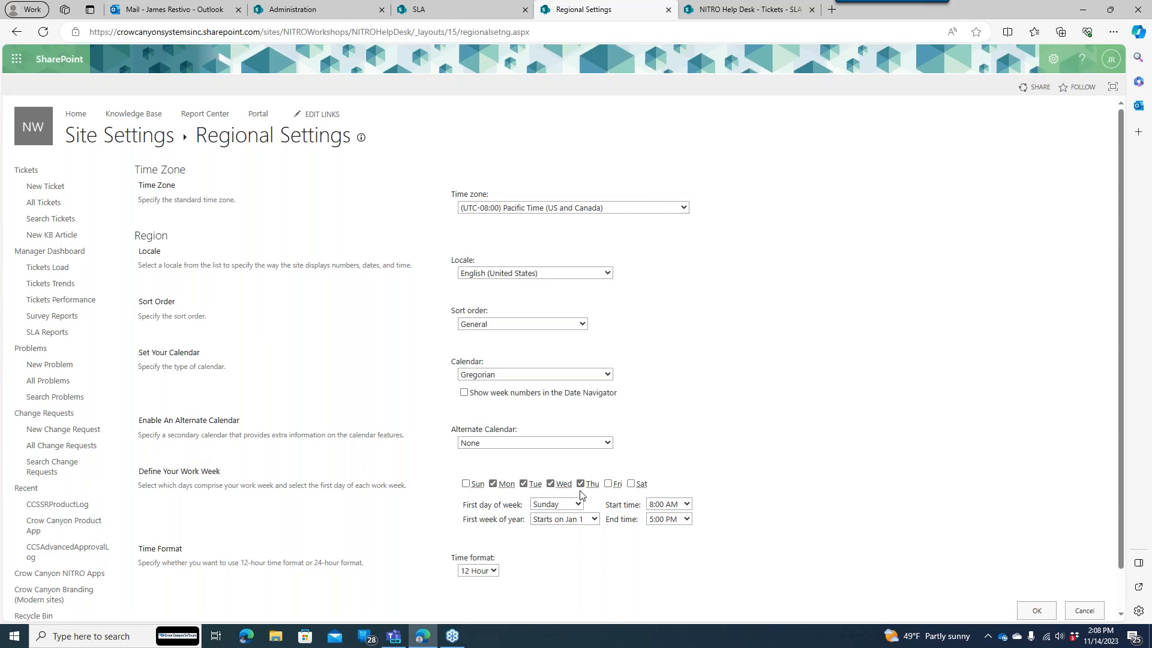
- Add Friday to the work week and compare it against the SLA 8:00 AM–5:00 PM hours
{"action": "left_click", "coordinate": [607, 483]}
{"action": "left_click_drag", "start_coordinate": [1123, 231], "coordinate": [1125, 237]}
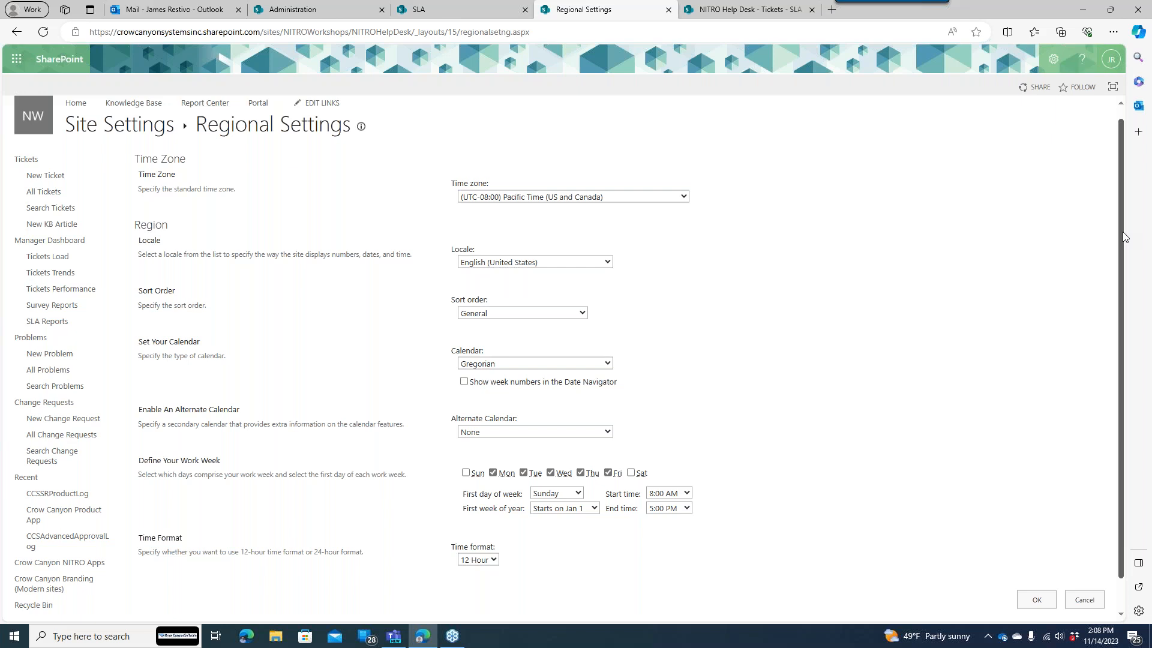
{"action": "left_click_drag", "start_coordinate": [138, 461], "coordinate": [736, 505]}
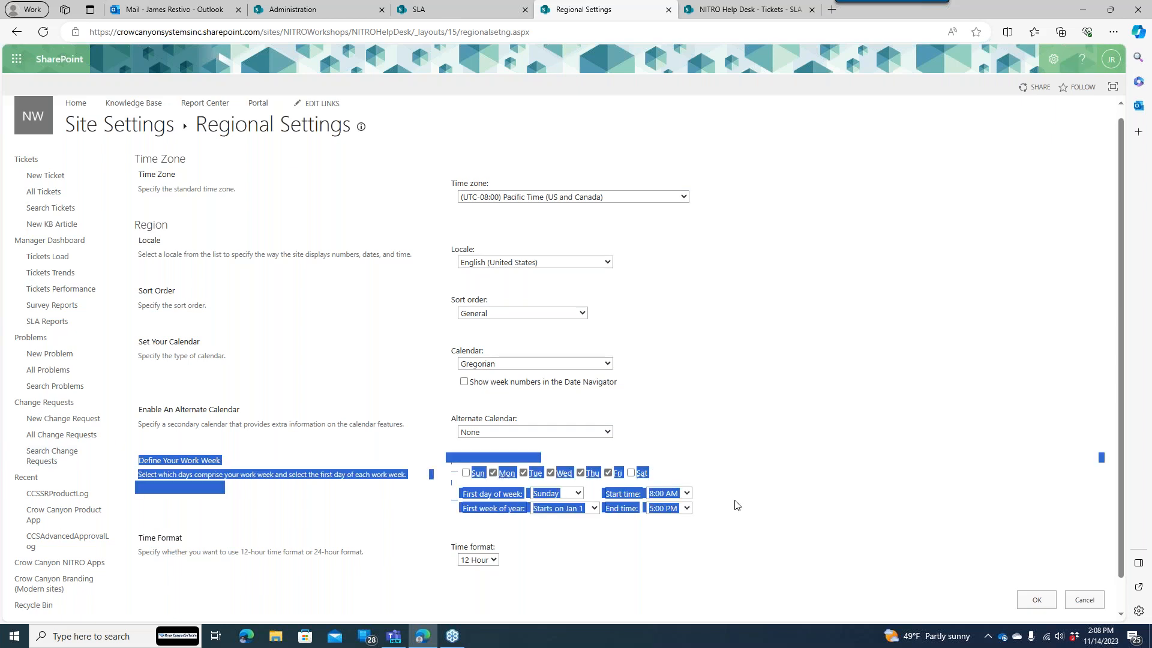
{"action": "left_click", "coordinate": [736, 505]}
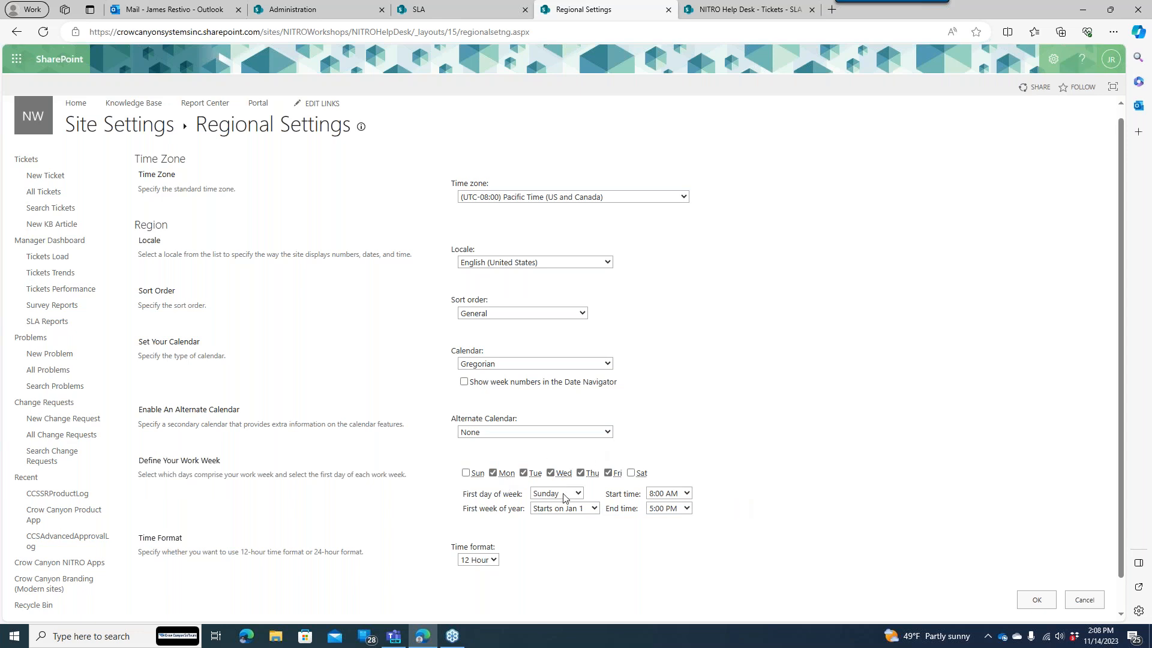
{"action": "left_click", "coordinate": [466, 10]}
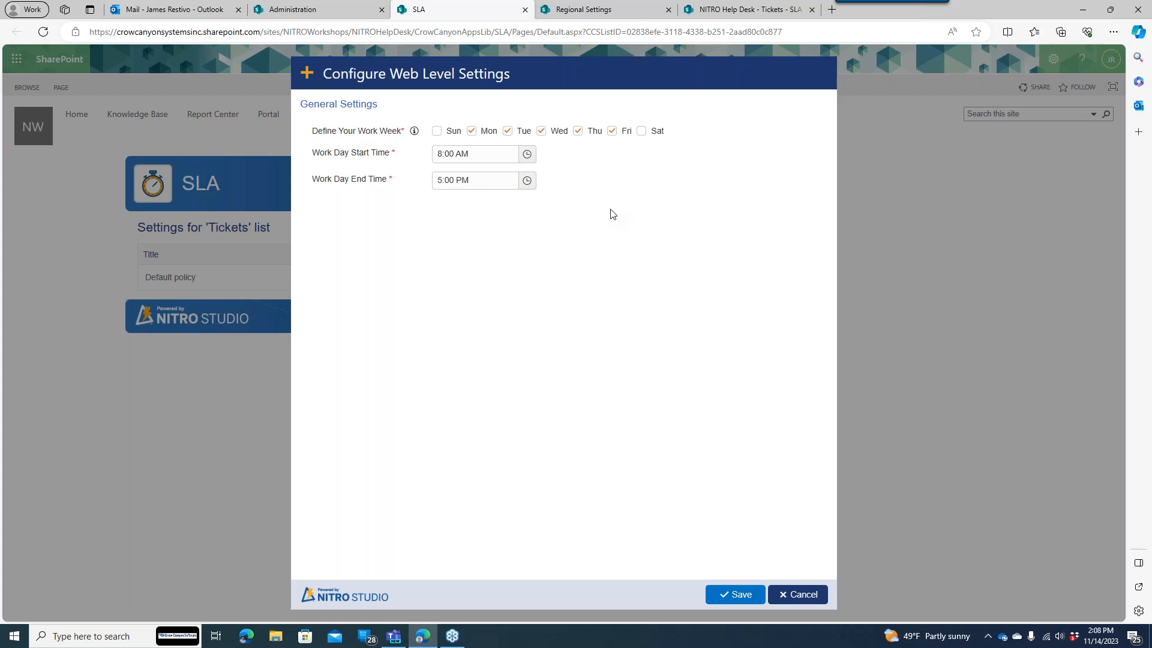
{"action": "left_click", "coordinate": [595, 10]}
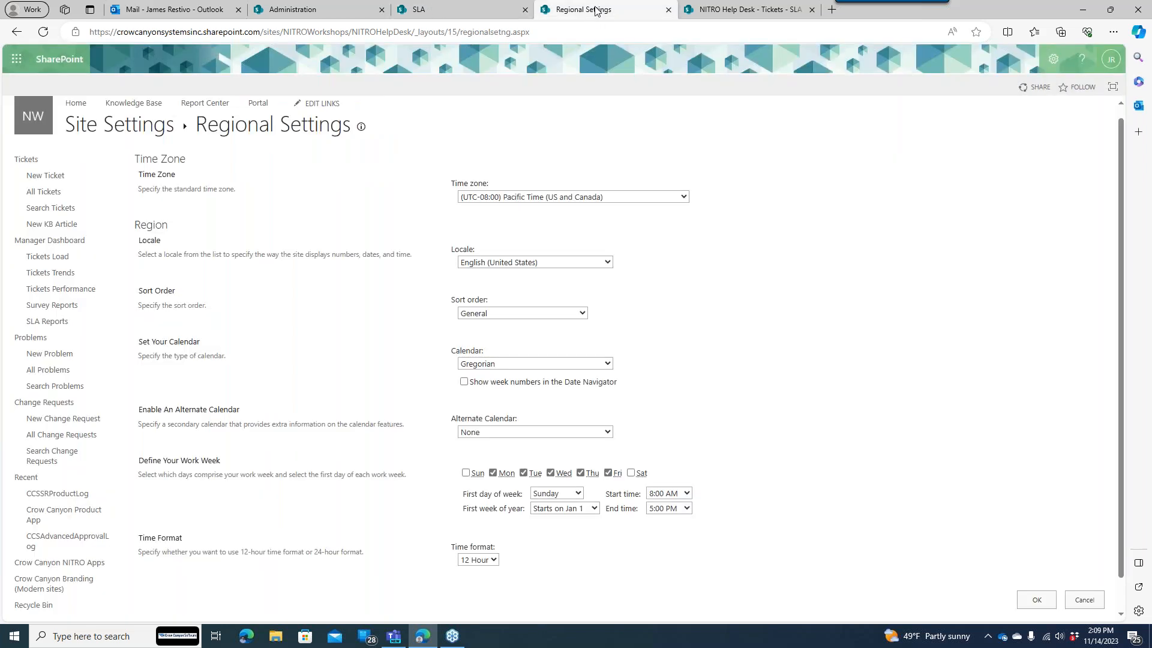
- Cancel the web-level SLA settings without saving and open the Tickets list-level settings
{"action": "left_click", "coordinate": [475, 7]}
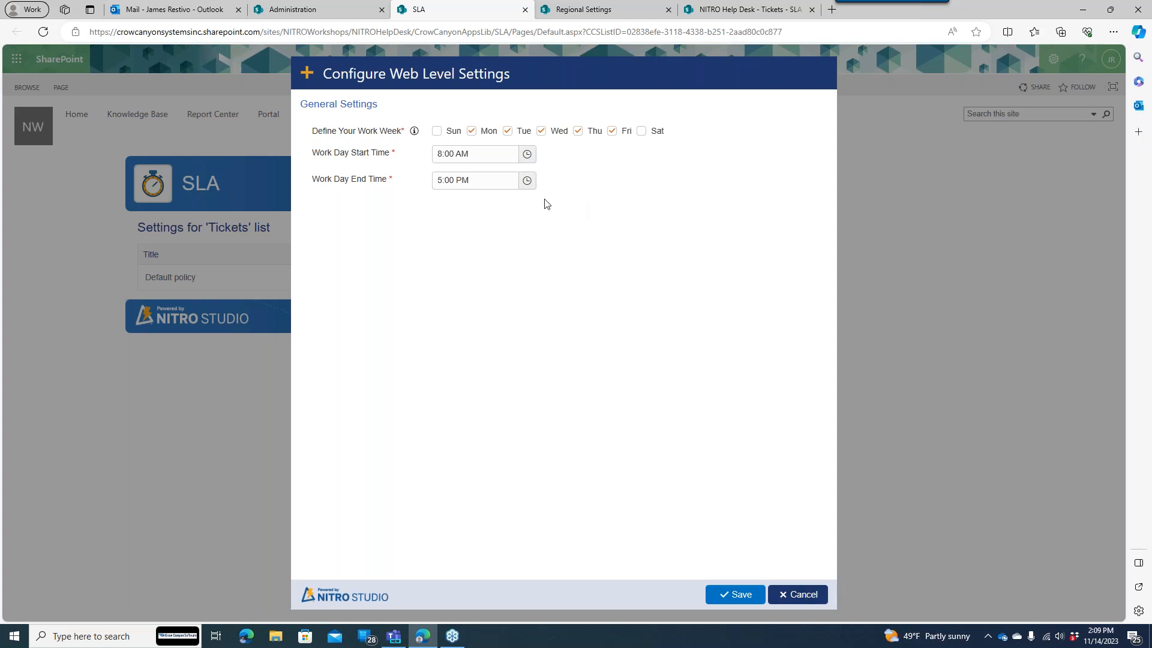
{"action": "left_click", "coordinate": [798, 595]}
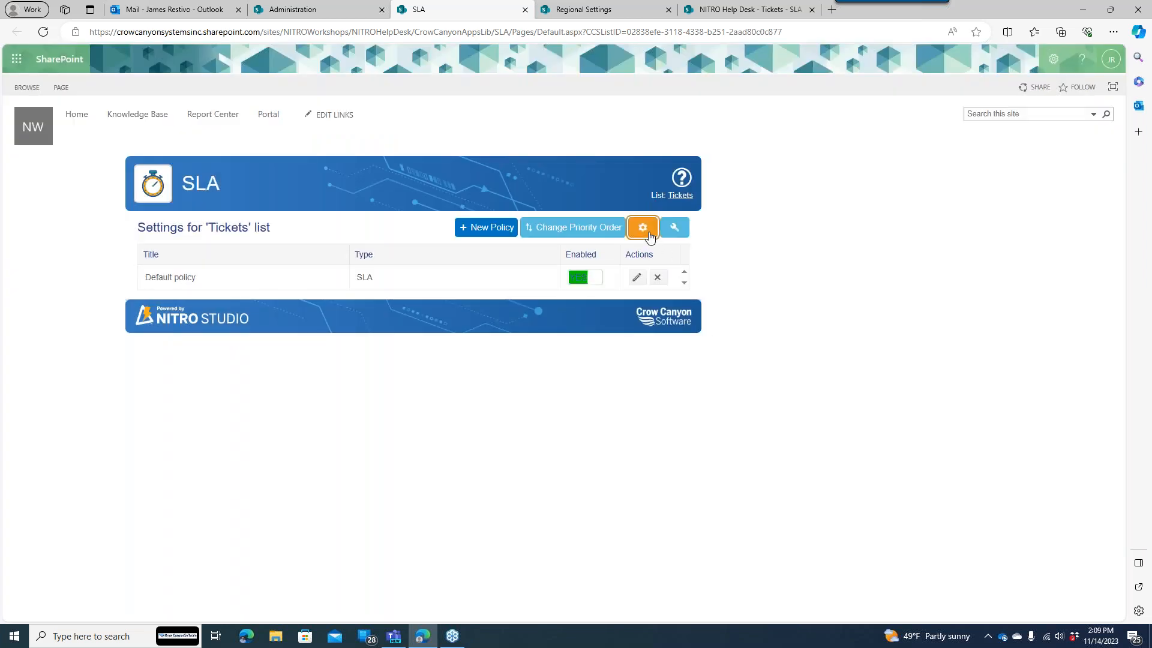
{"action": "left_click", "coordinate": [643, 228]}
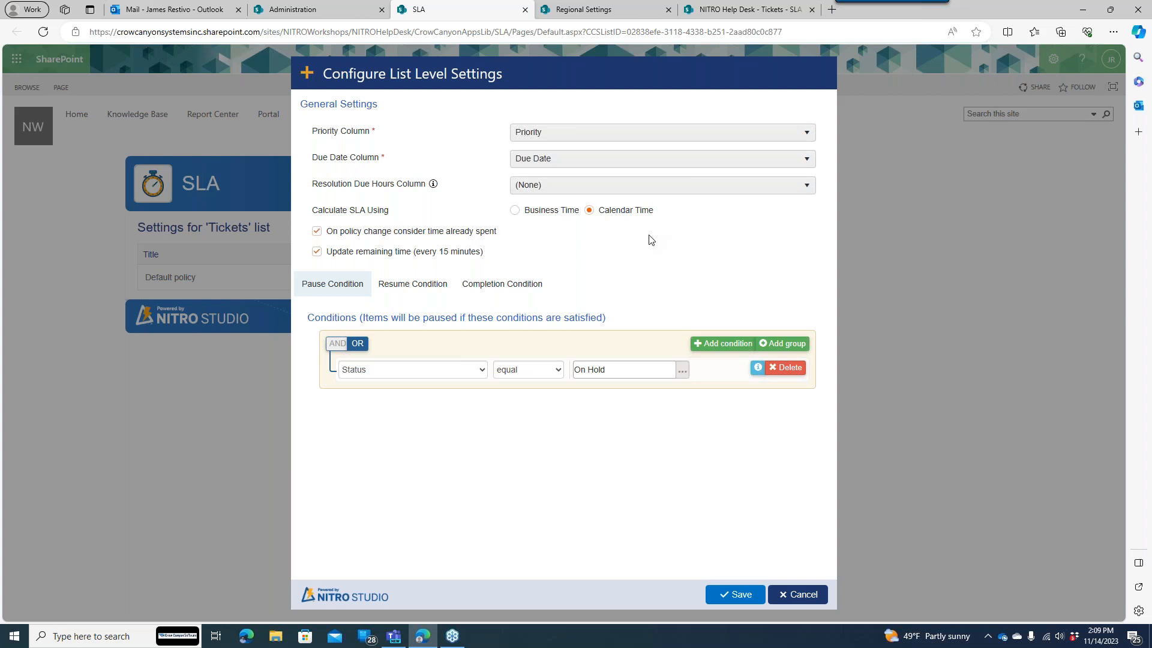
{"action": "double_click", "coordinate": [346, 132]}
{"action": "left_click_drag", "start_coordinate": [346, 132], "coordinate": [378, 137]}
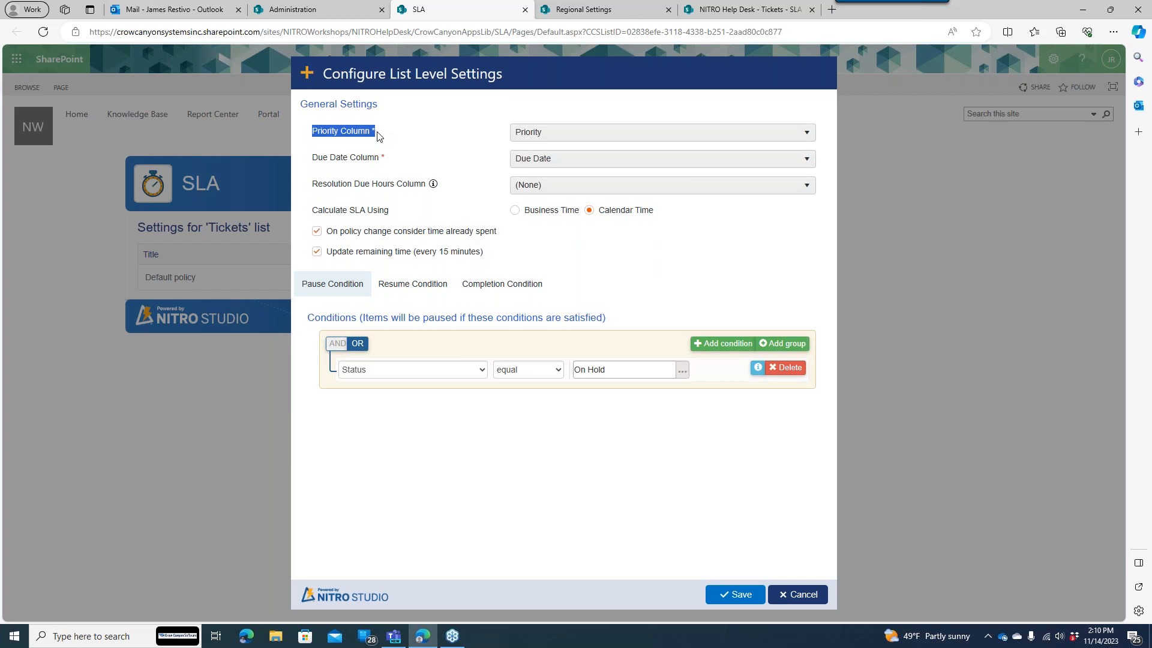
{"action": "left_click", "coordinate": [532, 132]}
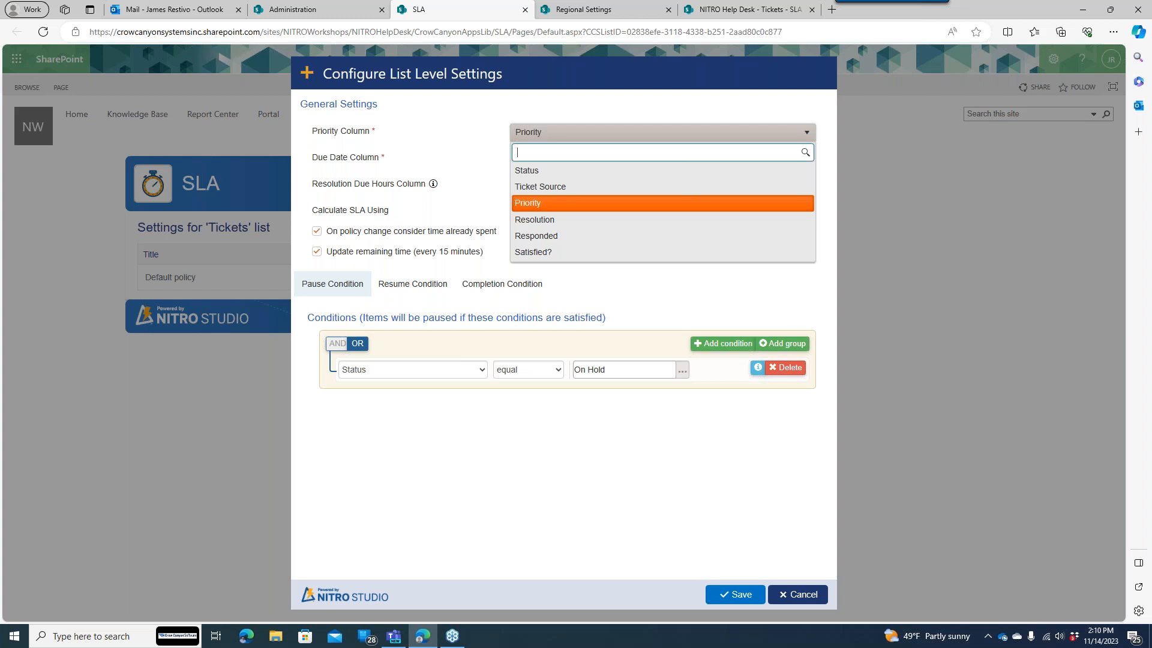
{"action": "left_click", "coordinate": [480, 138]}
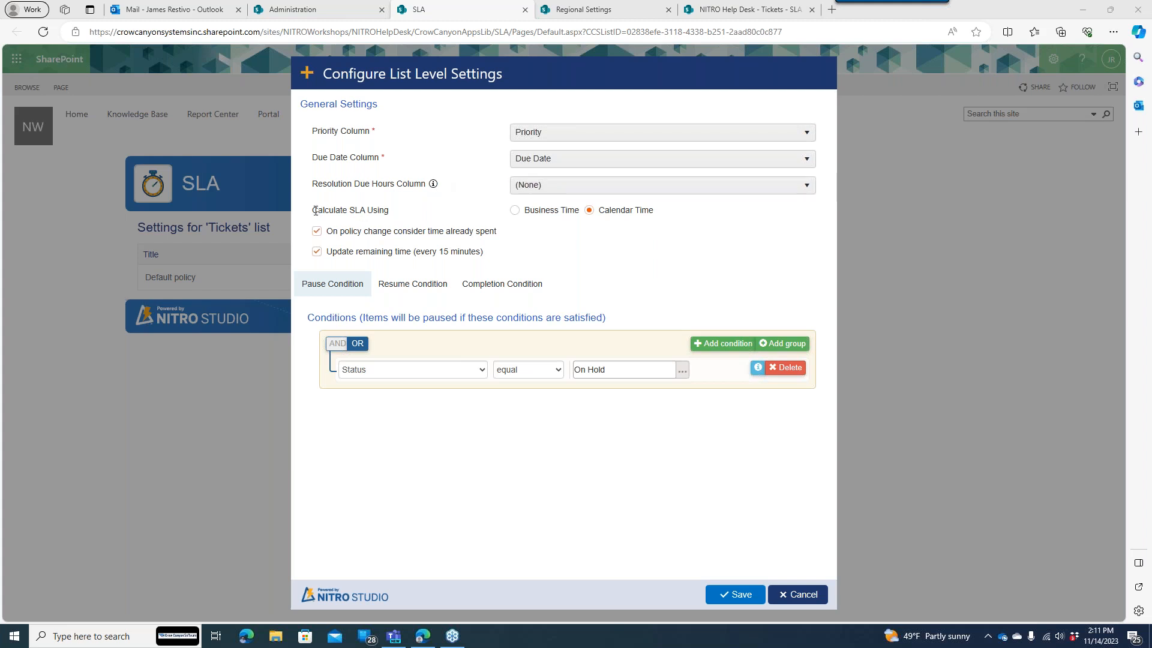
{"action": "left_click_drag", "start_coordinate": [315, 210], "coordinate": [422, 214]}
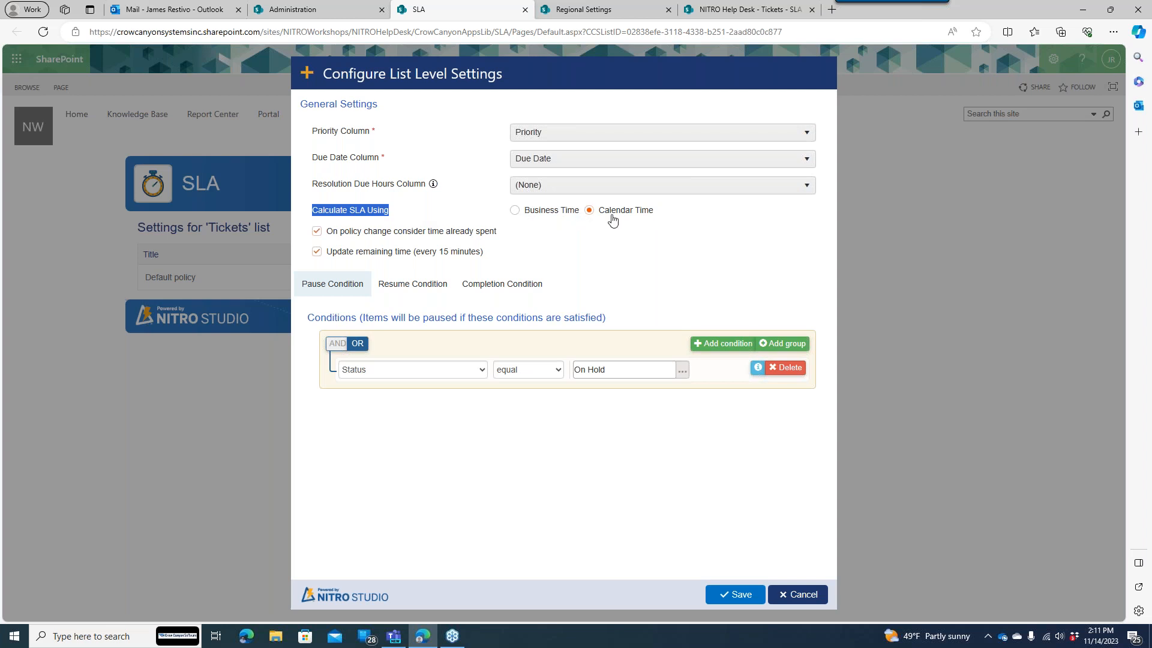
- Set SLA calculation to Business Time and highlight the Holidays list setting
{"action": "left_click", "coordinate": [563, 217]}
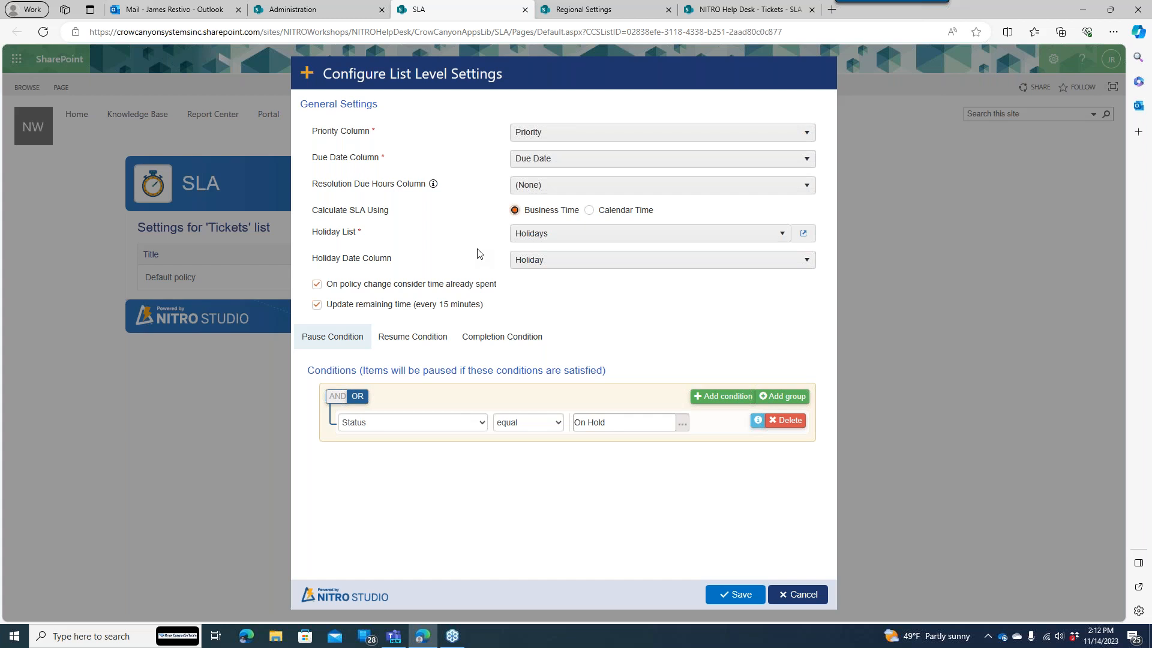
{"action": "left_click_drag", "start_coordinate": [319, 229], "coordinate": [378, 230]}
- View the empty Holidays list in a new tab, then return to the SLA list-level settings
{"action": "left_click", "coordinate": [804, 236]}
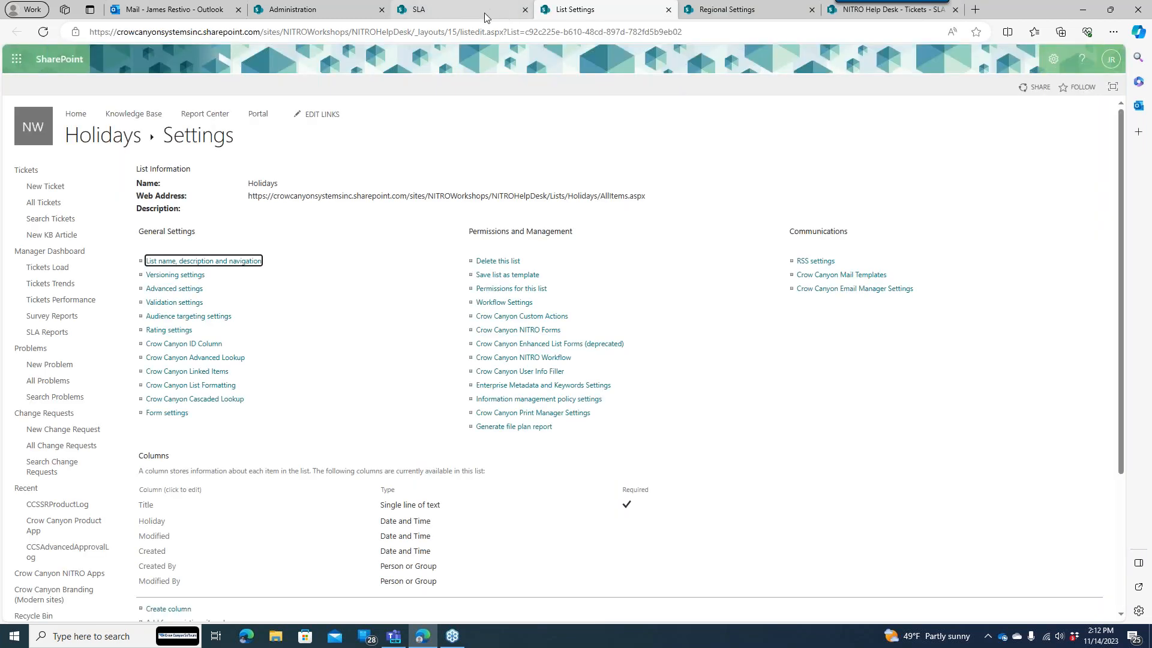
{"action": "left_click", "coordinate": [124, 141]}
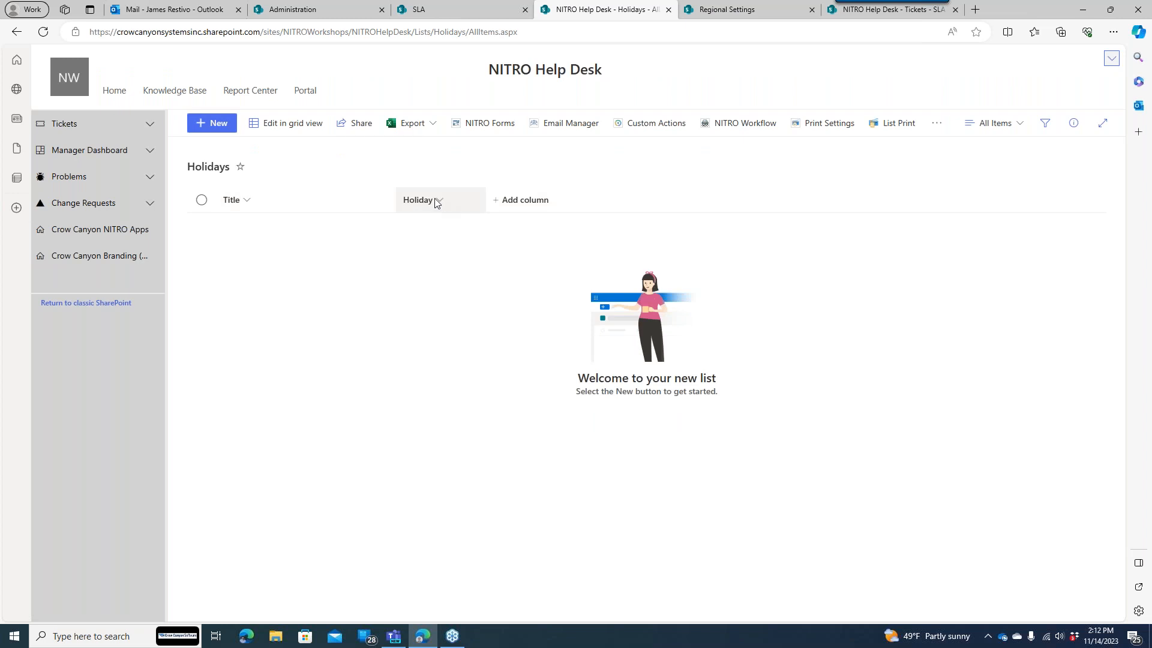
{"action": "left_click", "coordinate": [459, 11]}
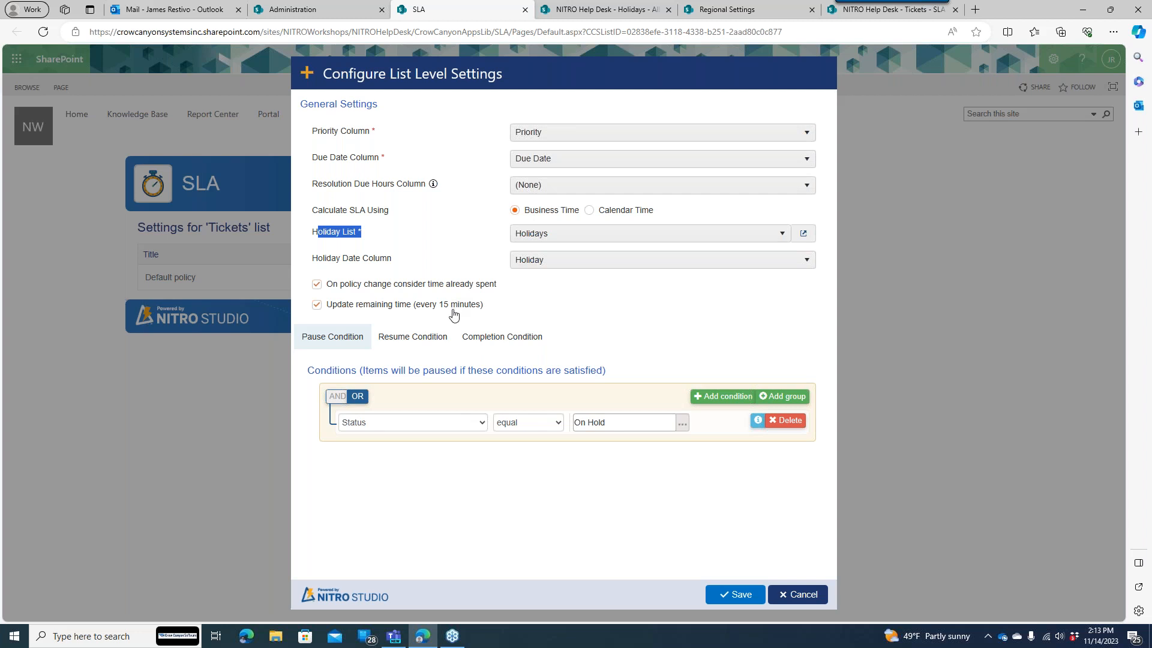
{"action": "left_click", "coordinate": [402, 342]}
{"action": "left_click", "coordinate": [631, 312]}
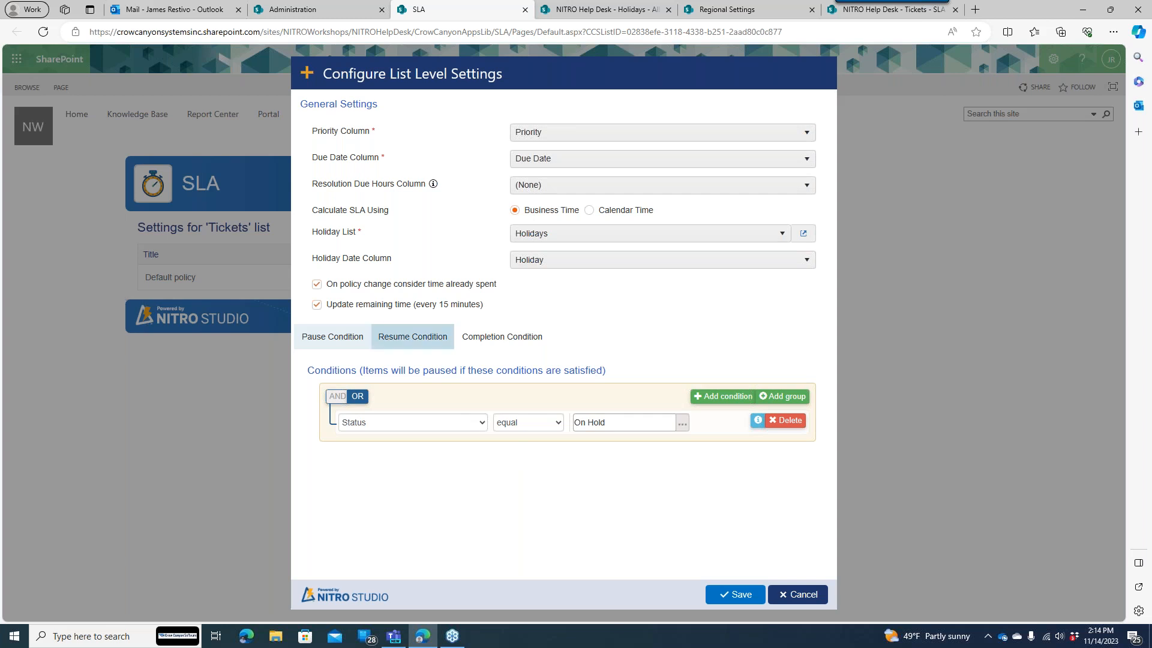
- Review resume conditions (Unassigned, Assigned) and completion conditions (Resolved, Closed)
{"action": "left_click", "coordinate": [419, 346]}
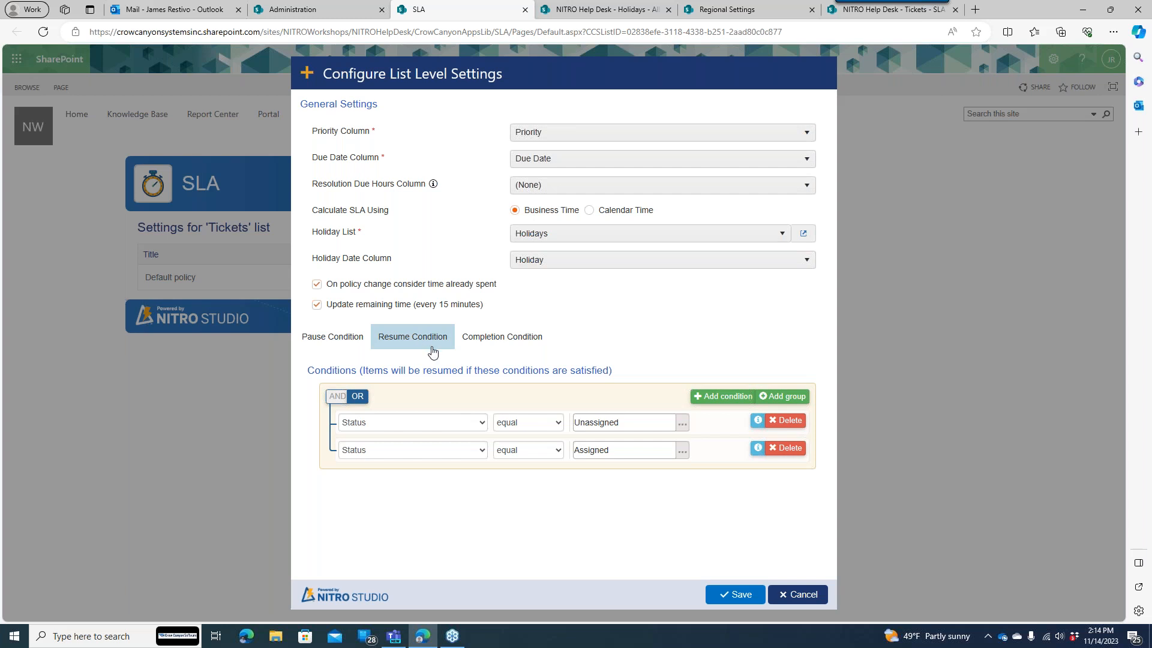
{"action": "left_click", "coordinate": [477, 339]}
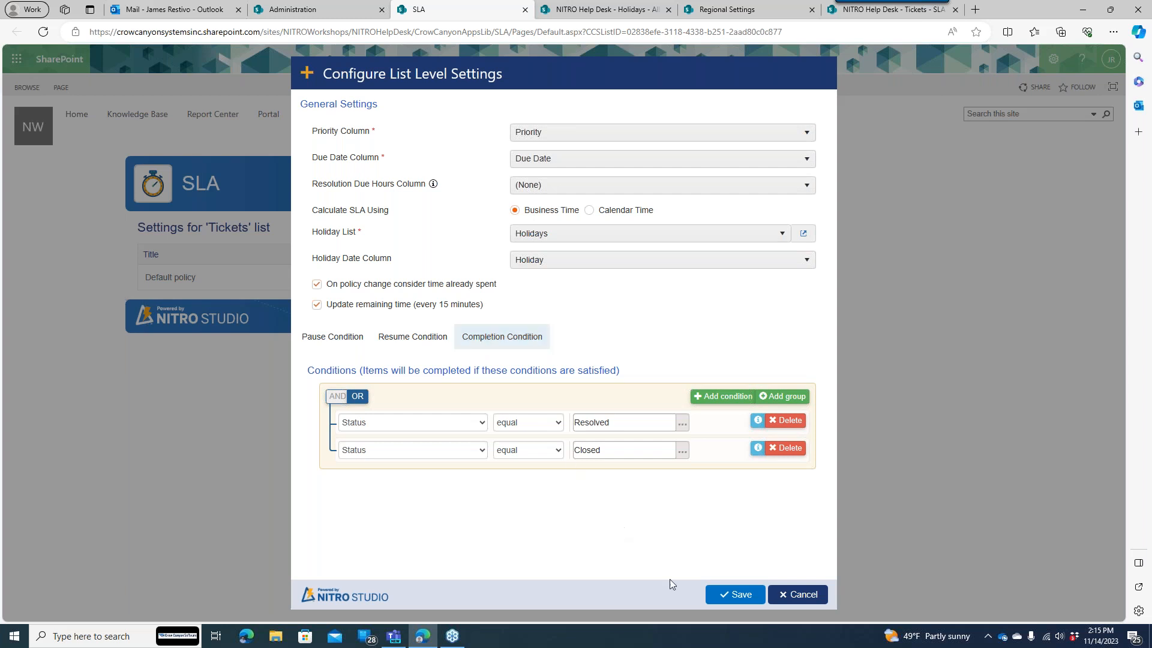
- Cancel the Configure List Level Settings dialog without saving any changes
{"action": "left_click", "coordinate": [800, 595]}
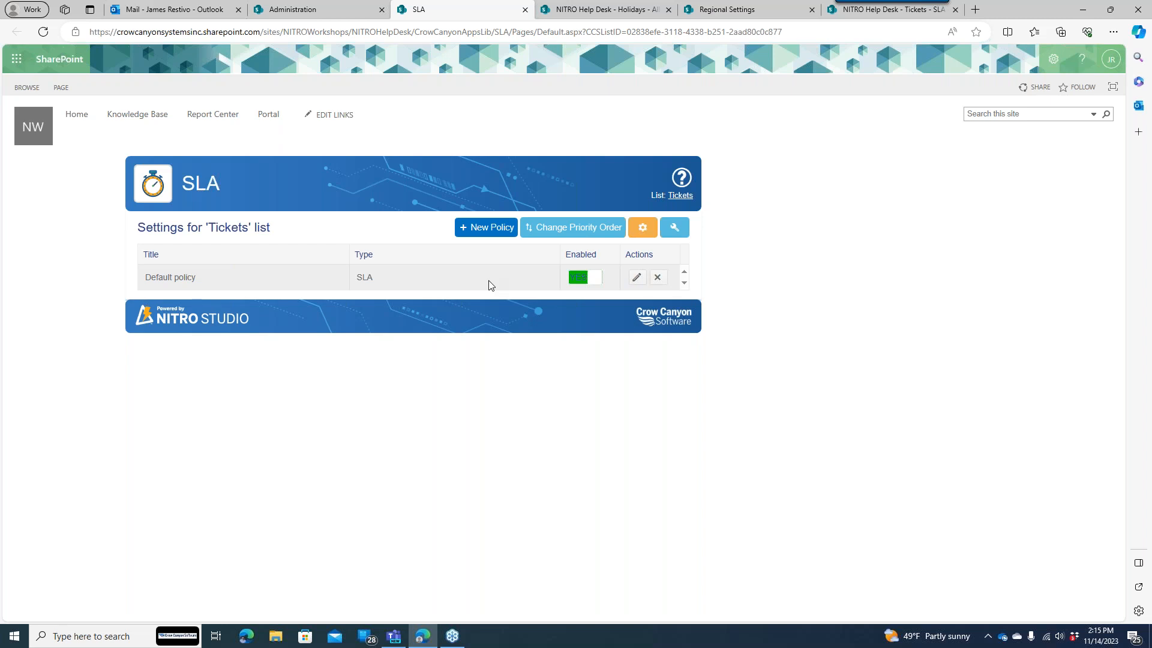
- Open the Default SLA policy's configuration to view its First Reply targets
{"action": "left_click", "coordinate": [637, 277]}
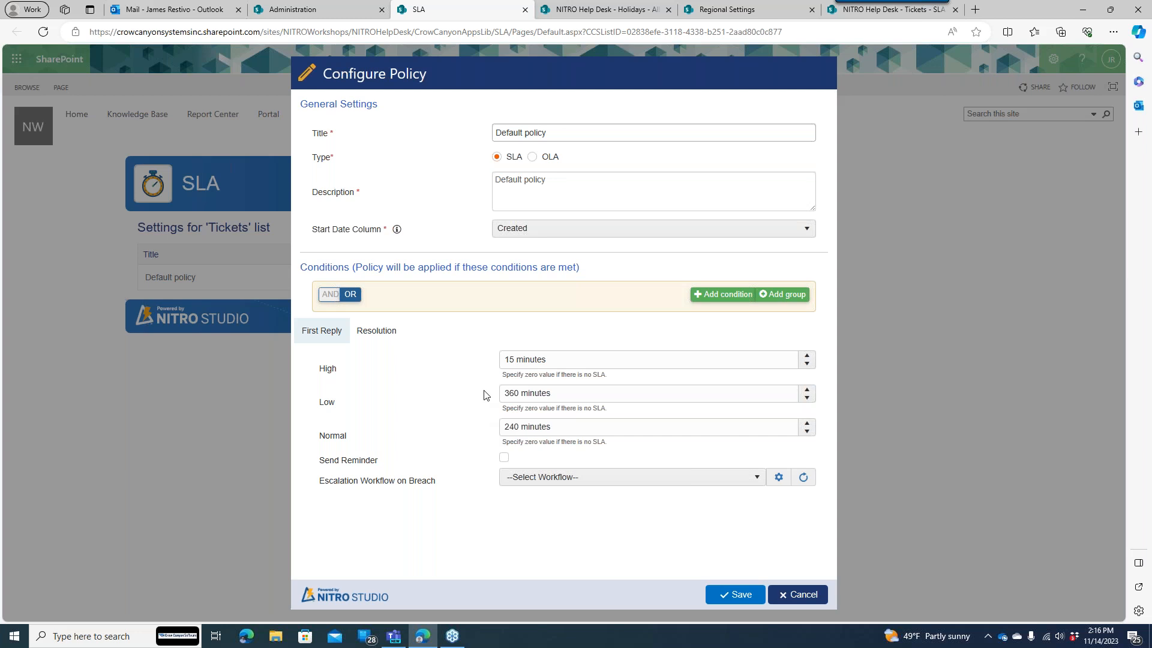
- Review the Resolution targets, then try setting the High and Low First Reply times to 0
{"action": "left_click", "coordinate": [392, 336]}
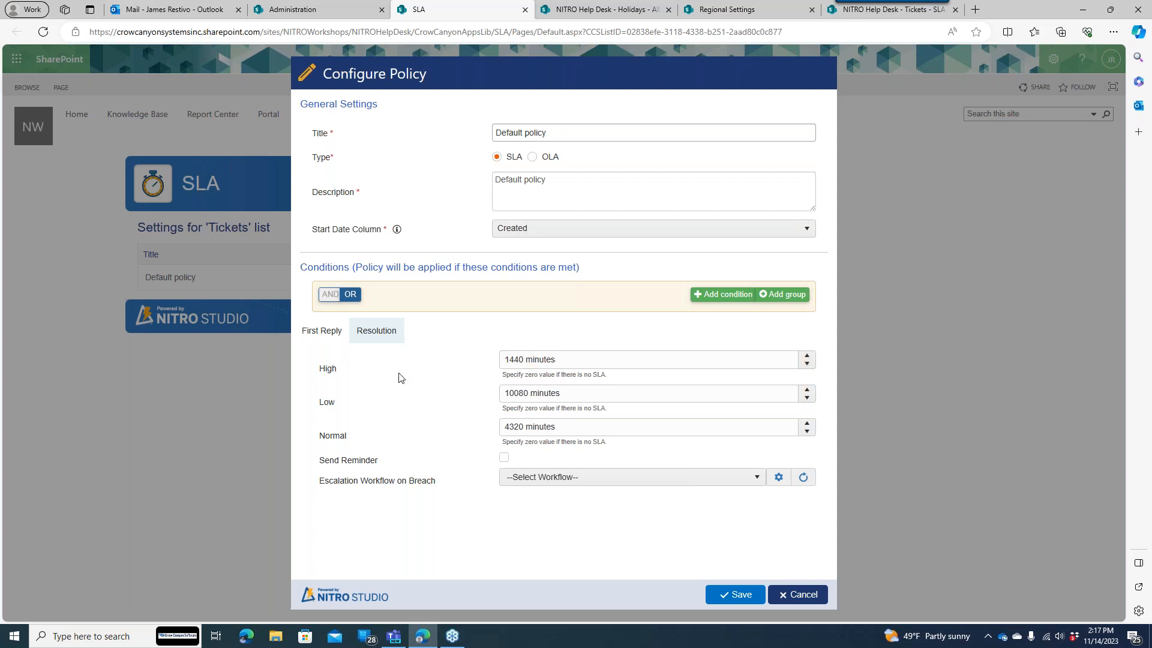
{"action": "left_click", "coordinate": [317, 329]}
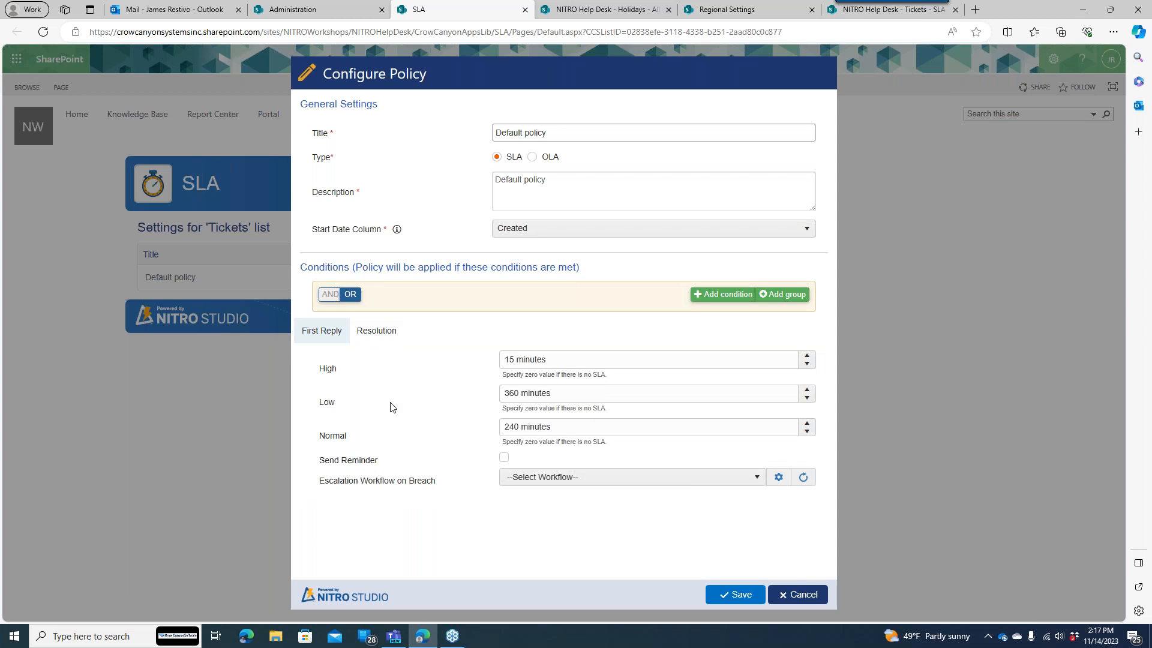
{"action": "left_click", "coordinate": [497, 361]}
{"action": "type", "text": "0"}
{"action": "left_click", "coordinate": [478, 388]}
{"action": "left_click", "coordinate": [528, 395]}
{"action": "type", "text": "0"}
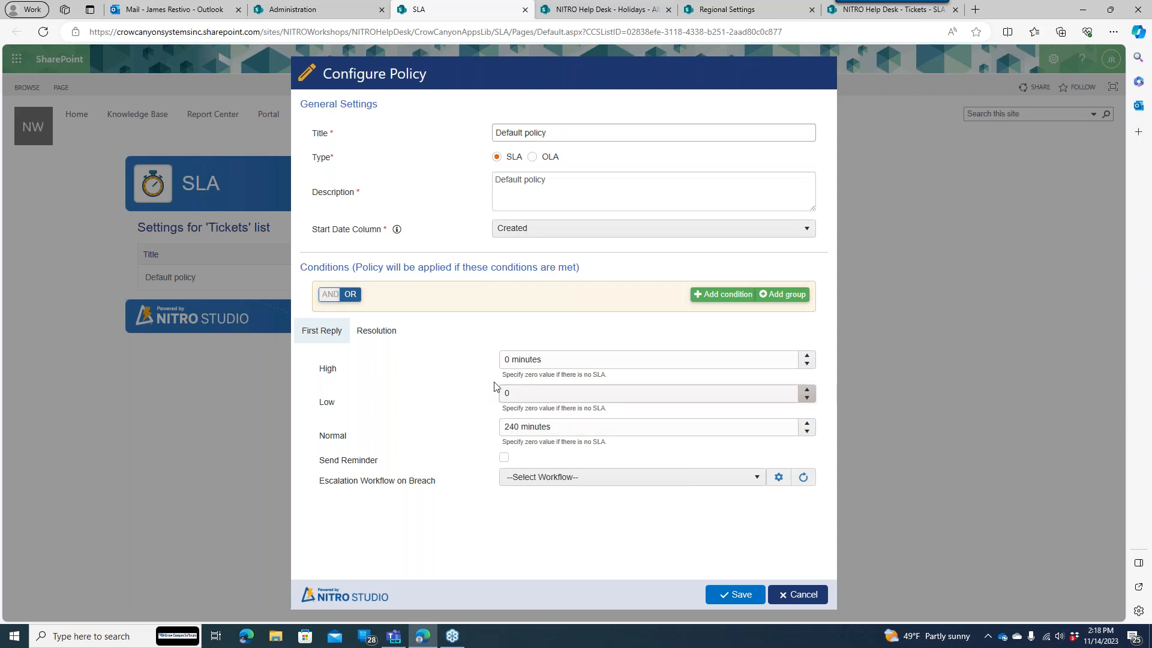
- Restore High First Reply to 15 minutes and set Low First Reply to 360 minutes
{"action": "left_click", "coordinate": [504, 360]}
{"action": "type", "text": "15"}
{"action": "left_click", "coordinate": [478, 367]}
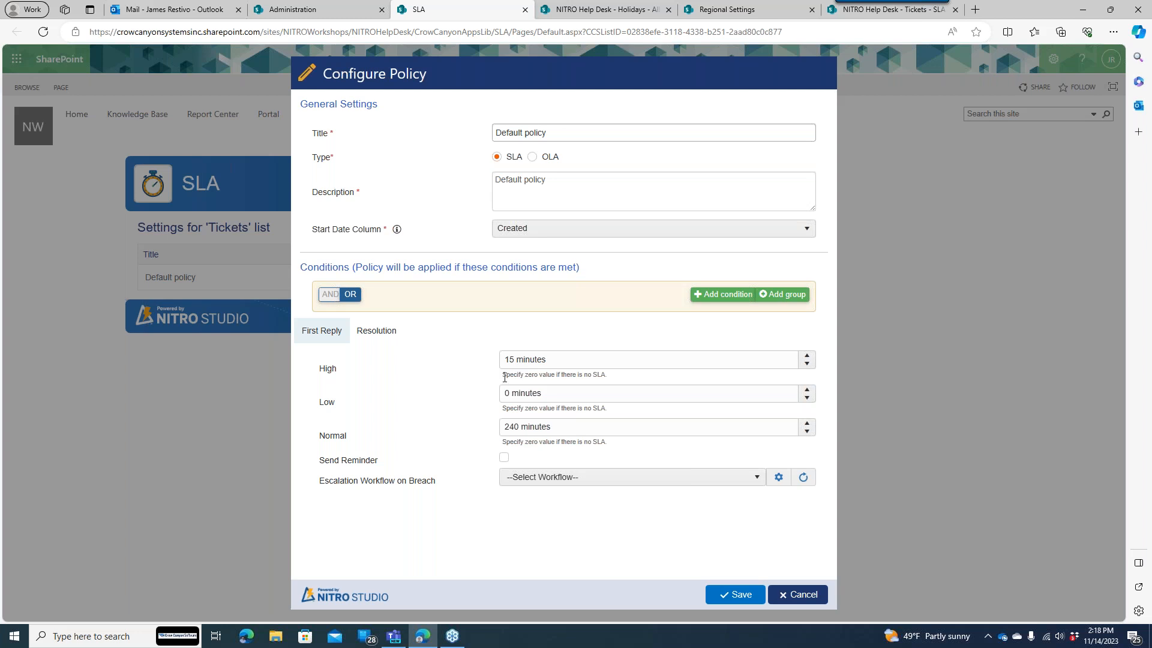
{"action": "left_click_drag", "start_coordinate": [512, 396], "coordinate": [492, 398]}
{"action": "type", "text": "360"}
{"action": "left_click", "coordinate": [489, 397]}
- Set the Low Resolution time to 10080 minutes, then recheck the Resolution and First Reply targets
{"action": "left_click", "coordinate": [366, 340]}
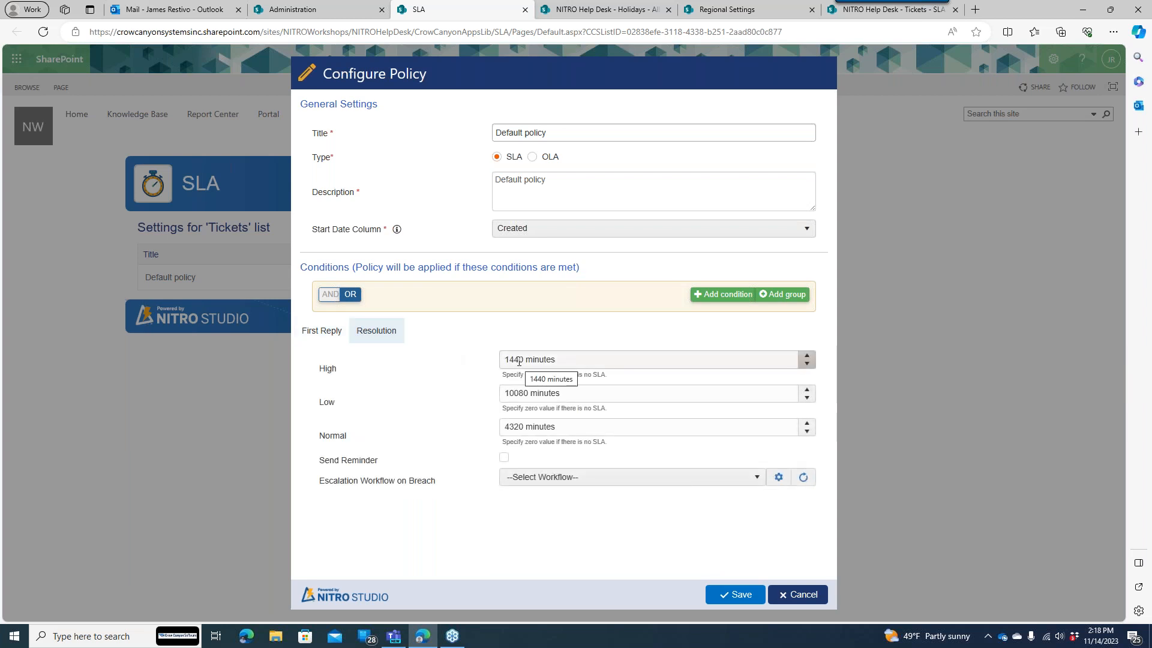
{"action": "left_click_drag", "start_coordinate": [524, 393], "coordinate": [384, 392]}
{"action": "key", "text": "BackSpace"}
{"action": "type", "text": "100"}
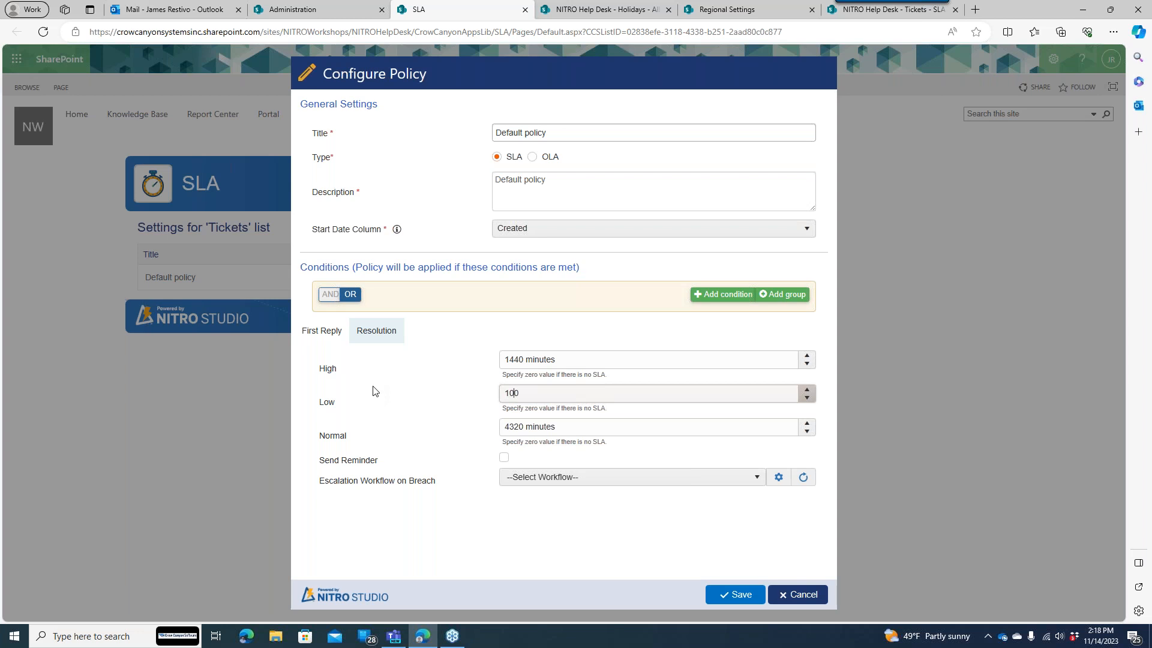
{"action": "type", "text": "80"}
{"action": "left_click", "coordinate": [373, 391]}
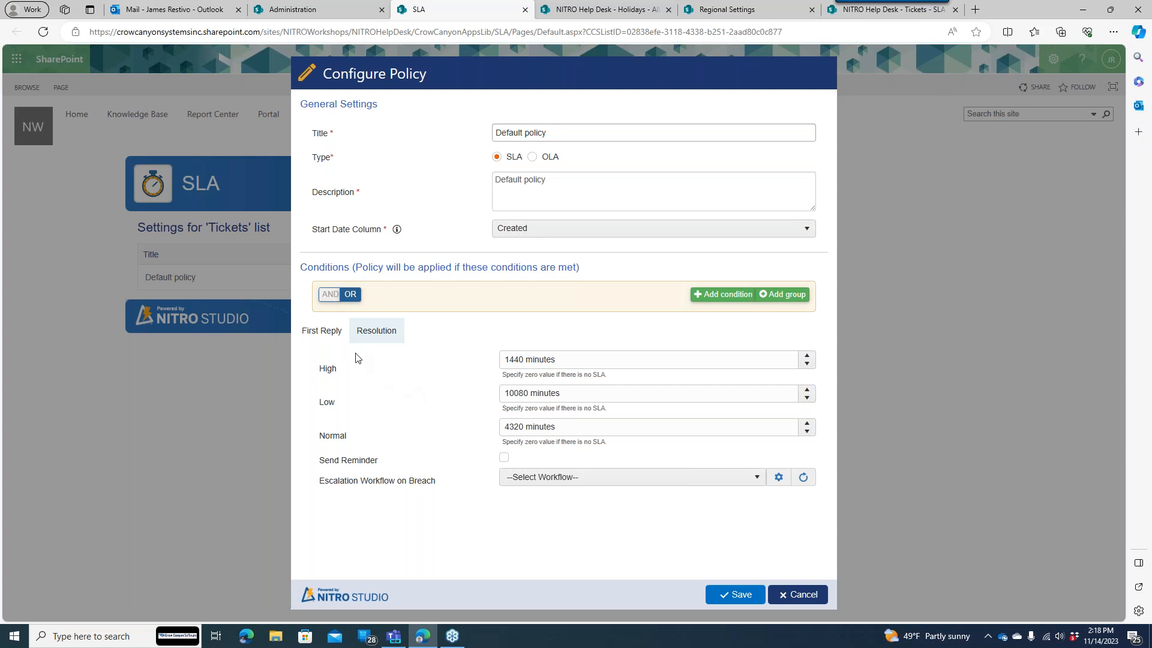
{"action": "left_click", "coordinate": [342, 333]}
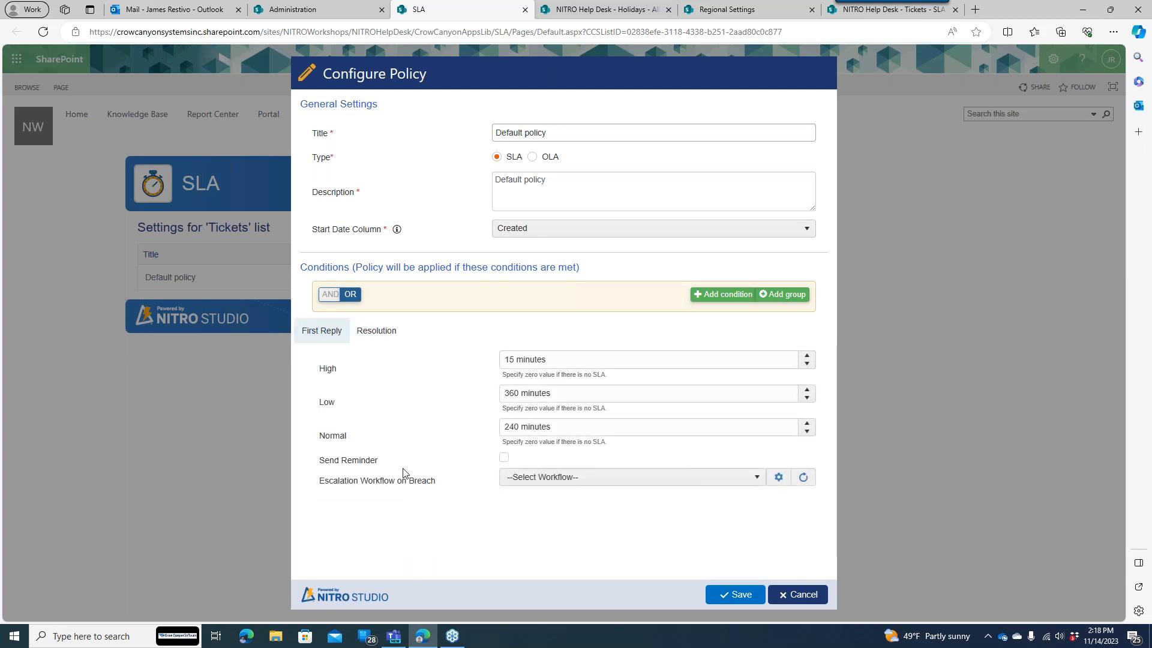
{"action": "left_click", "coordinate": [378, 336]}
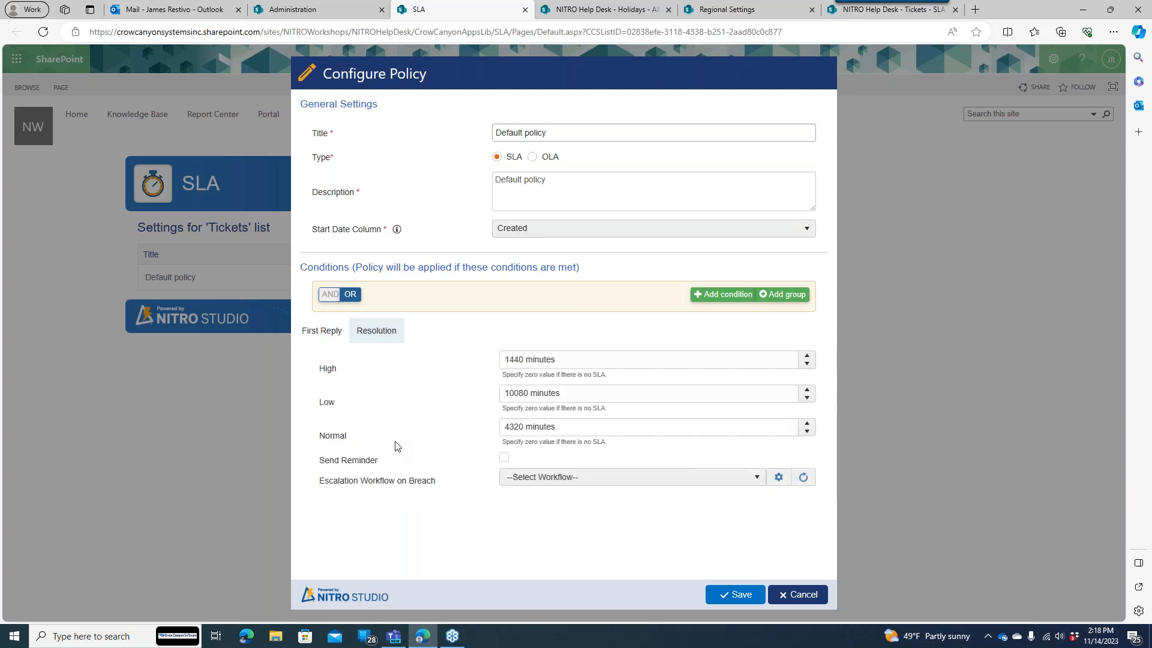
{"action": "left_click", "coordinate": [329, 336]}
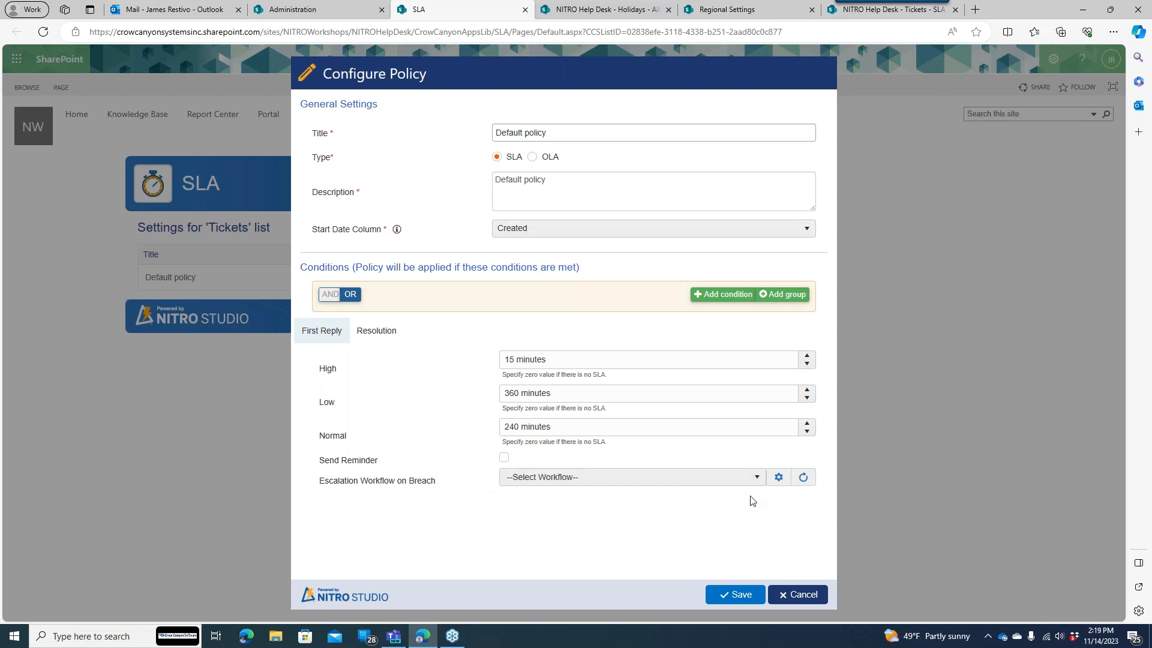
- Confirm the Escalation Workflow on Breach list is empty, then start a new NITRO workflow for Tickets
{"action": "left_click", "coordinate": [779, 478]}
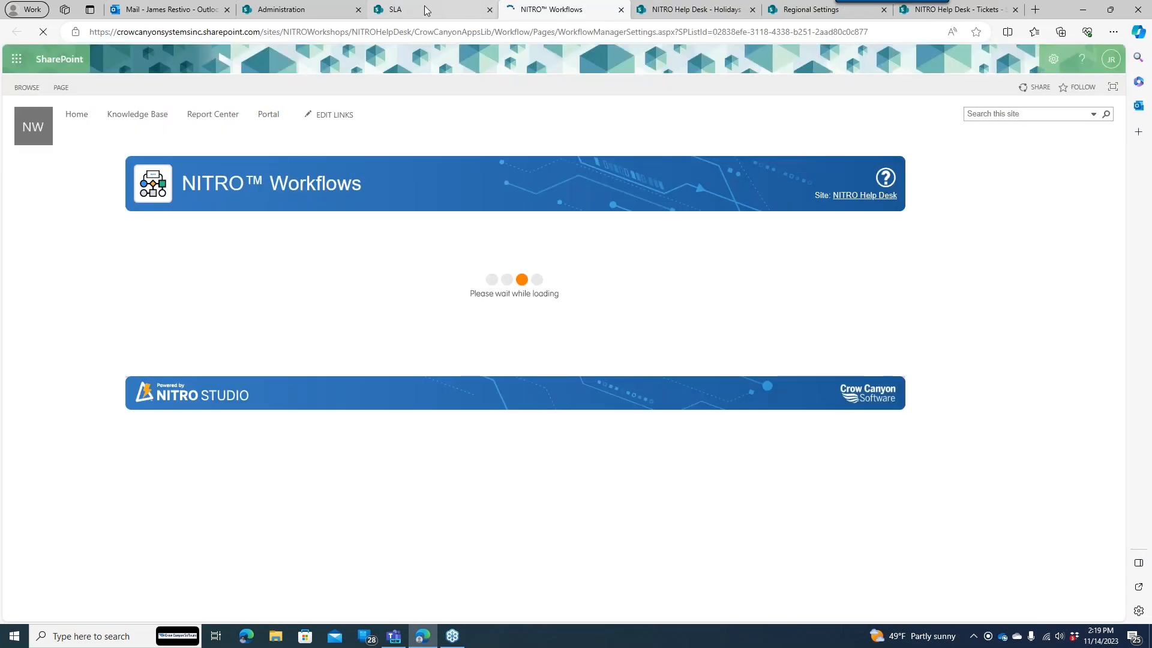
{"action": "left_click", "coordinate": [397, 7]}
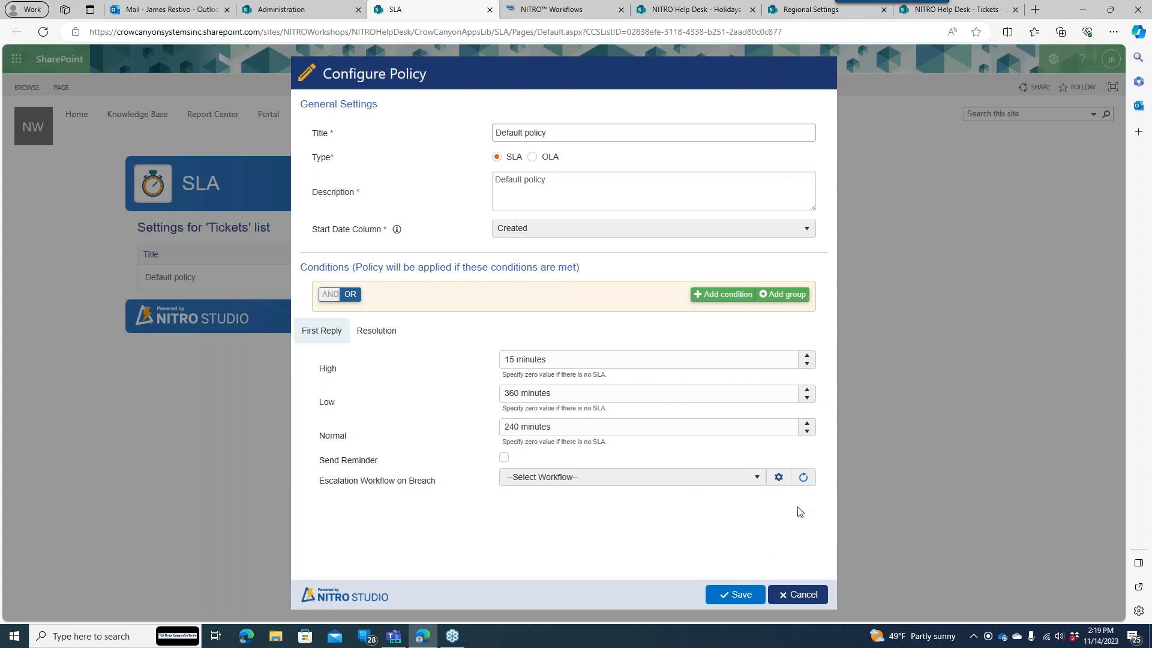
{"action": "left_click", "coordinate": [575, 485]}
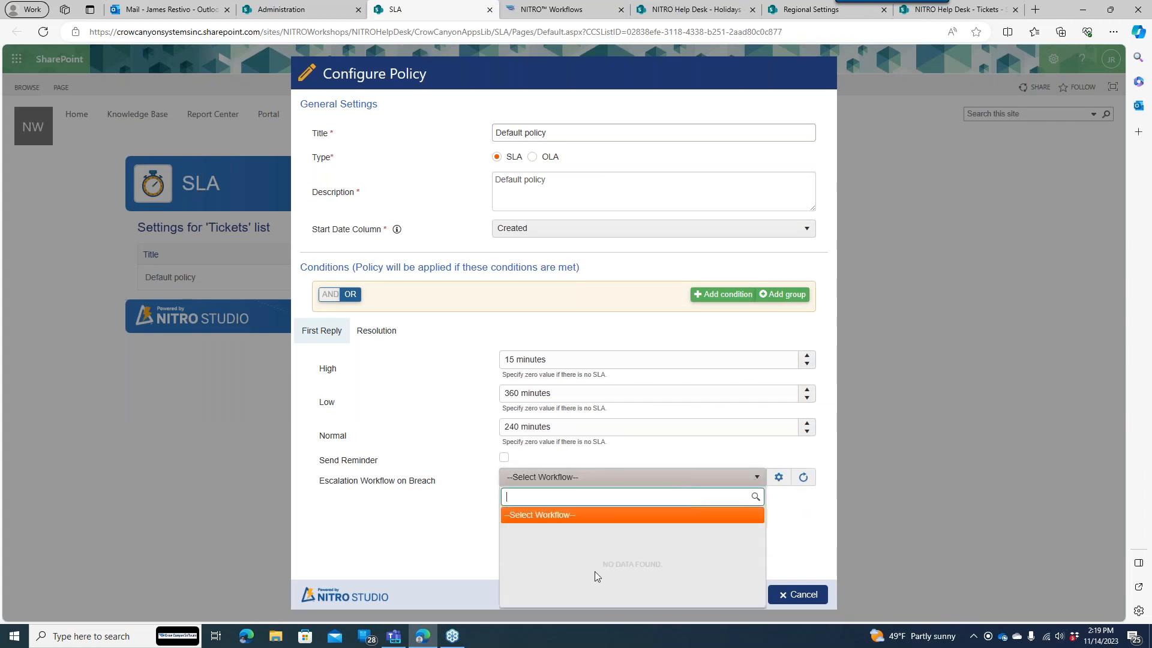
{"action": "left_click", "coordinate": [437, 474]}
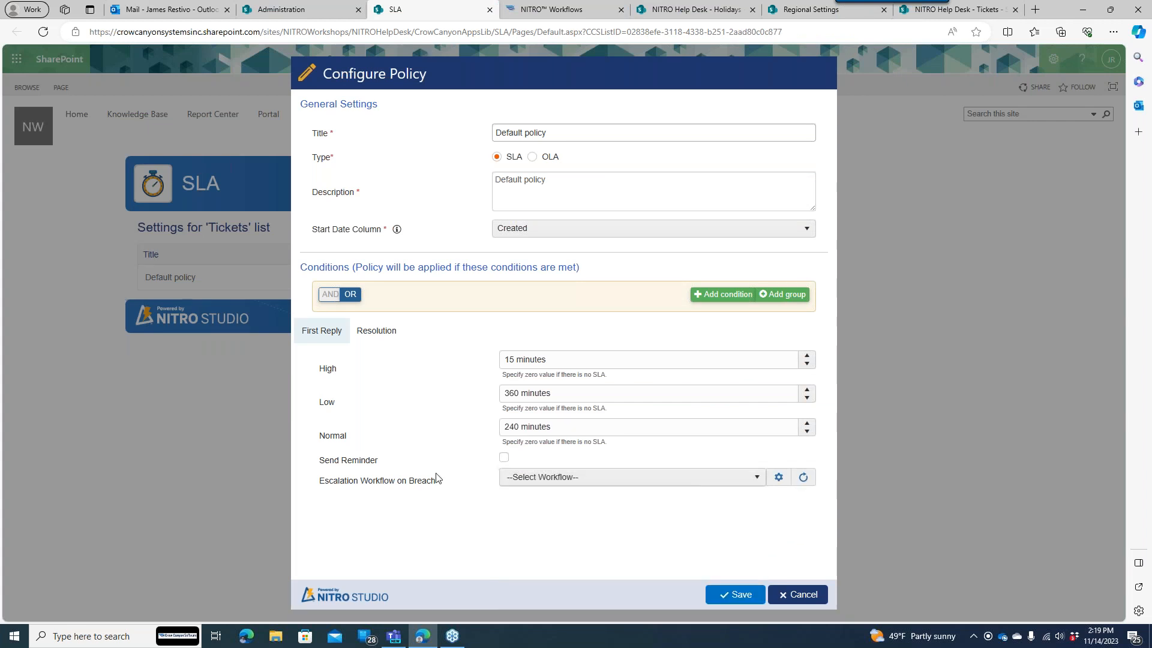
{"action": "left_click", "coordinate": [537, 6]}
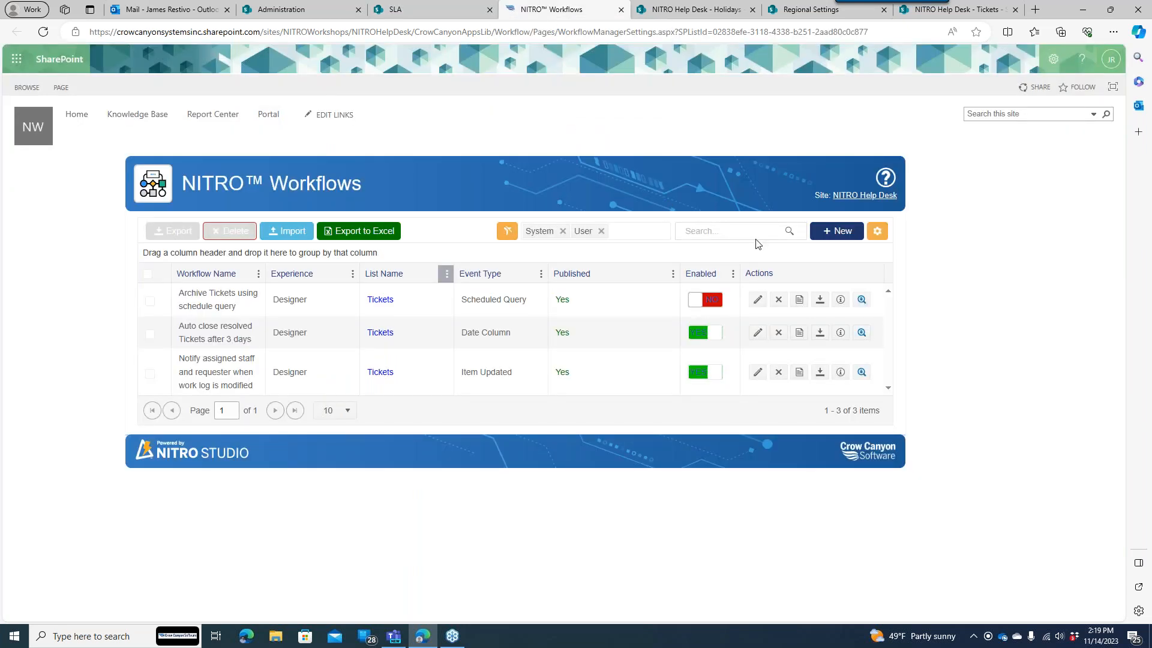
{"action": "left_click", "coordinate": [832, 237]}
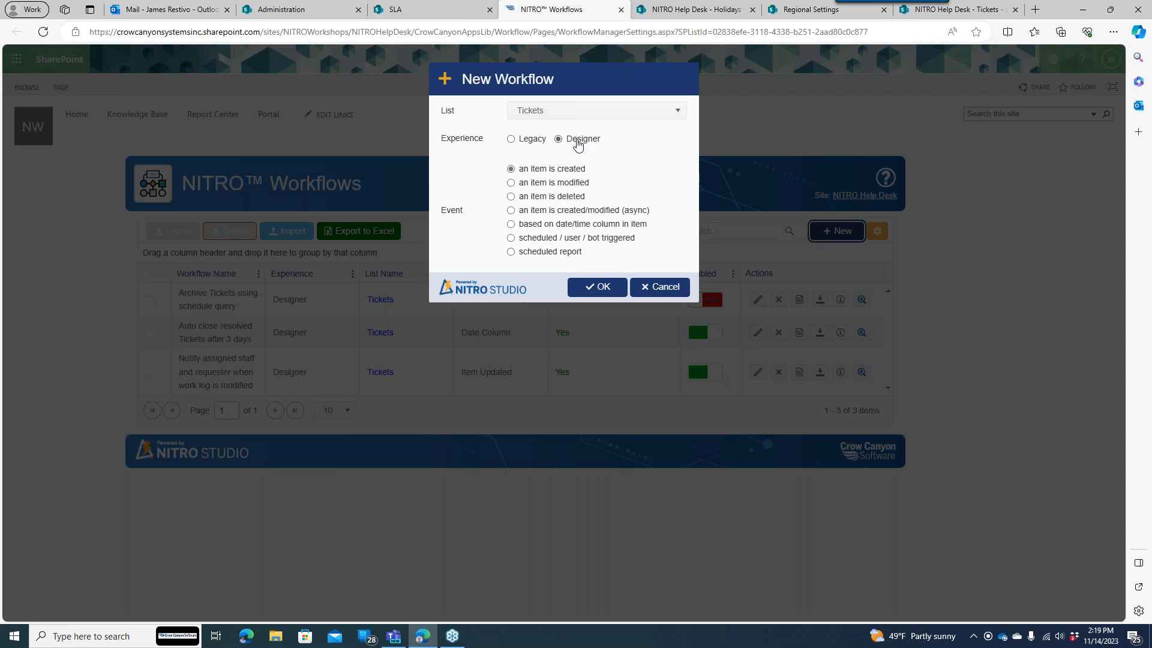
- Make the new workflow scheduled/user/bot triggered, then recheck the still-empty escalation workflow list
{"action": "left_click", "coordinate": [580, 239]}
{"action": "left_click_drag", "start_coordinate": [514, 238], "coordinate": [637, 242]}
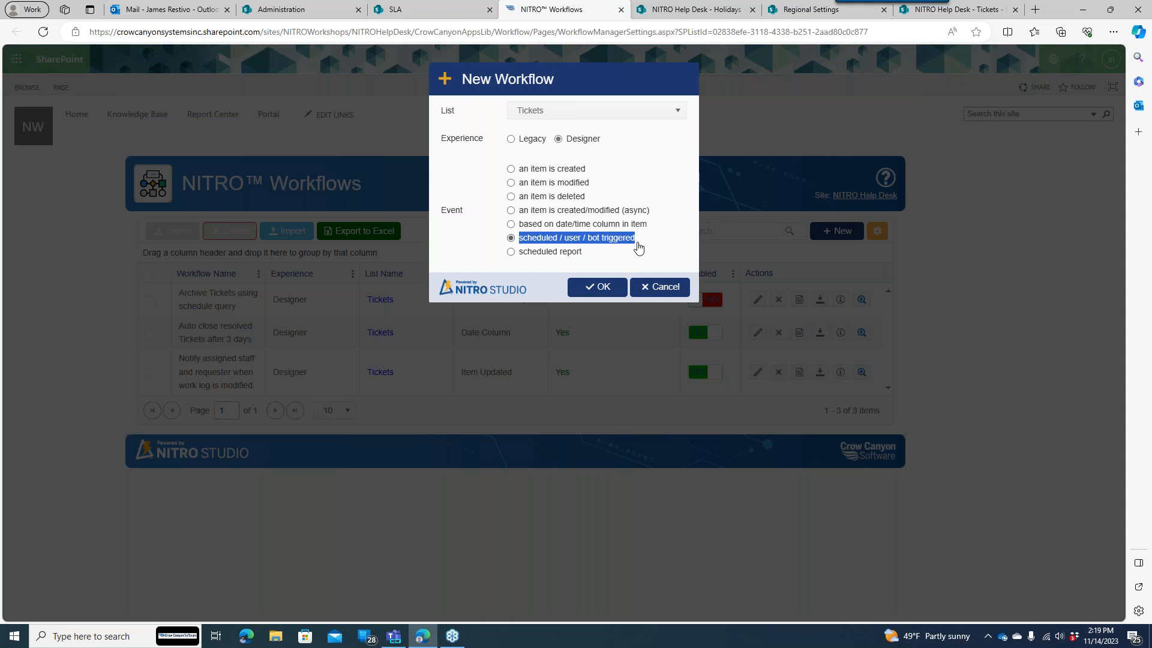
{"action": "left_click", "coordinate": [450, 14]}
{"action": "left_click", "coordinate": [618, 478]}
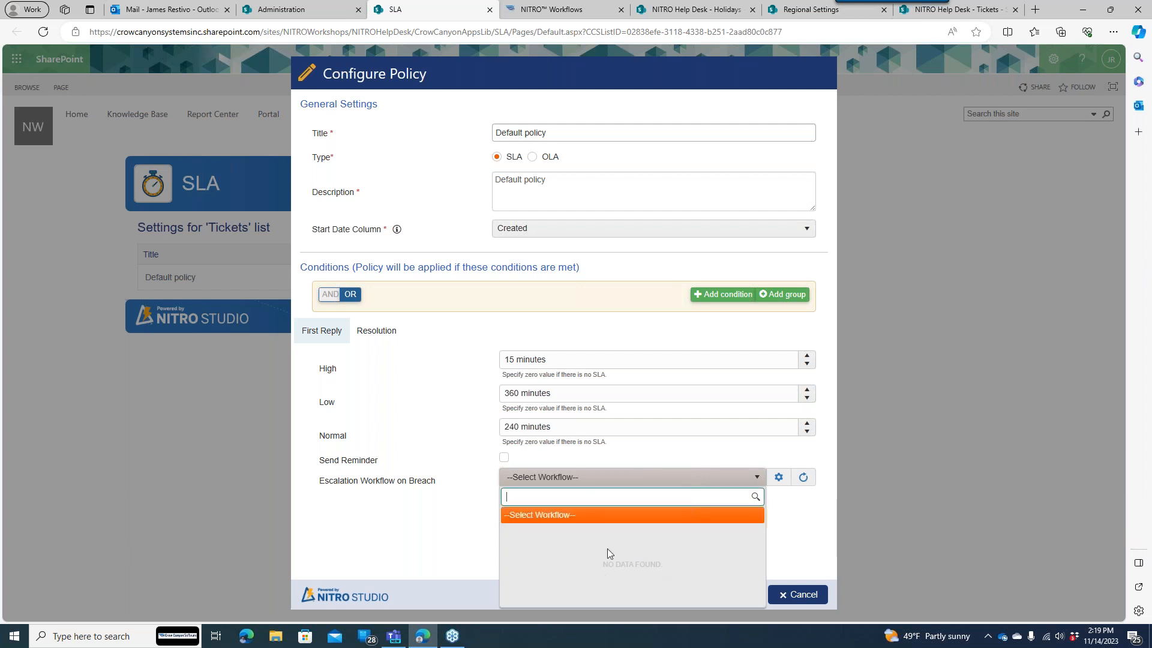
- Create the triggered workflow and add a Send Mail action between Start and End
{"action": "left_click", "coordinate": [475, 469]}
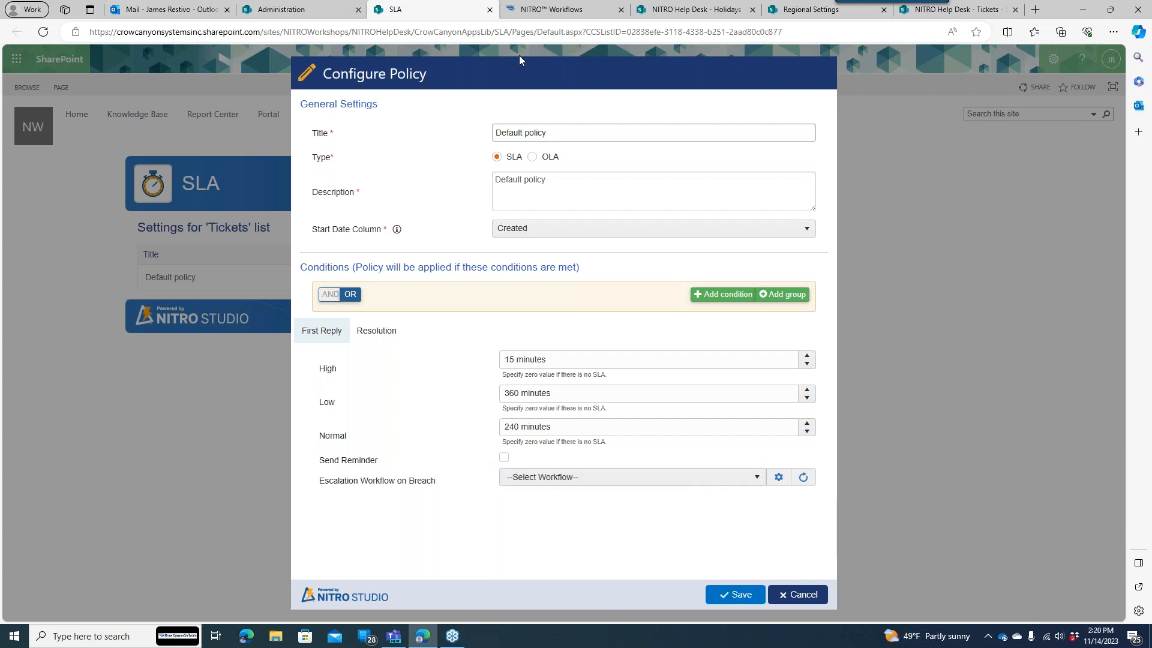
{"action": "left_click", "coordinate": [528, 13]}
{"action": "left_click", "coordinate": [595, 290]}
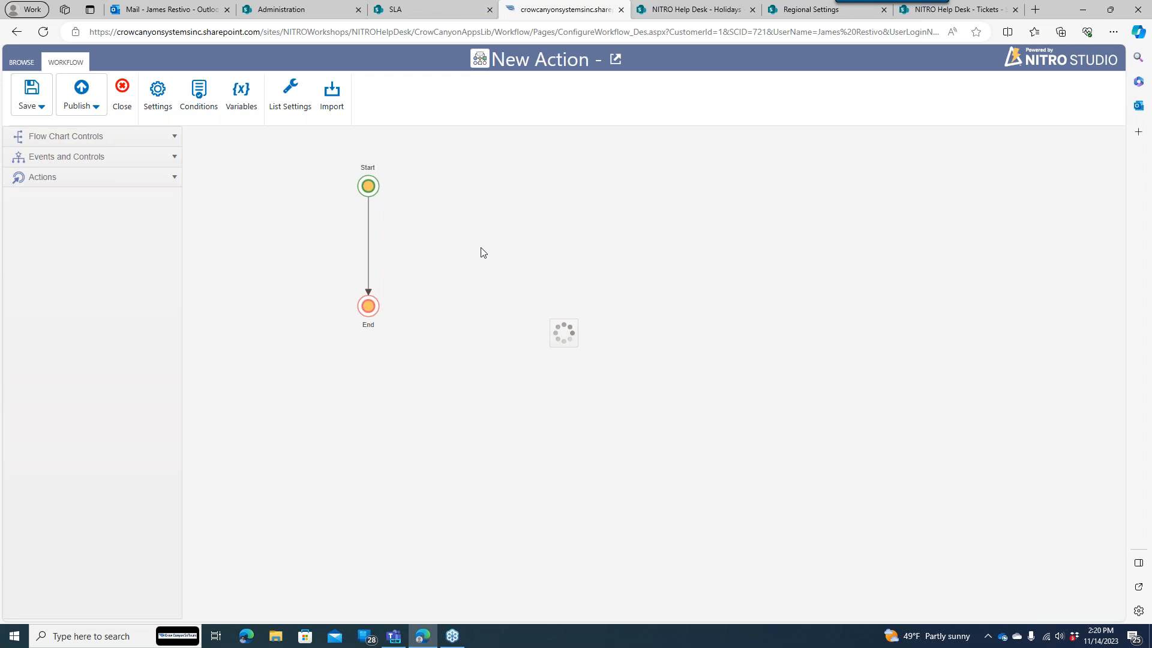
{"action": "left_click", "coordinate": [87, 180]}
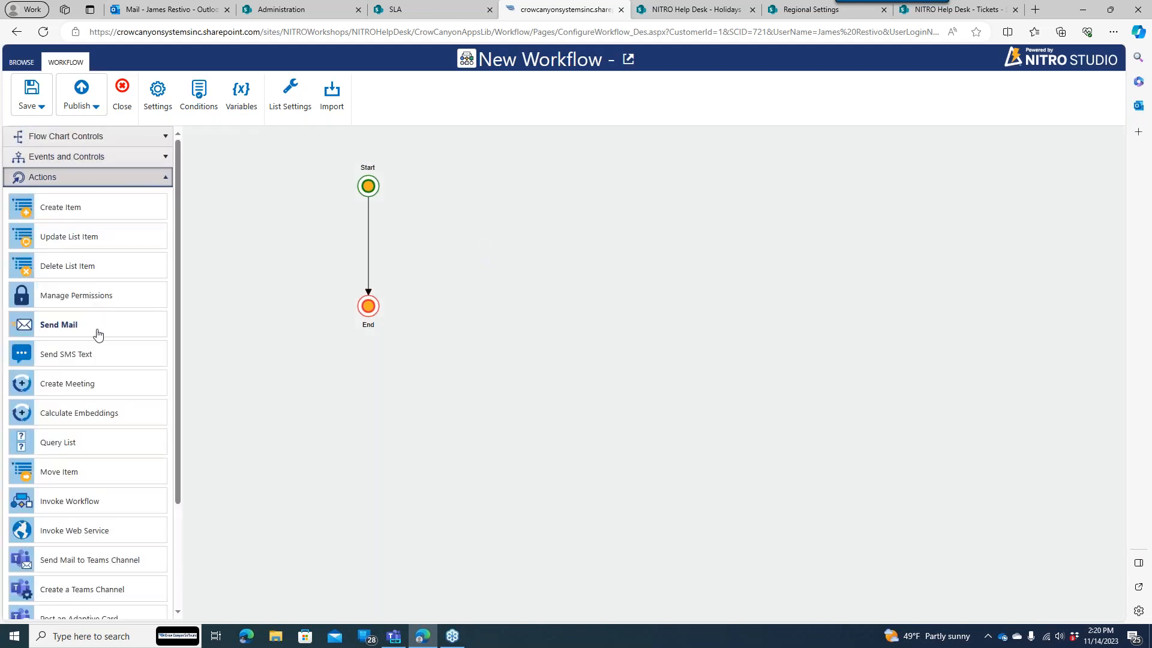
{"action": "left_click_drag", "start_coordinate": [93, 329], "coordinate": [385, 246]}
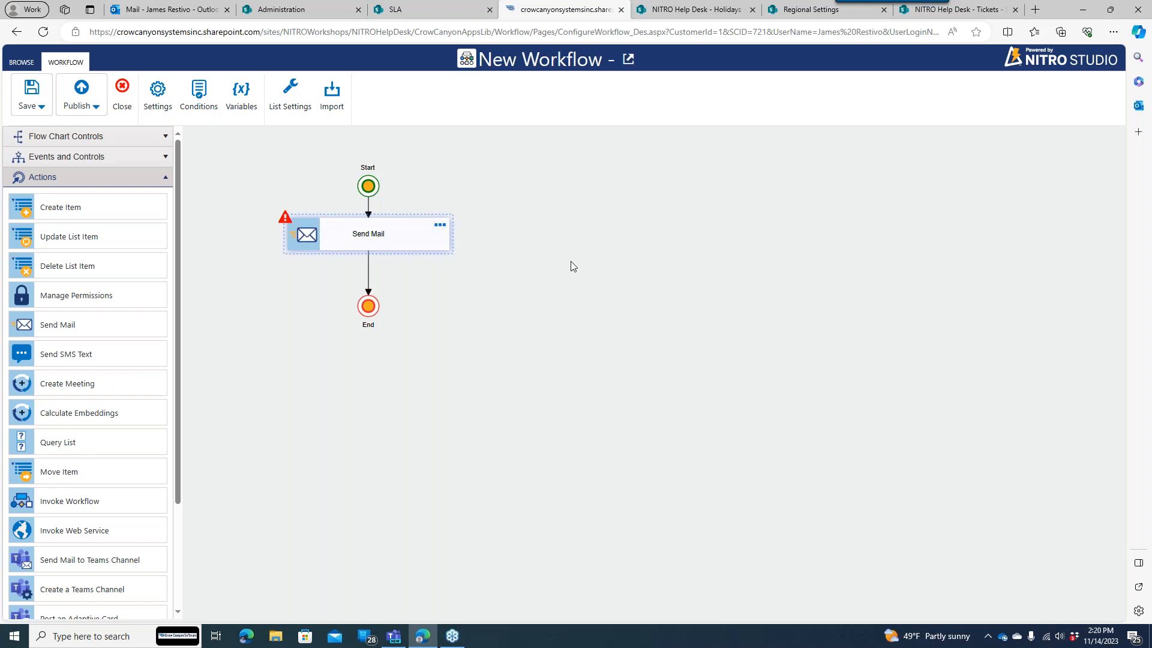
{"action": "left_click", "coordinate": [453, 18]}
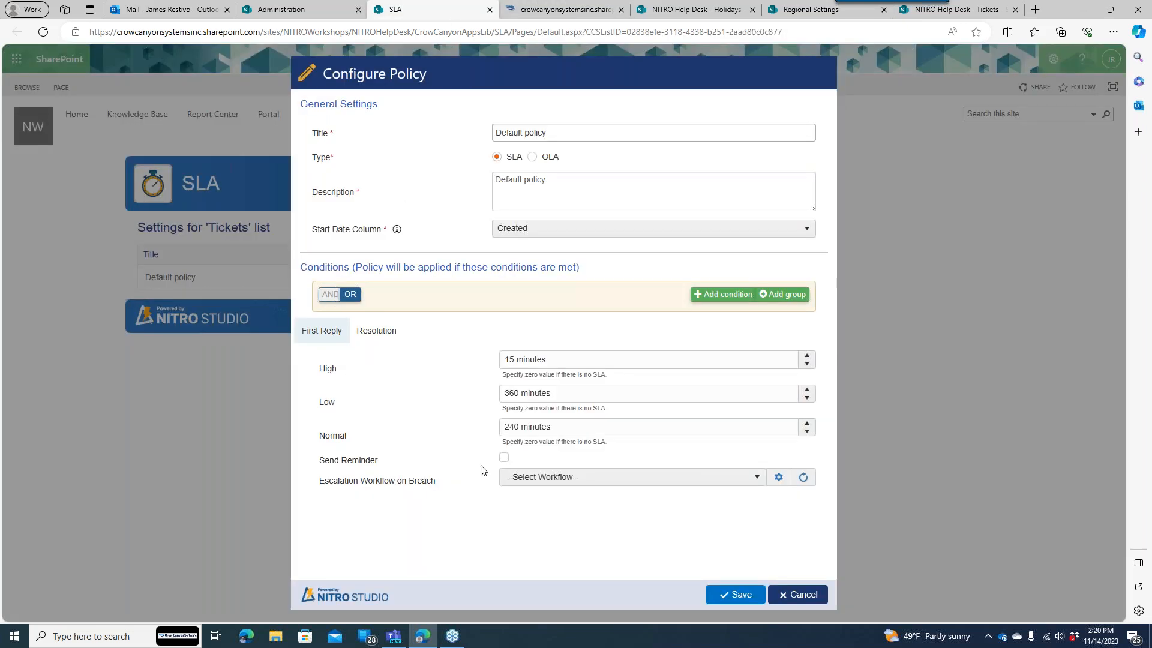
- Toggle Send Reminder on and back off and confirm no escalation workflow is selectable yet
{"action": "left_click", "coordinate": [504, 458]}
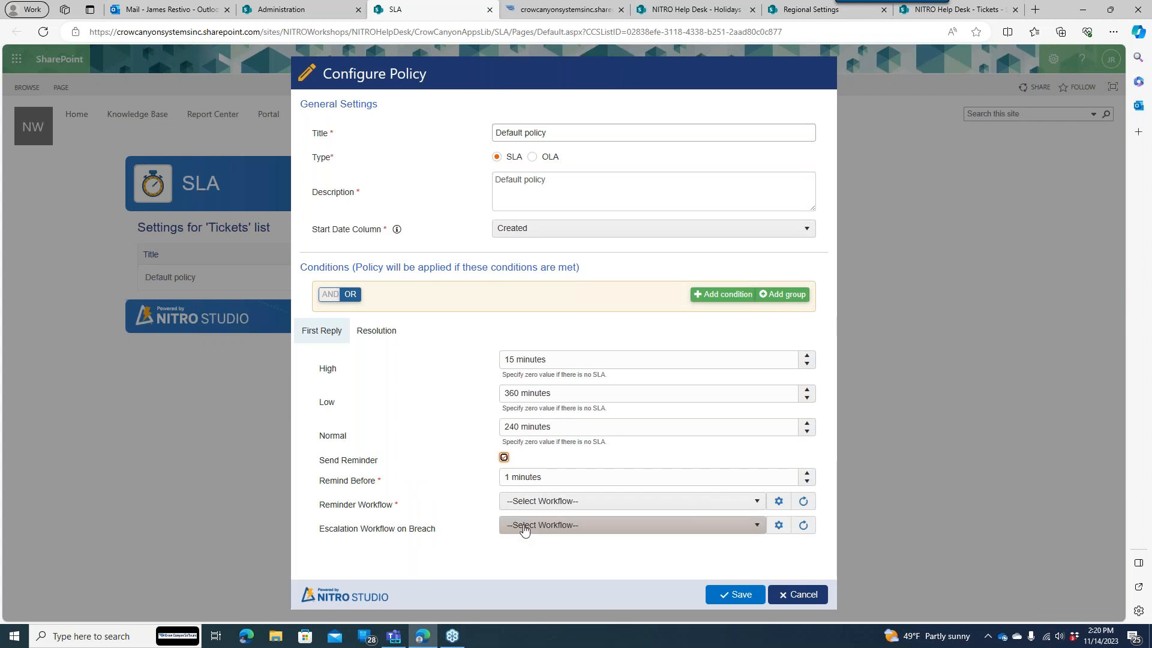
{"action": "left_click", "coordinate": [504, 457]}
{"action": "left_click", "coordinate": [539, 483]}
{"action": "left_click", "coordinate": [483, 483]}
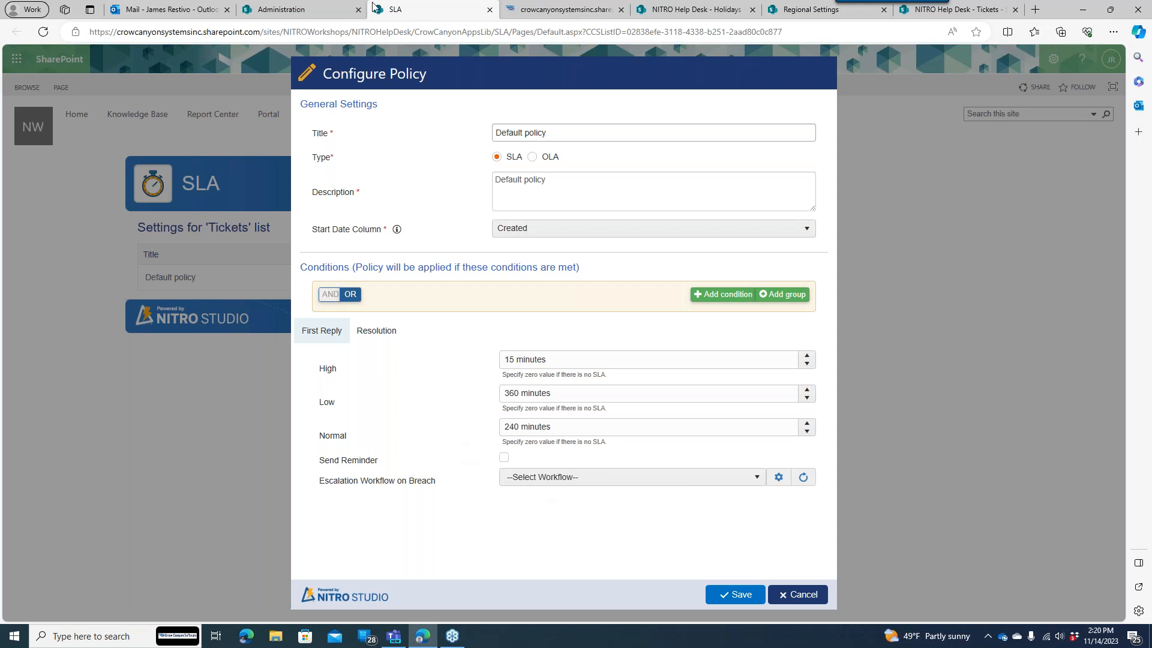
{"action": "left_click", "coordinate": [580, 12]}
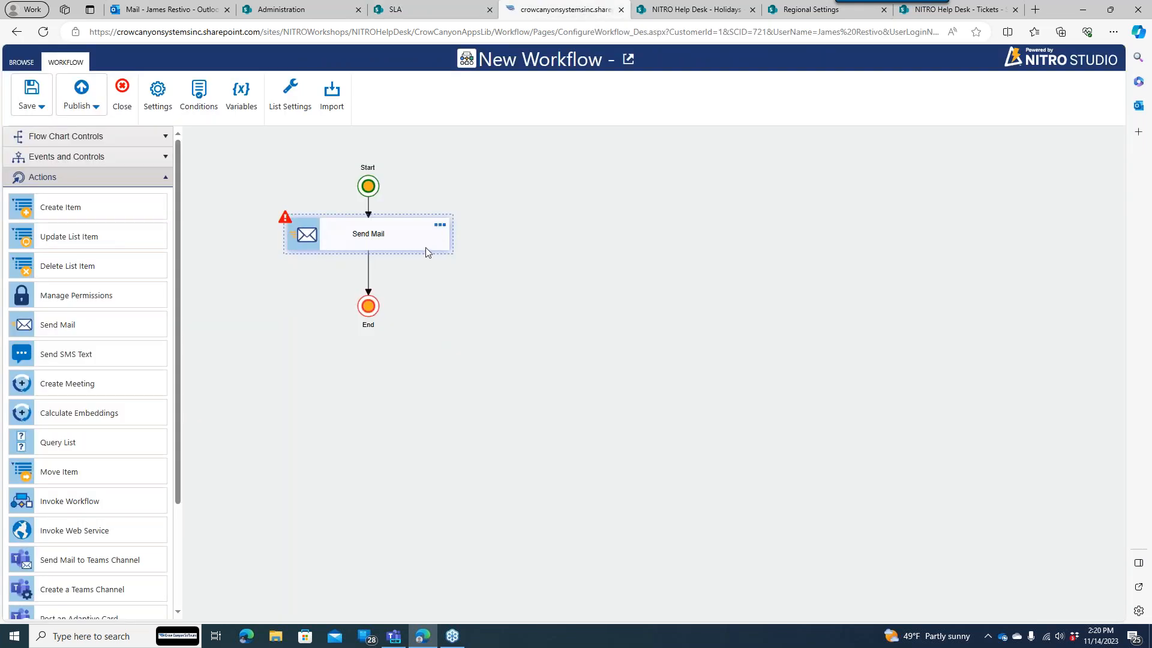
- Name the Send Mail action 'Assignee Response' and select the Response Due Reminder mail template
{"action": "left_click_drag", "start_coordinate": [394, 228], "coordinate": [395, 234]}
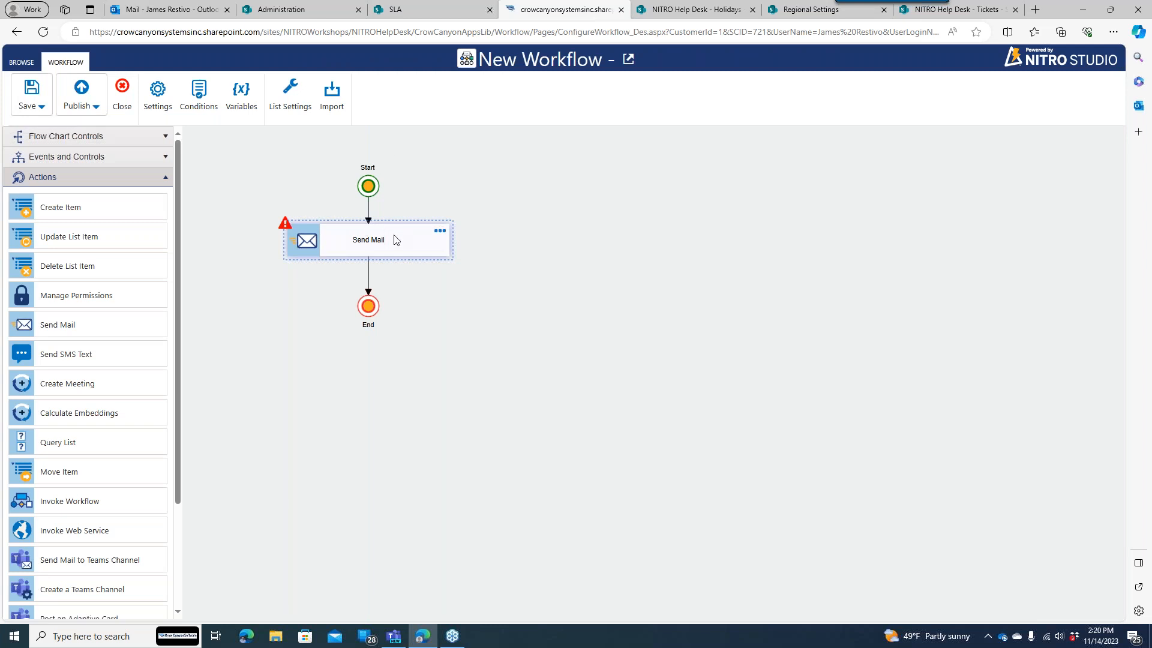
{"action": "left_click", "coordinate": [441, 236]}
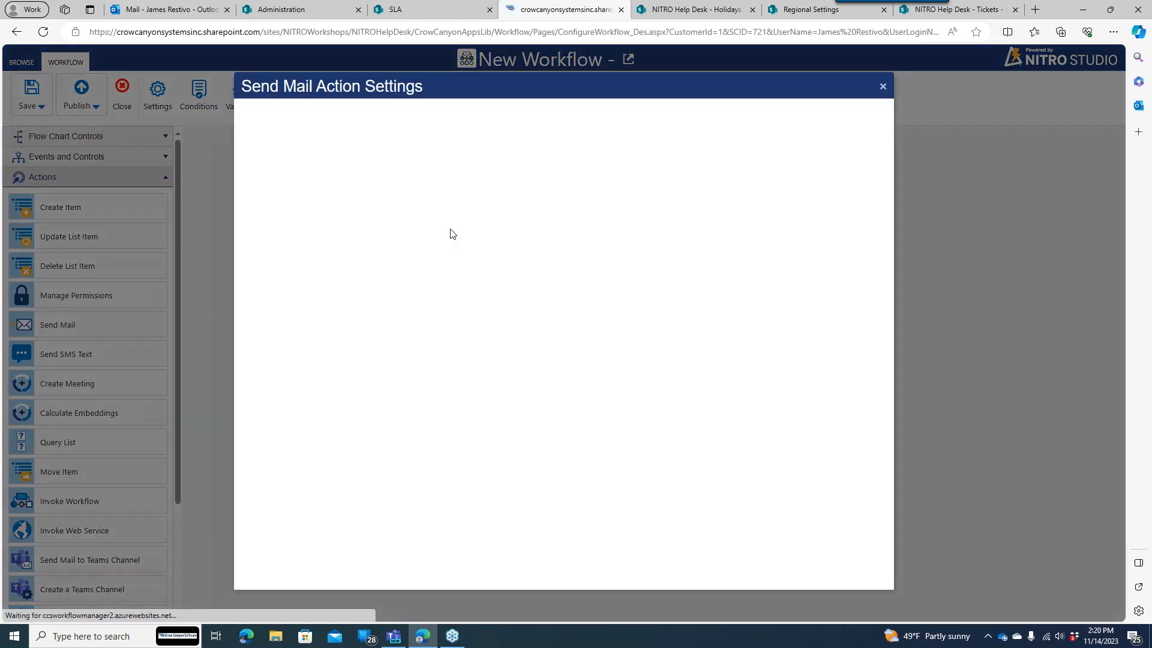
{"action": "left_click", "coordinate": [444, 145]}
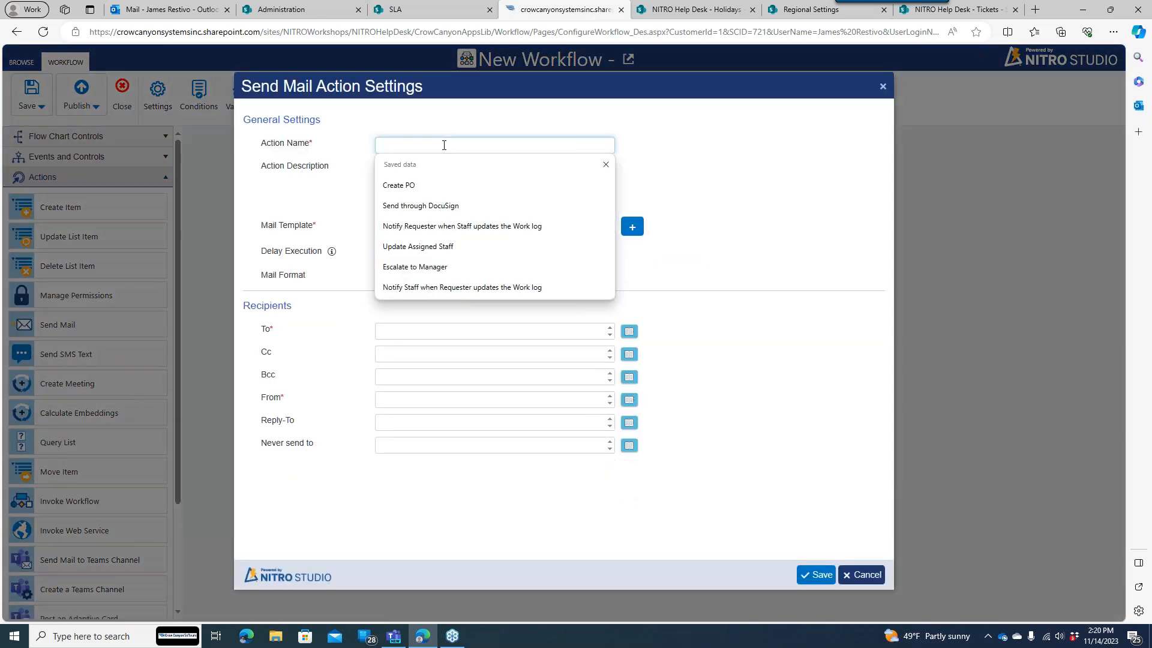
{"action": "type", "text": "Assignee REse"}
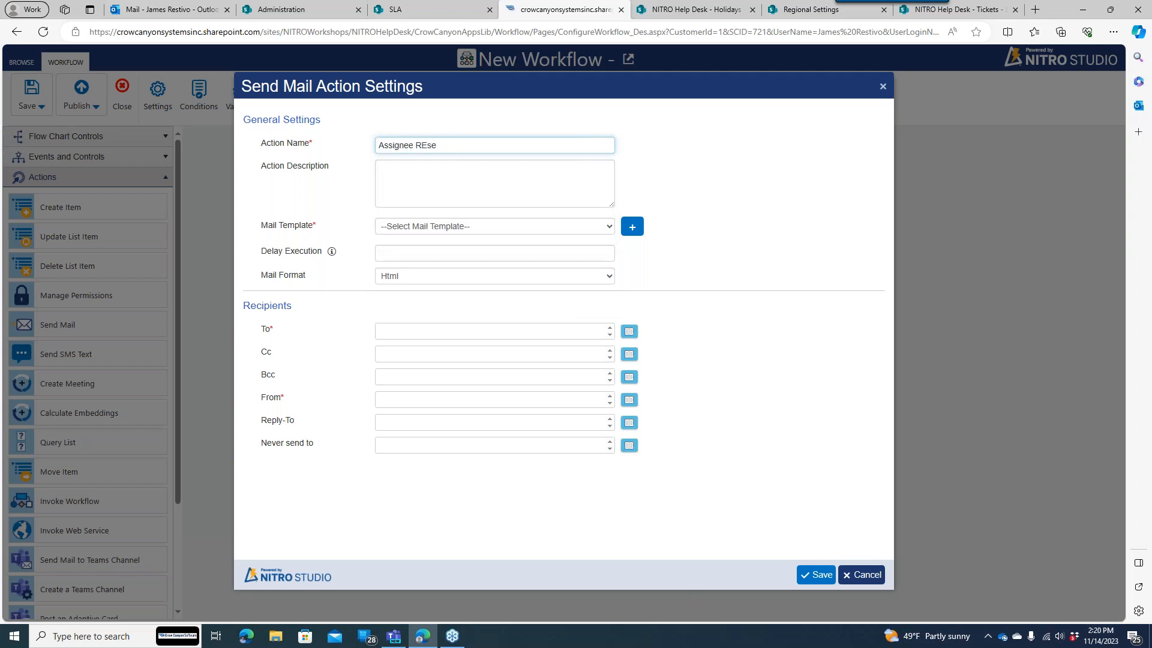
{"action": "type", "text": "ponsponse"}
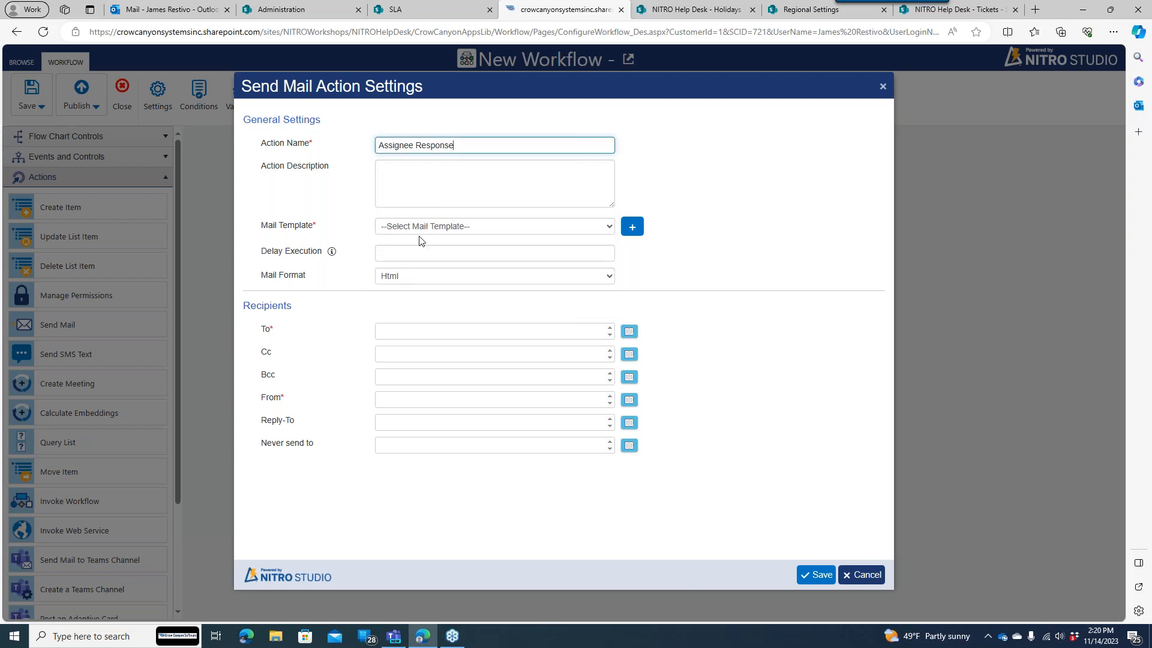
{"action": "left_click", "coordinate": [431, 232]}
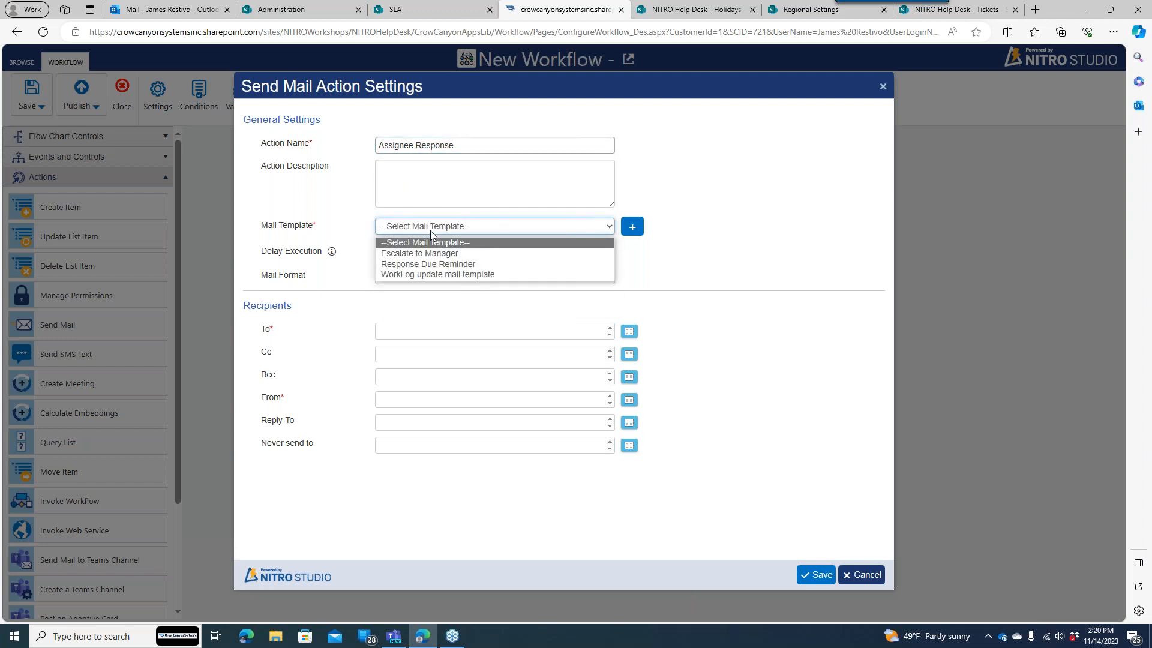
{"action": "left_click", "coordinate": [433, 265]}
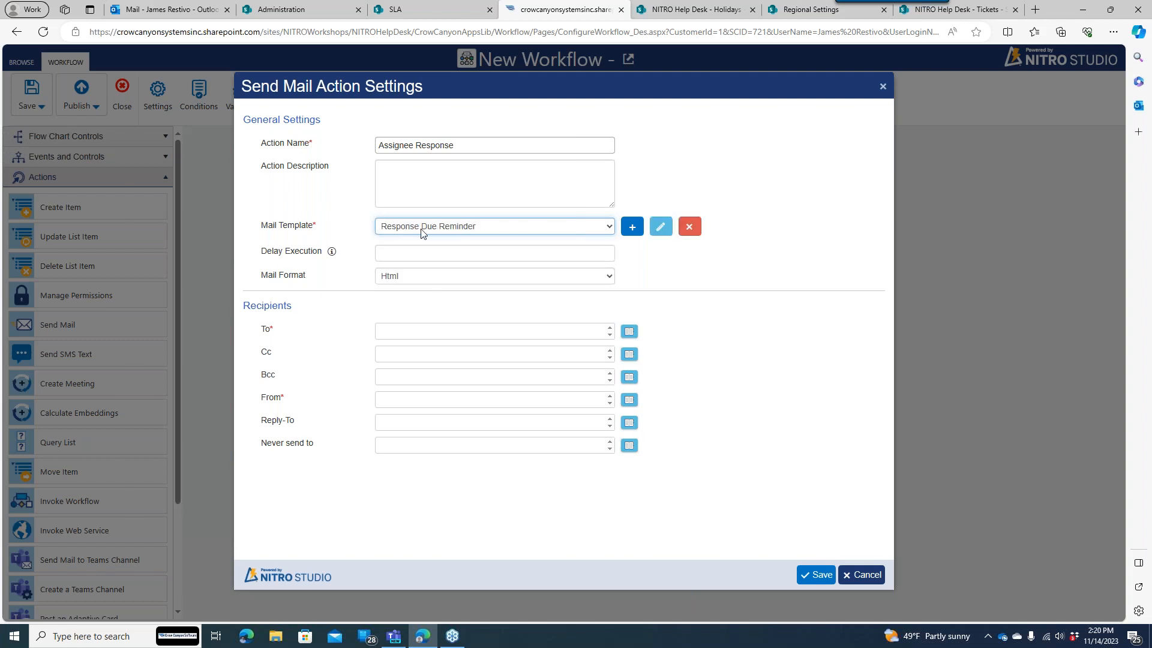
{"action": "left_click", "coordinate": [660, 227]}
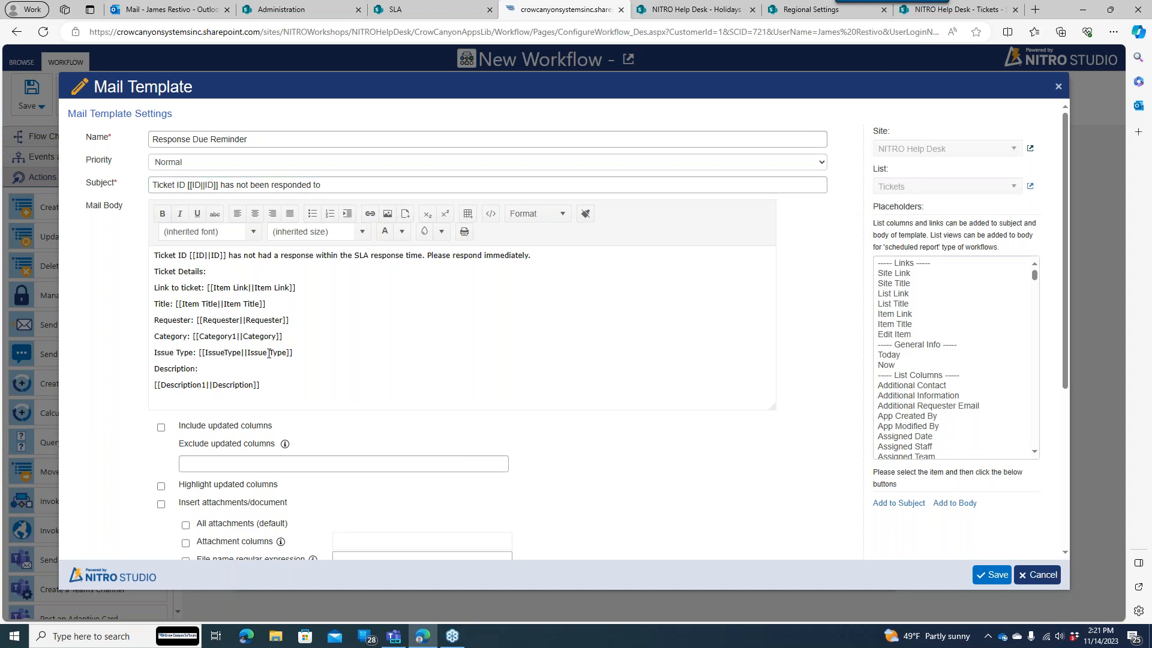
{"action": "left_click", "coordinate": [1042, 580]}
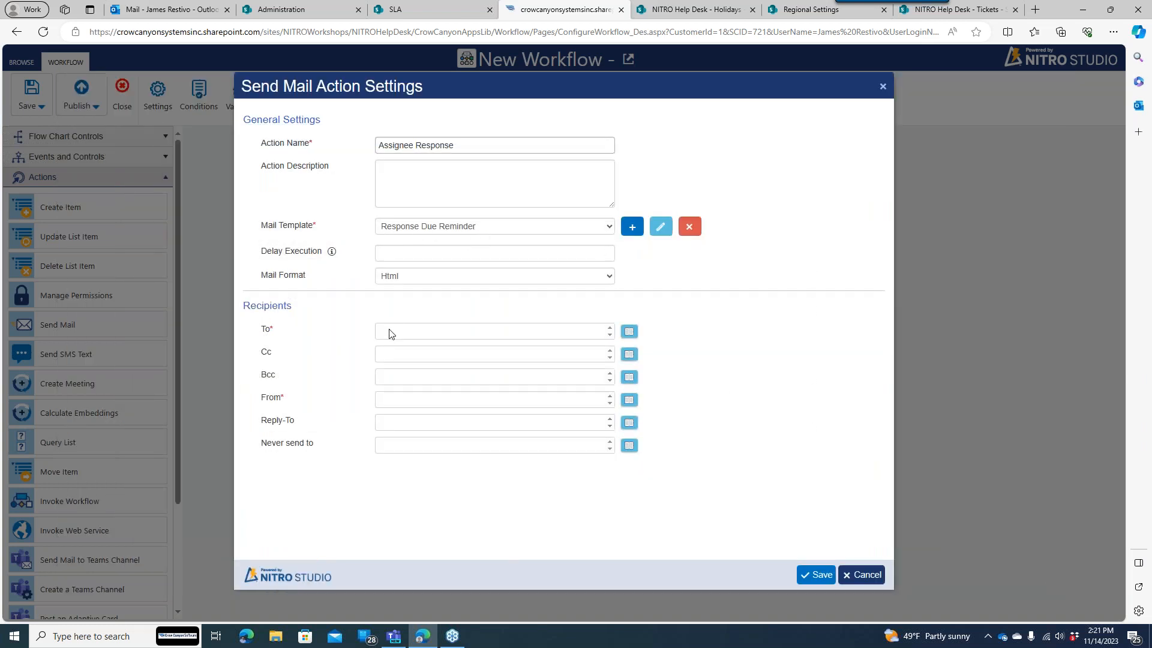
- Set the mail's recipient to the ticket's Assigned Staff column
{"action": "left_click", "coordinate": [627, 336]}
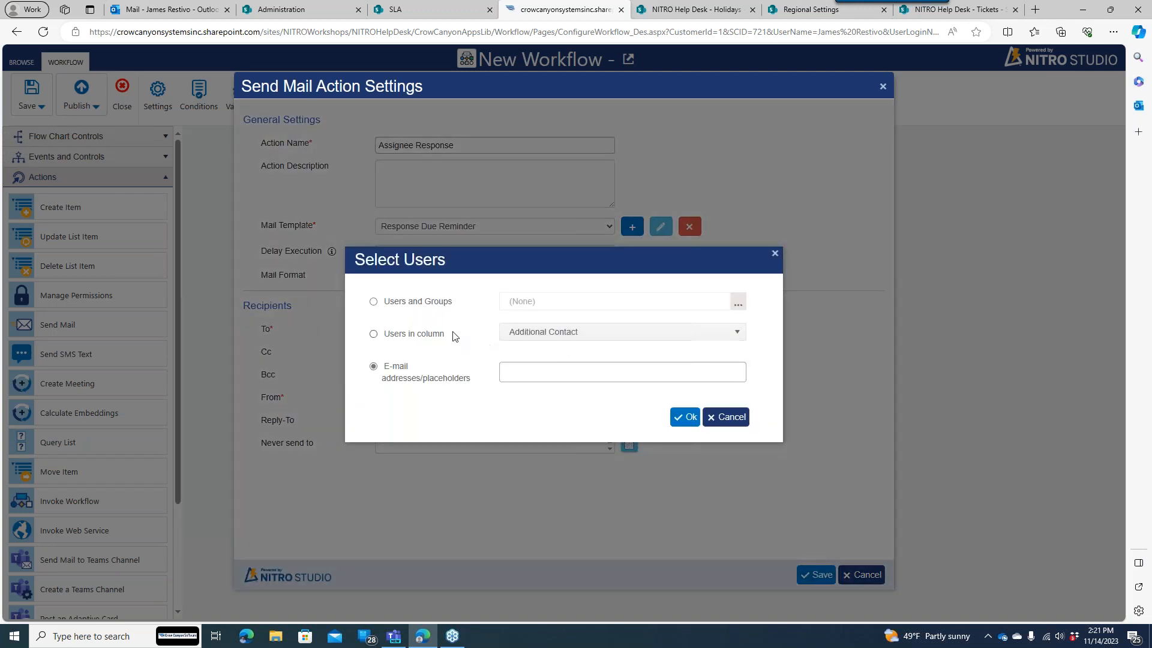
{"action": "left_click", "coordinate": [438, 334]}
{"action": "left_click", "coordinate": [537, 337]}
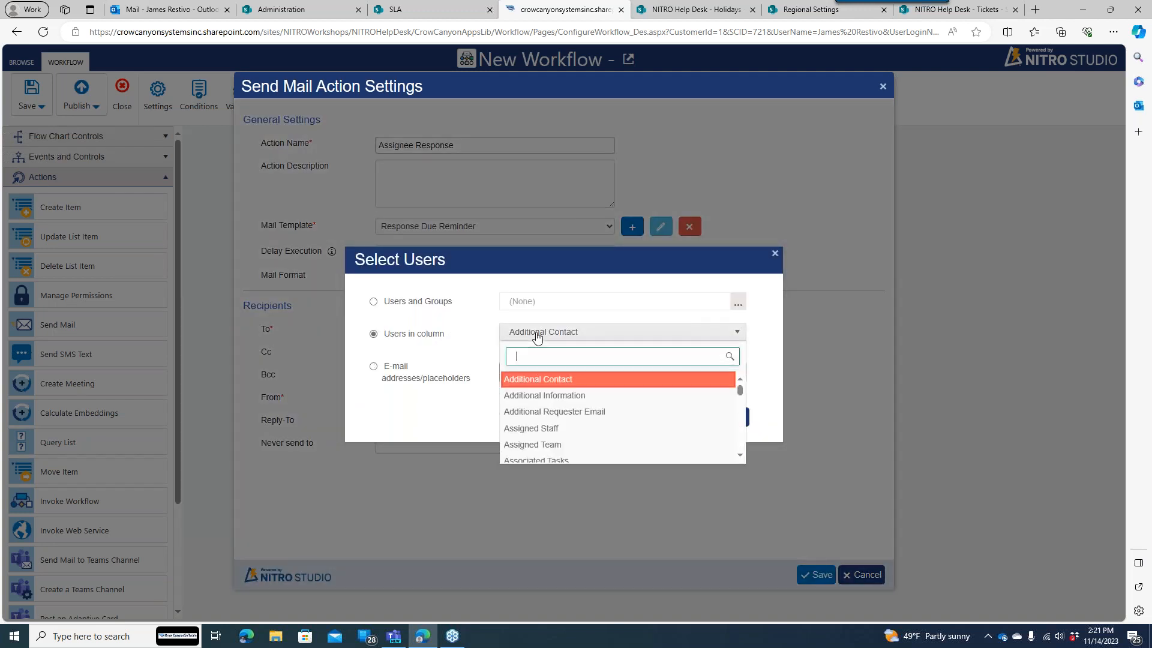
{"action": "left_click", "coordinate": [553, 426]}
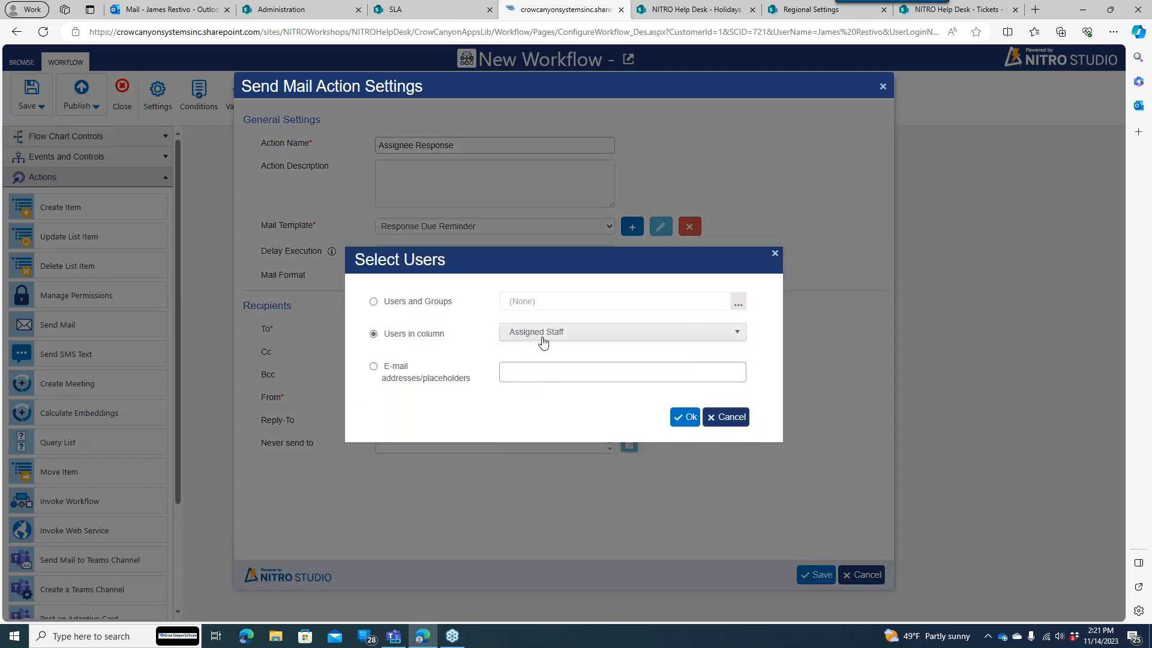
{"action": "left_click", "coordinate": [686, 420]}
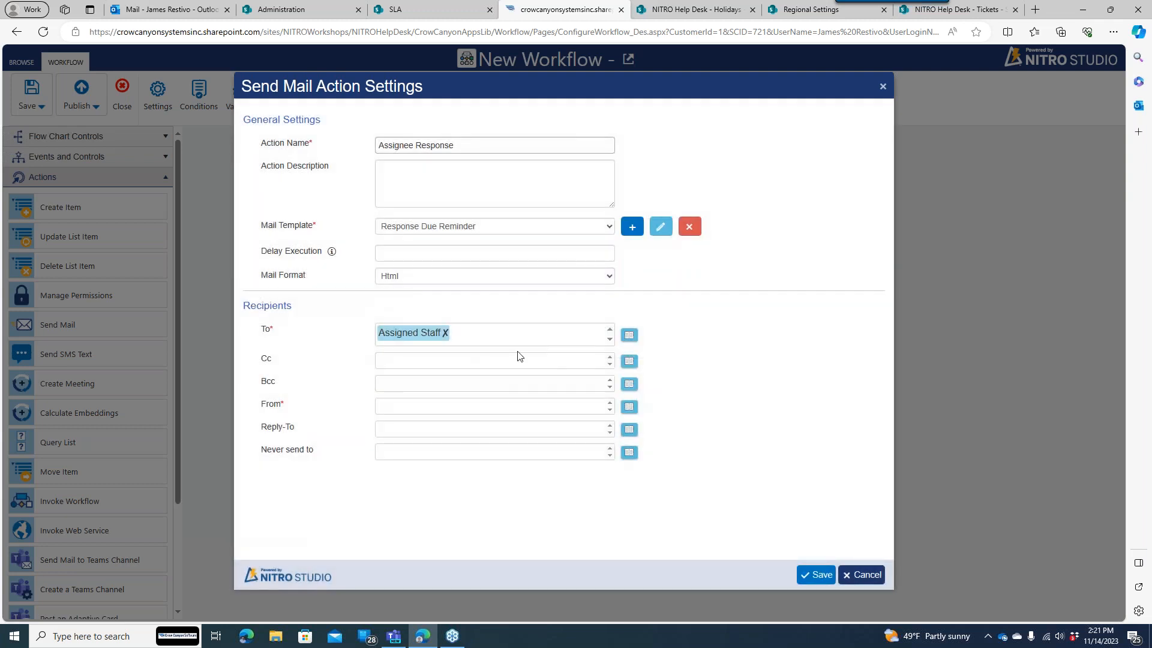
- Enter a no-reply e-mail address as the sender and save the Assignee Response action
{"action": "left_click", "coordinate": [629, 407]}
{"action": "left_click", "coordinate": [537, 379]}
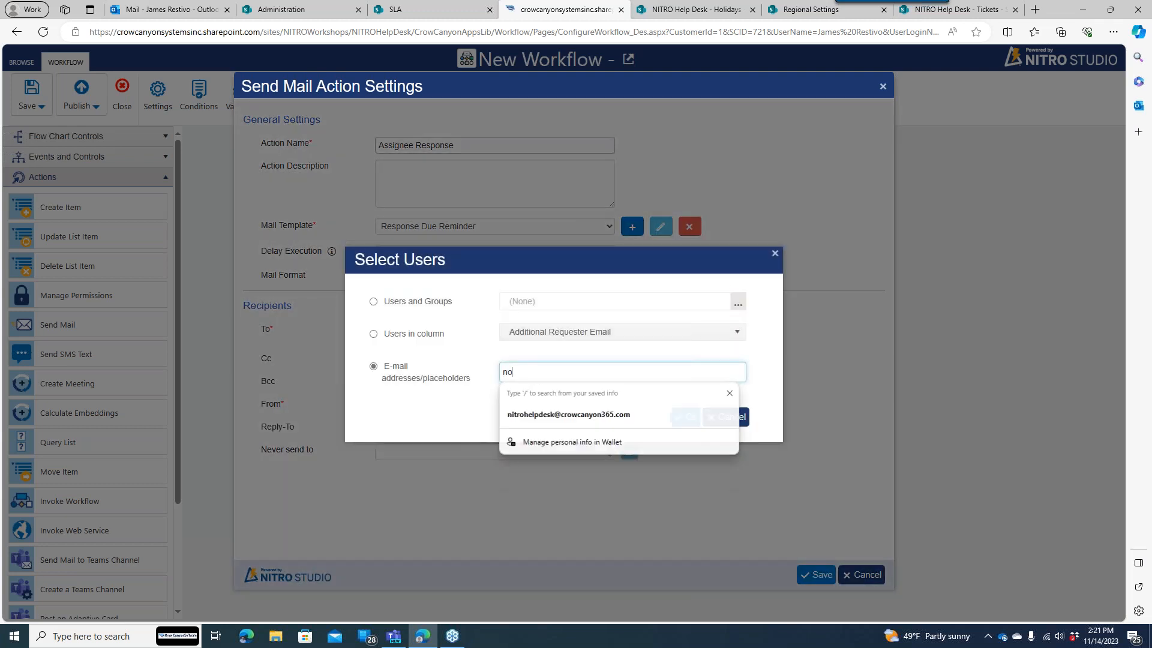
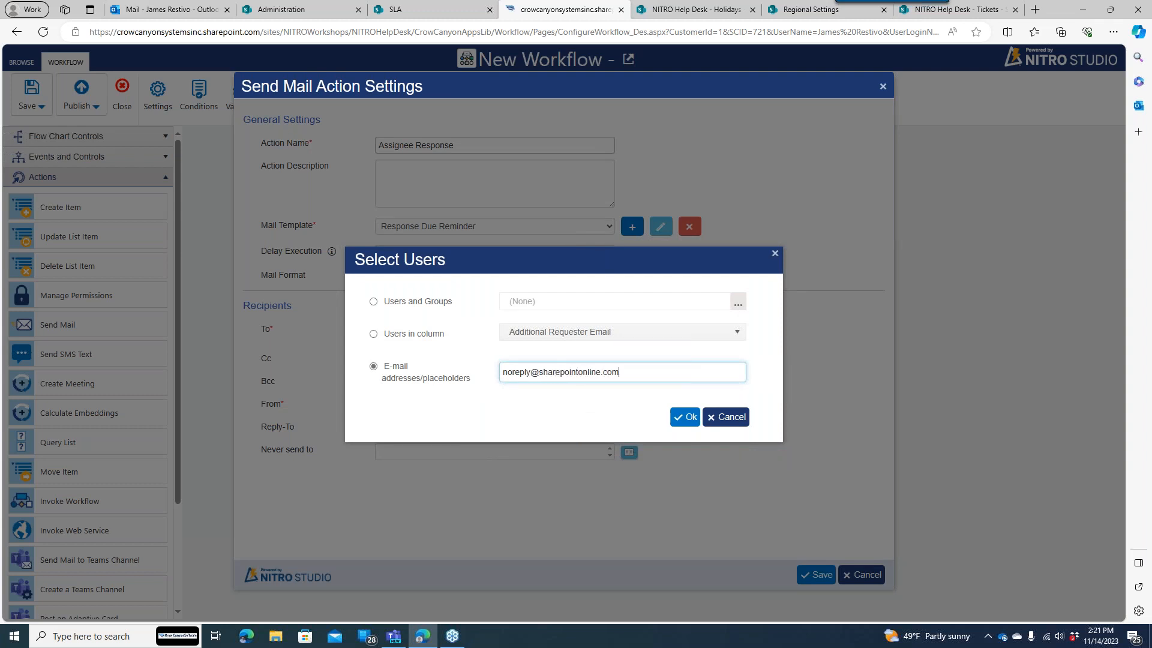
{"action": "left_click", "coordinate": [686, 417]}
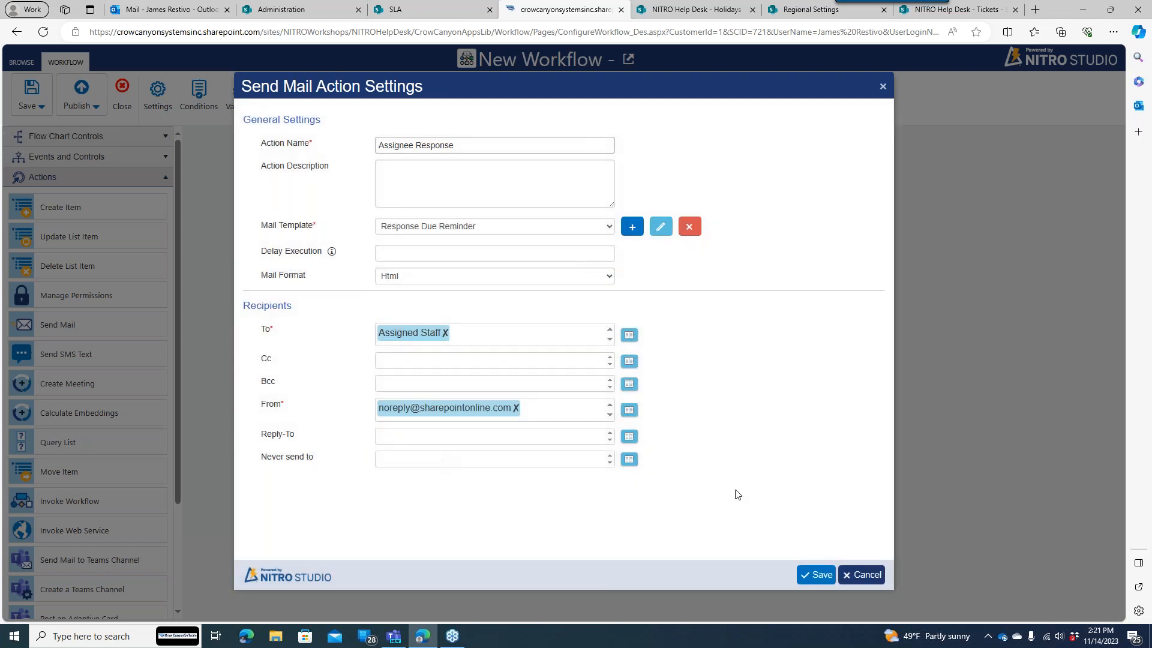
{"action": "left_click", "coordinate": [805, 576]}
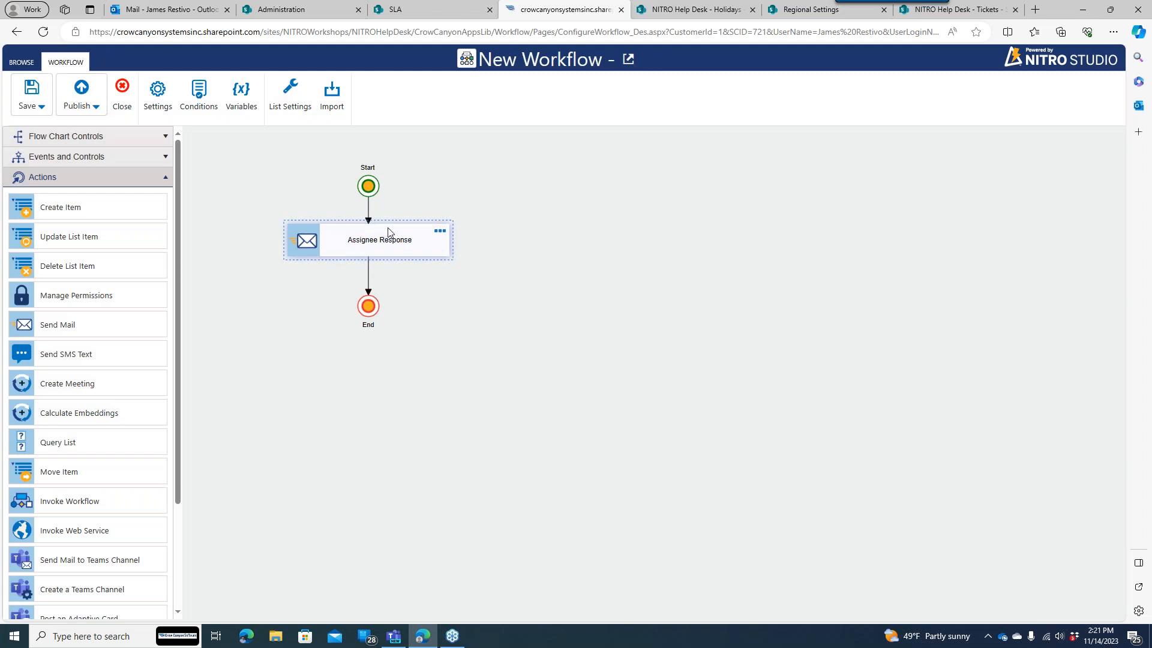
- Move End down and insert an Update List Item action between Assignee Response and End
{"action": "left_click_drag", "start_coordinate": [373, 298], "coordinate": [373, 352]}
{"action": "left_click_drag", "start_coordinate": [76, 243], "coordinate": [372, 295]}
{"action": "left_click", "coordinate": [446, 285]}
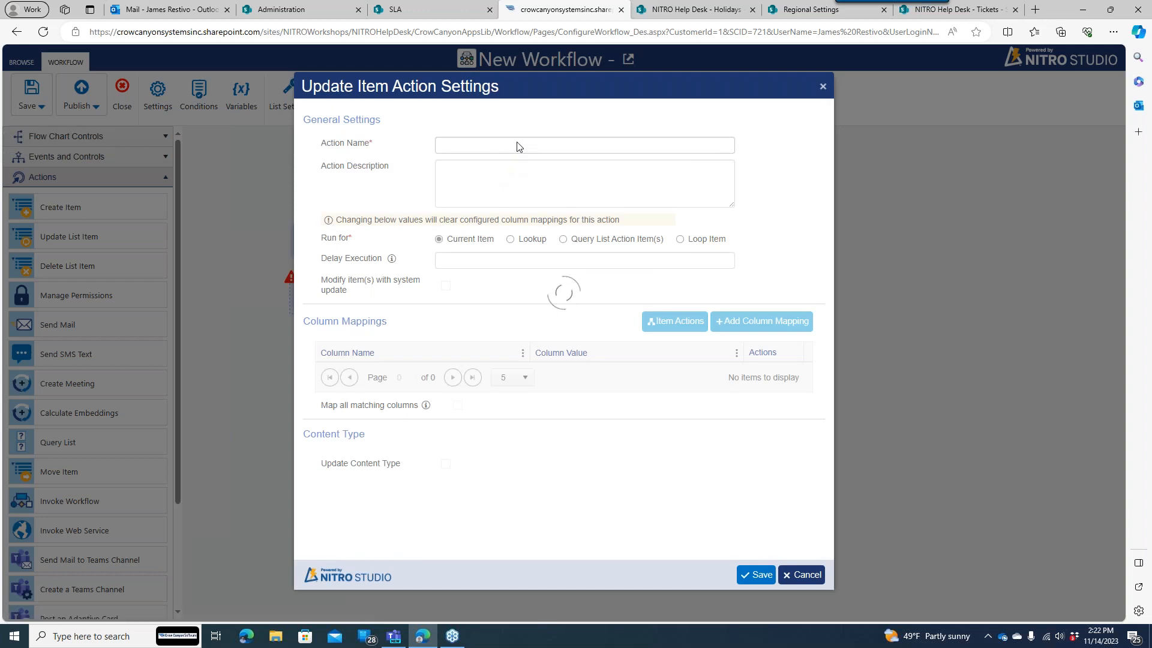
- Name the update action 'Update Worklog' and add a new column mapping
{"action": "left_click", "coordinate": [517, 145]}
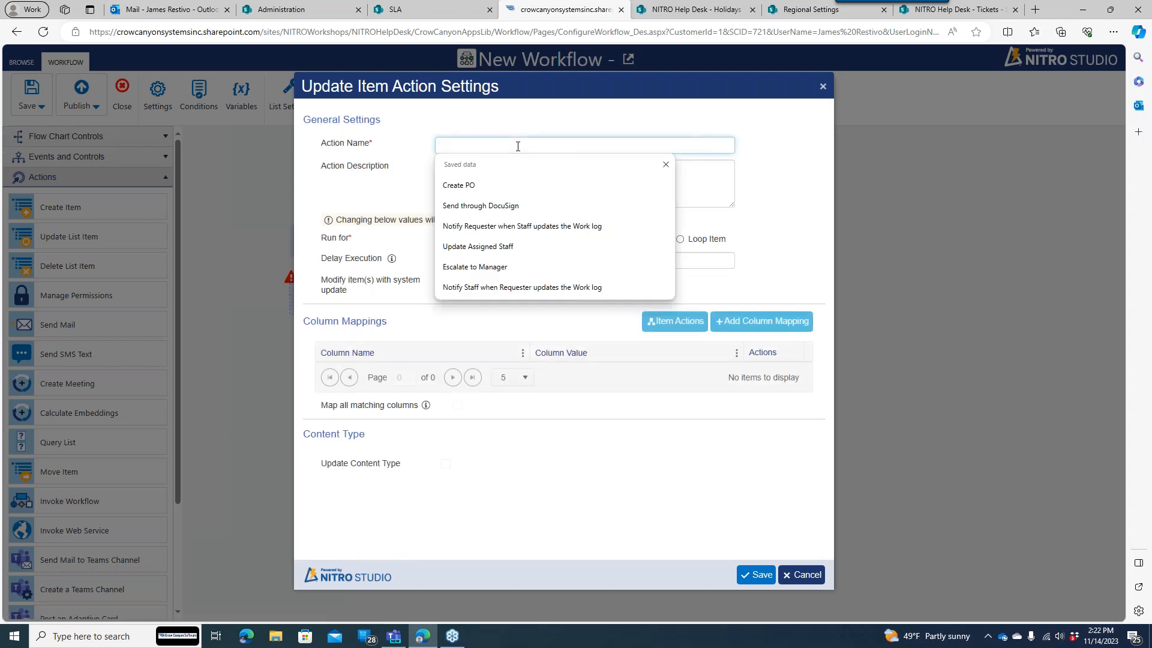
{"action": "type", "text": "Update Worklog"}
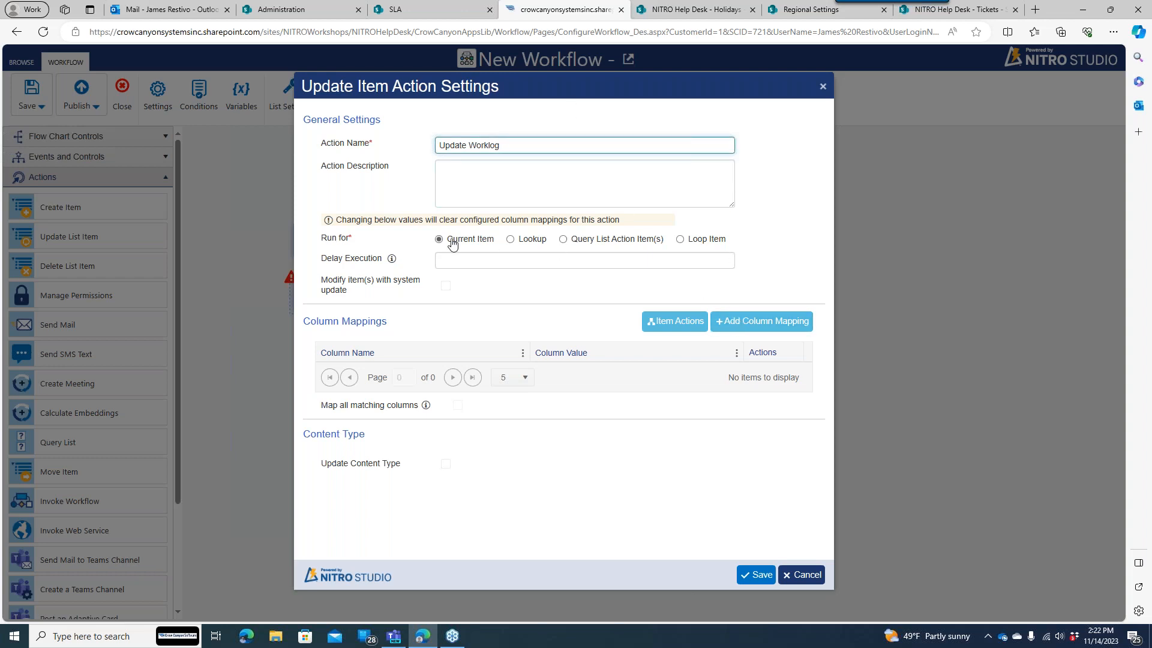
{"action": "left_click", "coordinate": [738, 321]}
- Choose Work Log as the Tickets column to update
{"action": "left_click", "coordinate": [606, 218]}
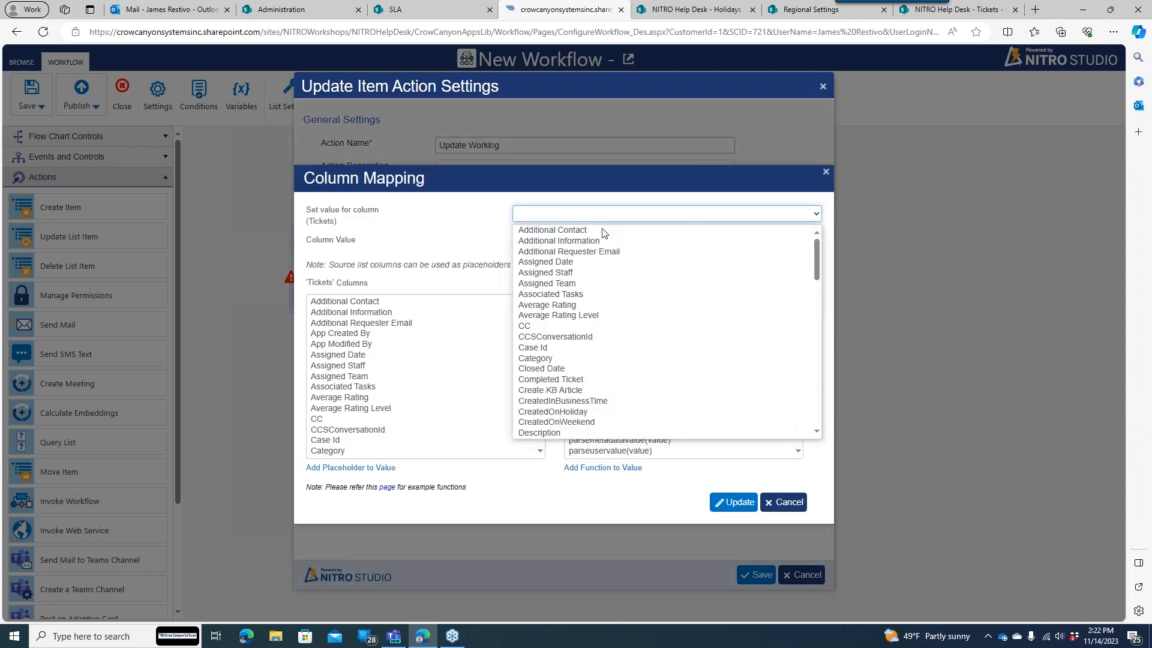
{"action": "left_click_drag", "start_coordinate": [819, 253], "coordinate": [814, 403]}
{"action": "left_click", "coordinate": [605, 415]}
- Set Work Log to $strcat(Email reminder sent to ,[Assigned Staff|AssignedStaff]), apply the mapping, and save
{"action": "left_click", "coordinate": [598, 239]}
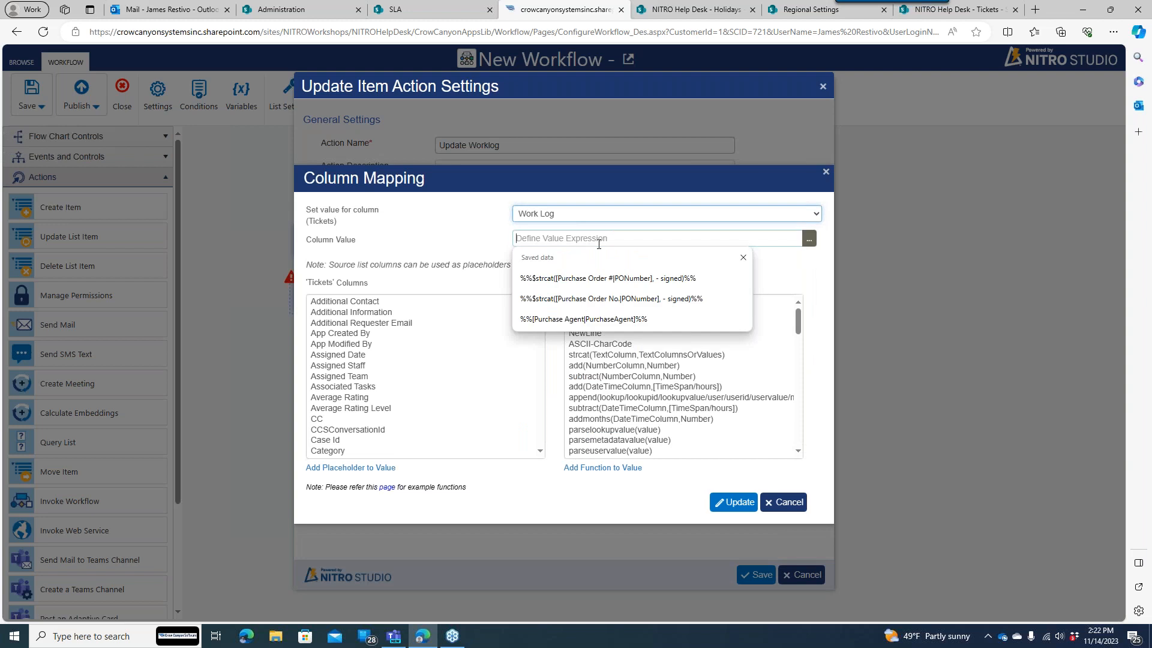
{"action": "type", "text": "Email reminder sent to assignee"}
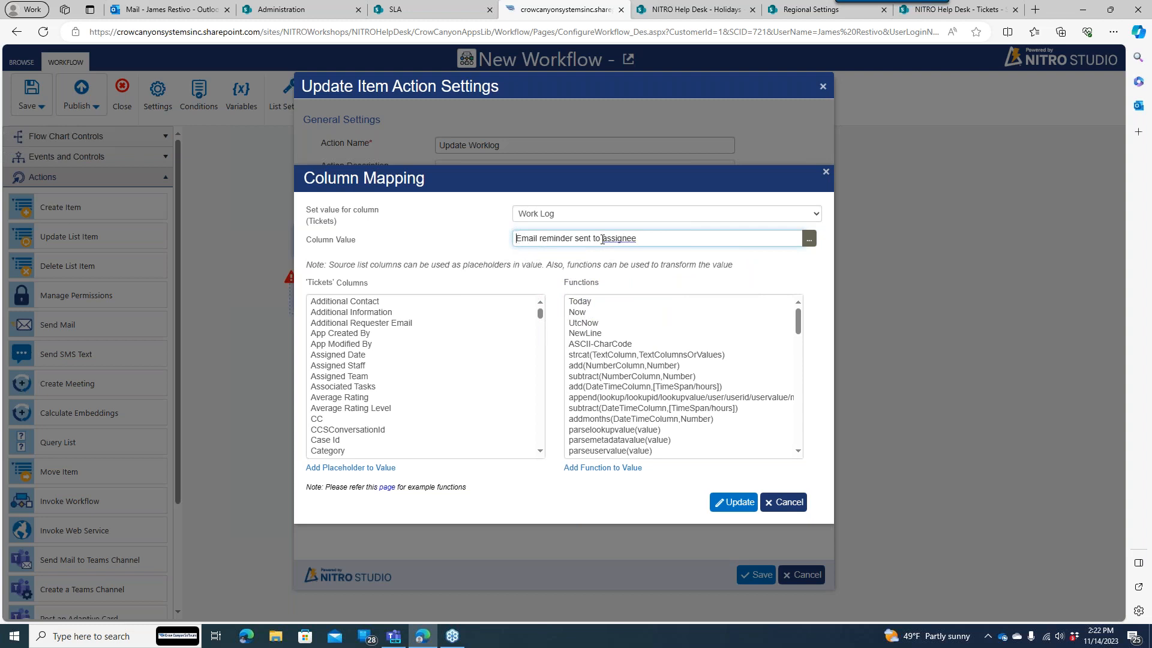
{"action": "type", "text": "$strcat("}
{"action": "left_click_drag", "start_coordinate": [630, 238], "coordinate": [668, 232]}
{"action": "key", "text": "BackSpace"}
{"action": "double_click", "coordinate": [370, 366]}
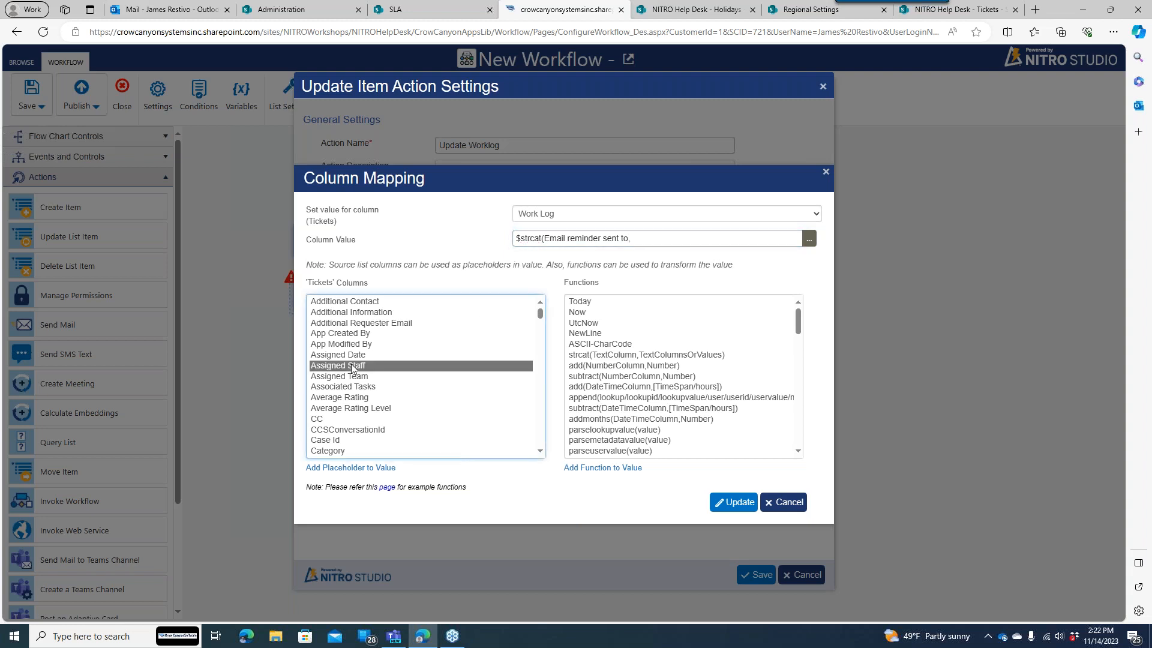
{"action": "left_click", "coordinate": [762, 241]}
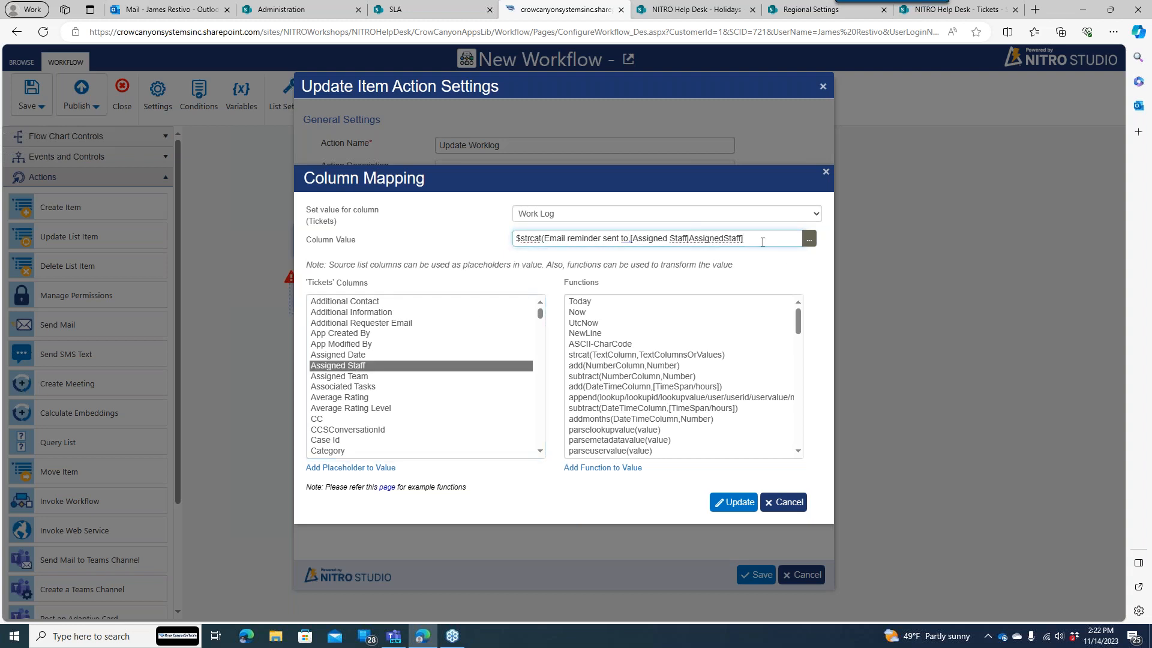
{"action": "left_click", "coordinate": [631, 238]}
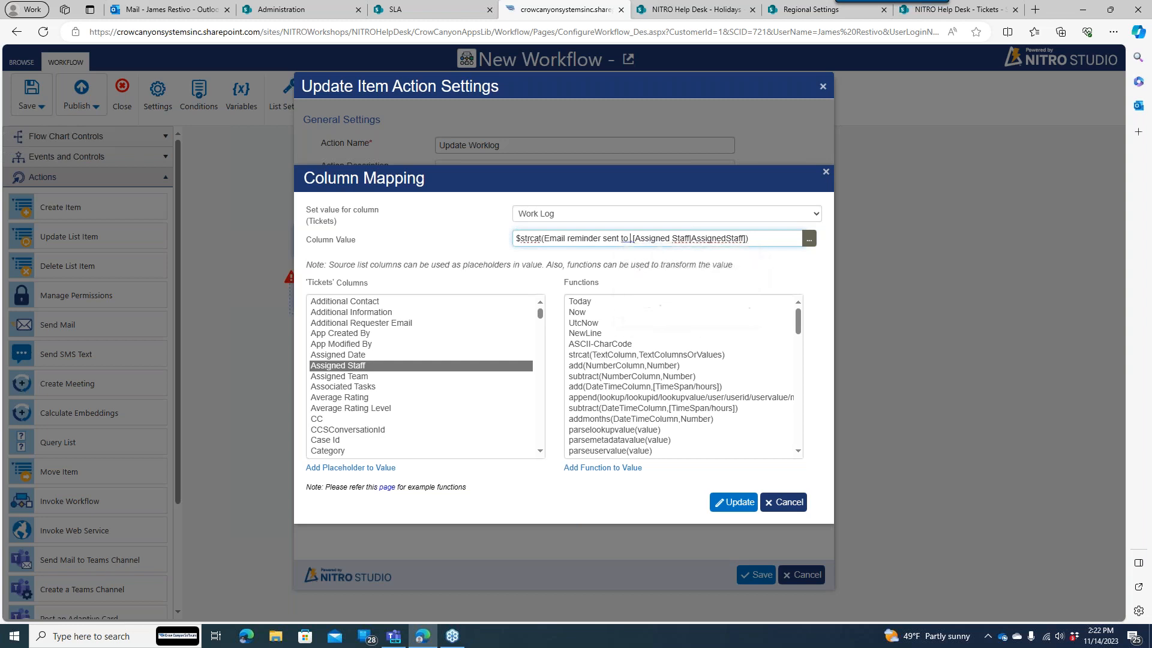
{"action": "left_click", "coordinate": [640, 247]}
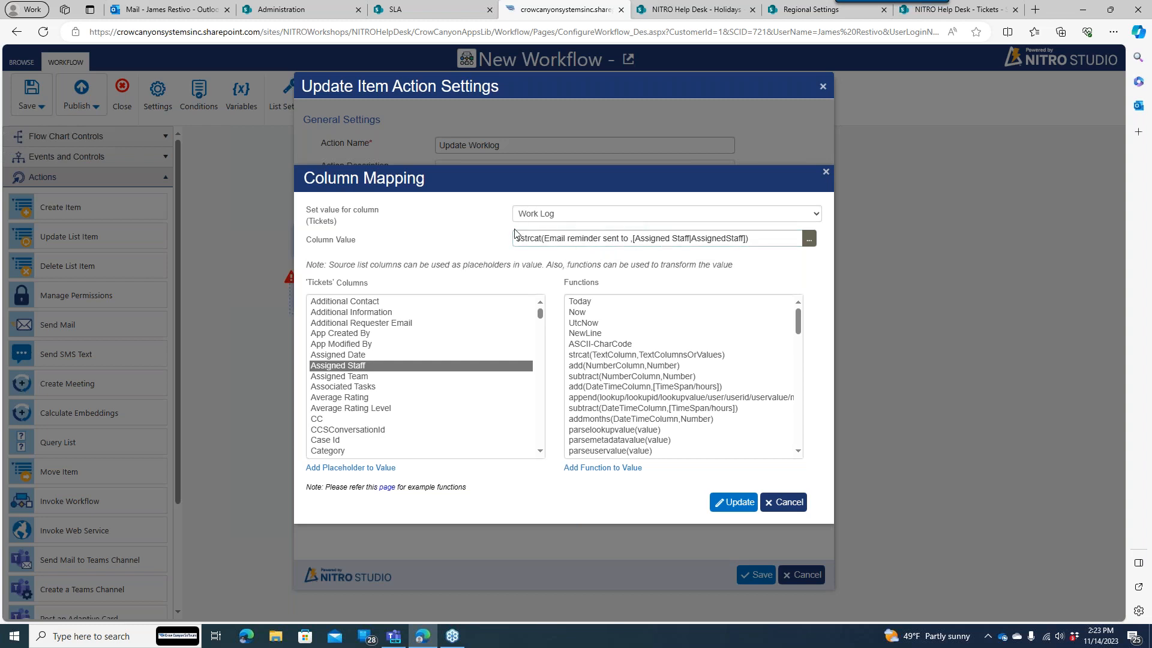
{"action": "left_click", "coordinate": [742, 505]}
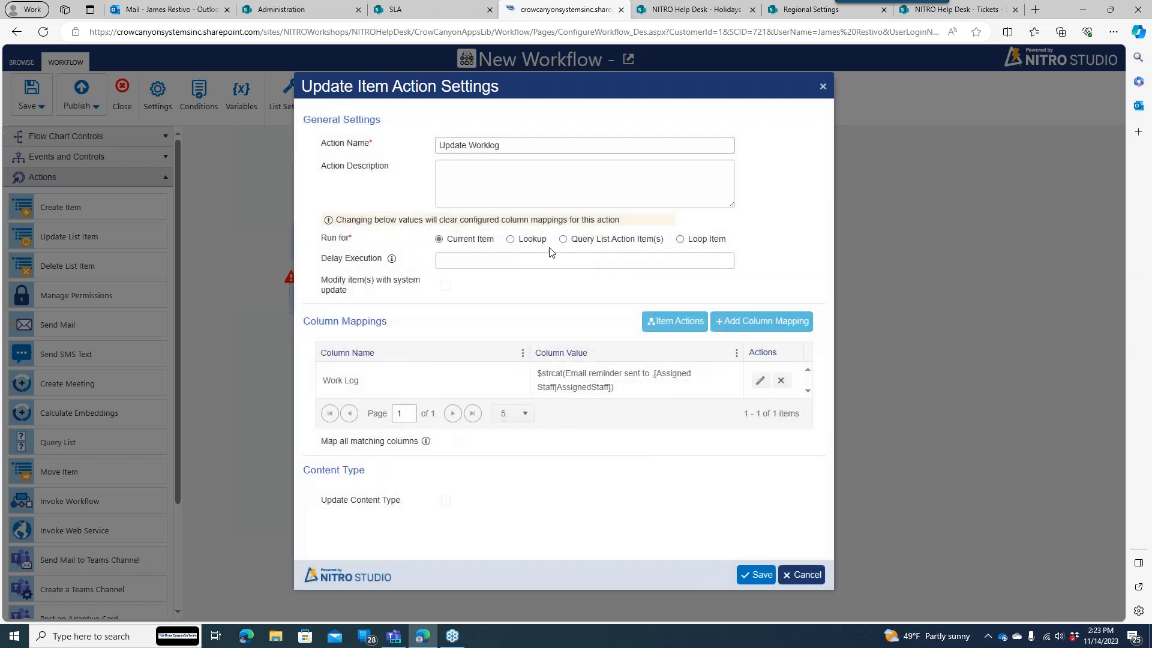
{"action": "left_click", "coordinate": [757, 574]}
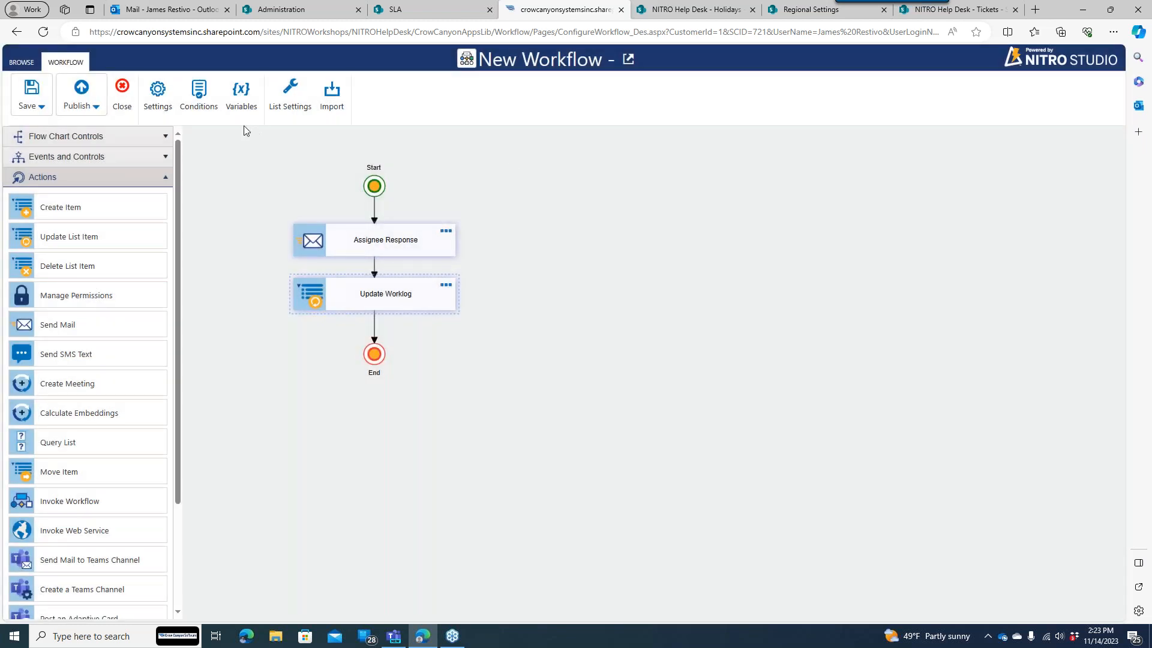
- Start publishing and name the workflow 'Response Reminder'
{"action": "left_click", "coordinate": [81, 89]}
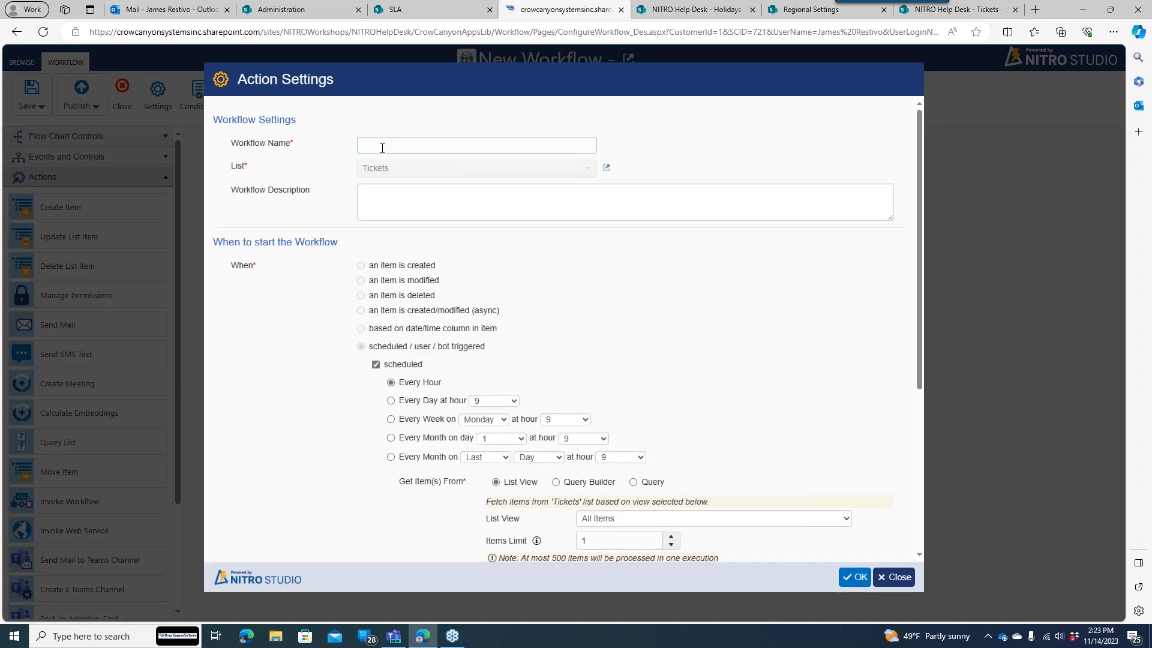
{"action": "left_click", "coordinate": [382, 148]}
{"action": "type", "text": "R"}
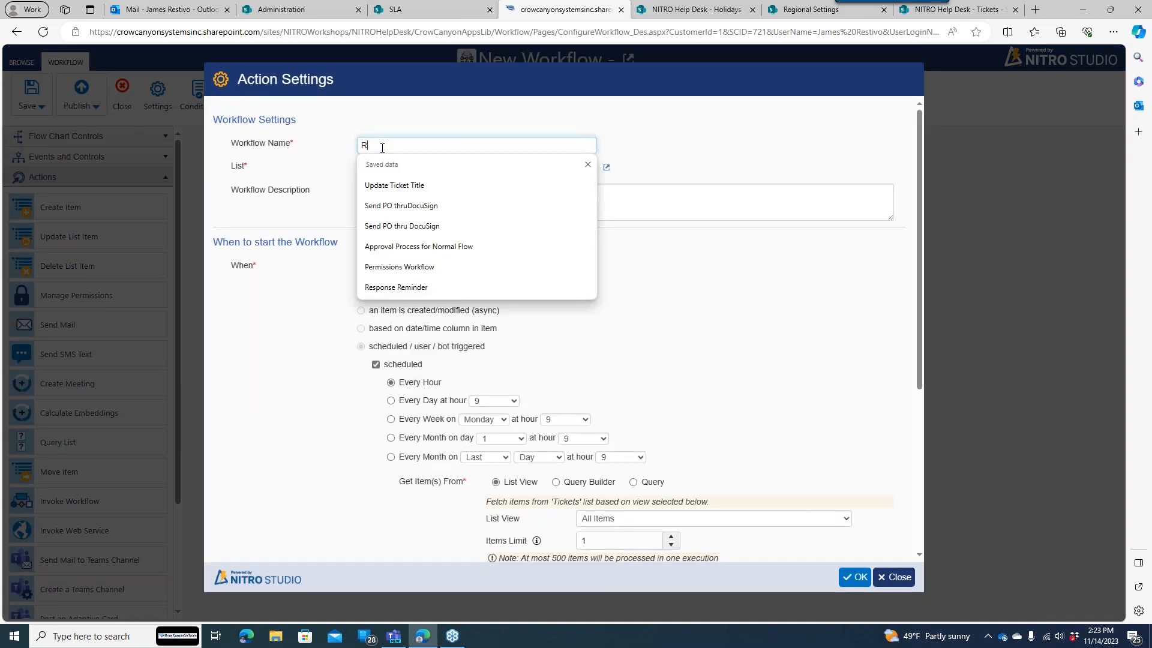
{"action": "type", "text": "e"}
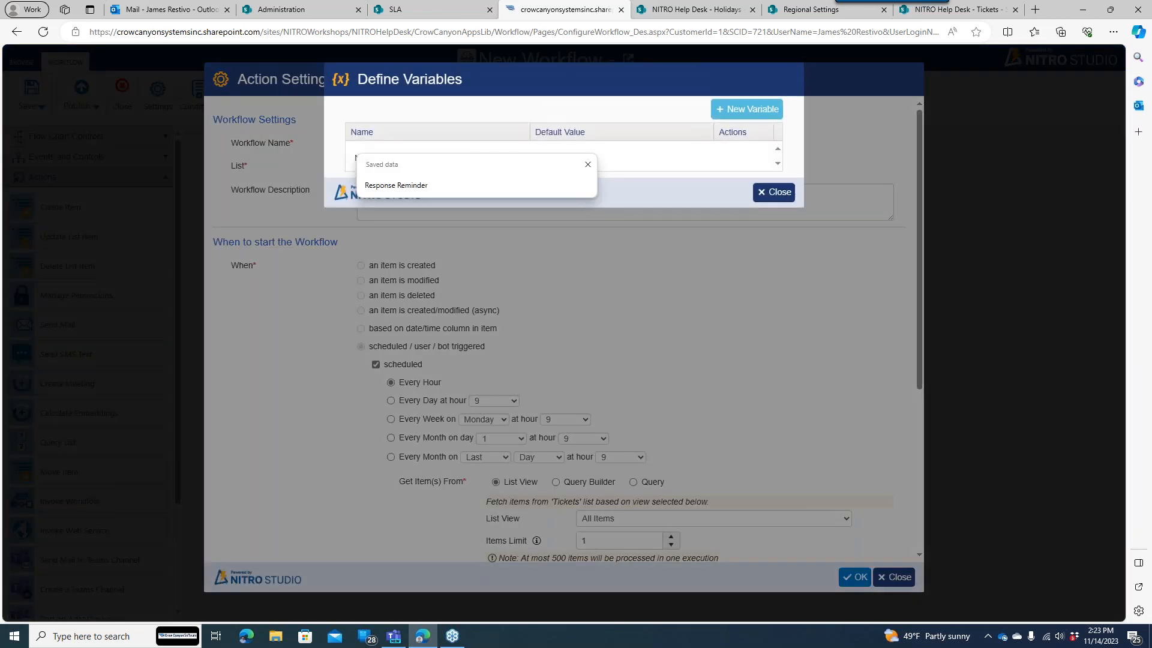
{"action": "left_click", "coordinate": [774, 193]}
{"action": "left_click", "coordinate": [448, 144]}
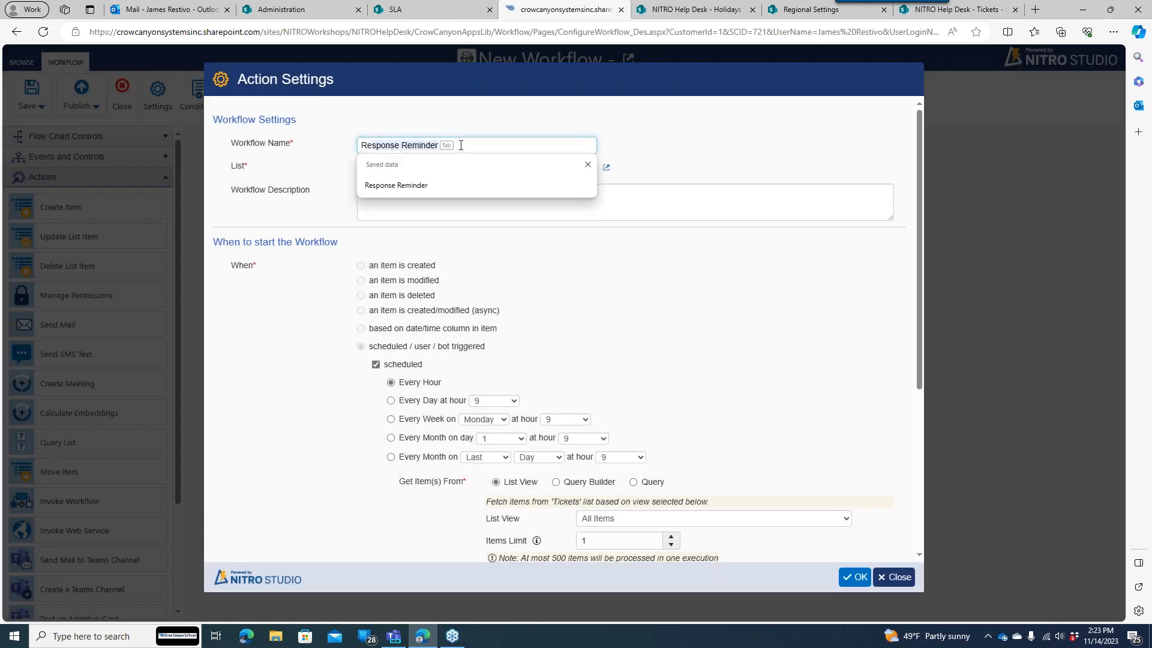
{"action": "key", "text": "Tab"}
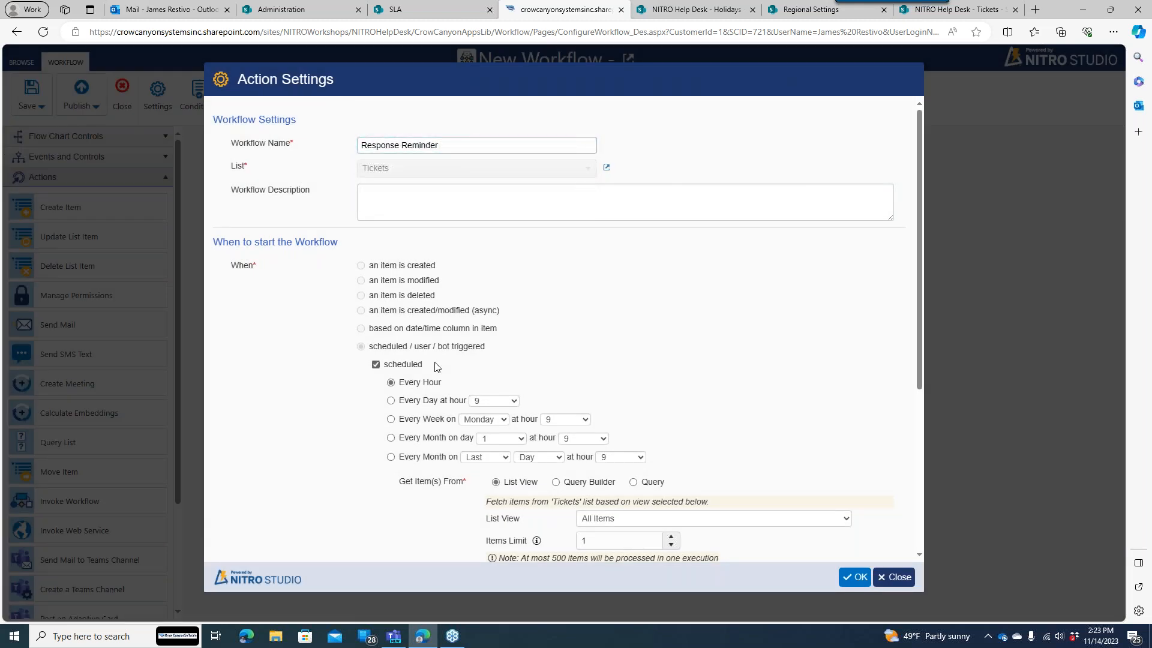
- Make the workflow user / bot triggered instead of scheduled and confirm publishing
{"action": "scroll", "coordinate": [922, 234], "scroll_direction": "down", "scroll_amount": 1}
{"action": "scroll", "coordinate": [910, 234], "scroll_direction": "up", "scroll_amount": 1}
{"action": "left_click", "coordinate": [401, 365]}
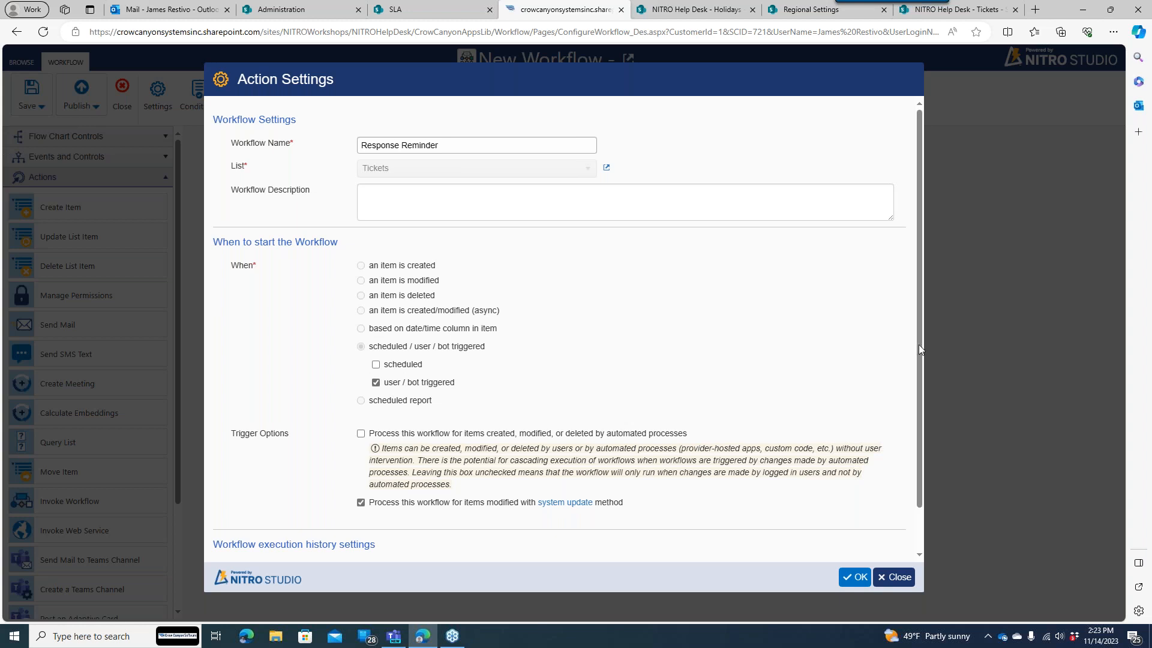
{"action": "scroll", "coordinate": [919, 344], "scroll_direction": "down", "scroll_amount": 1}
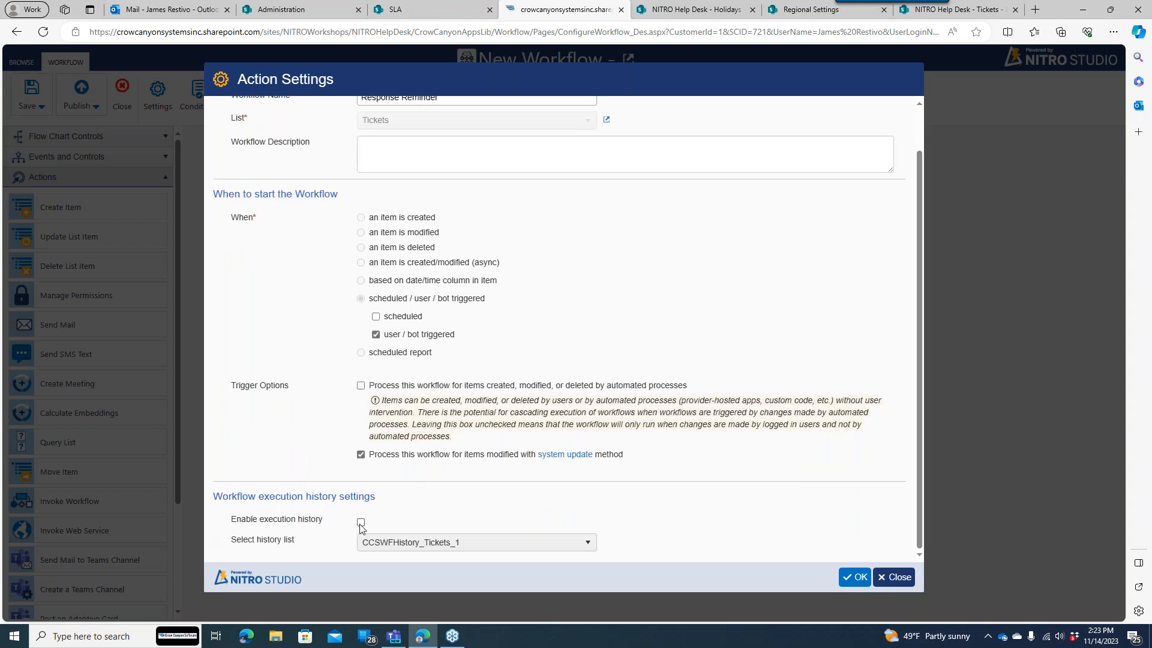
{"action": "left_click", "coordinate": [852, 578]}
{"action": "left_click", "coordinate": [677, 372]}
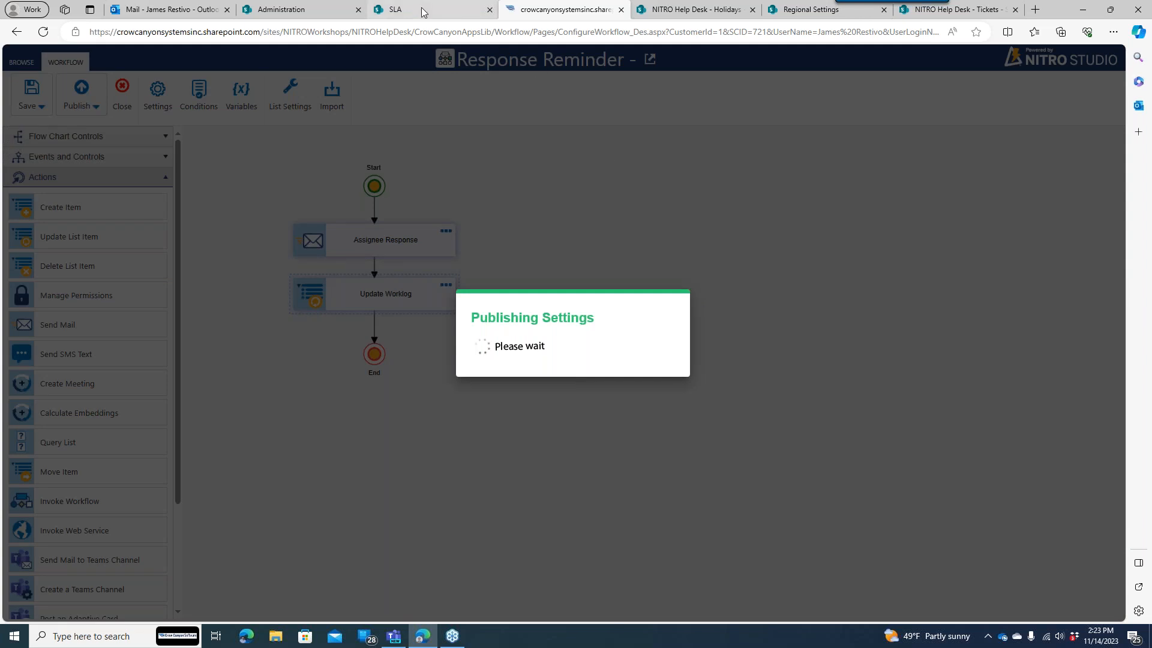
- After Response Reminder publishes successfully, switch to the SLA policy browser tab
{"action": "mouse_move", "coordinate": [423, 13]}
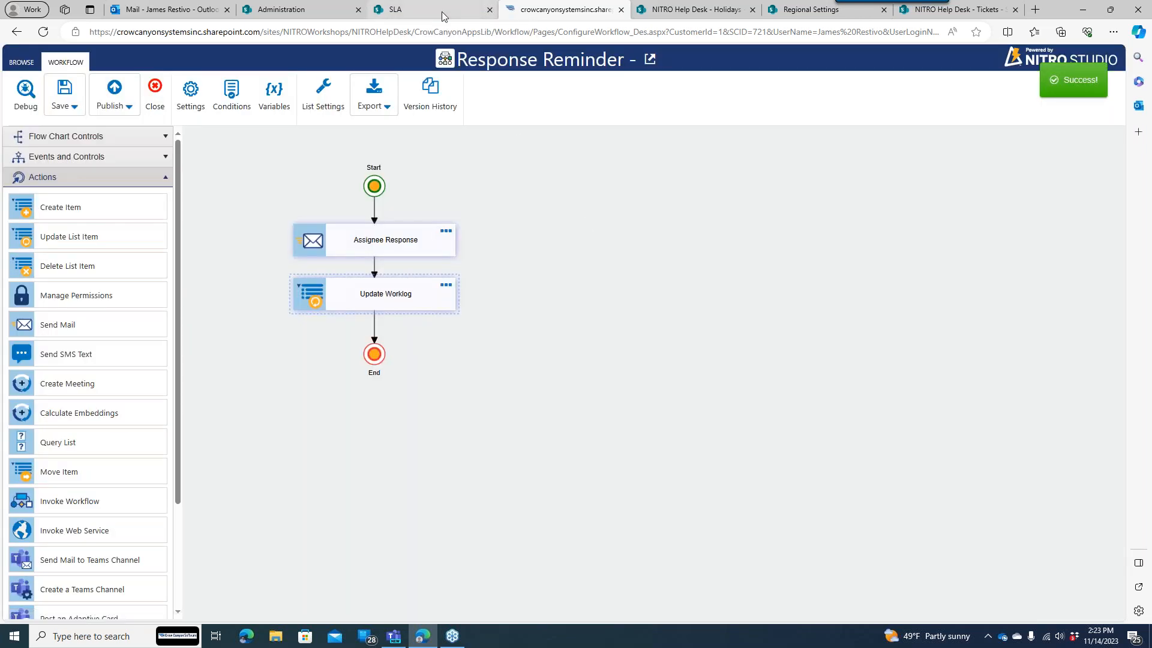
{"action": "left_click", "coordinate": [420, 9]}
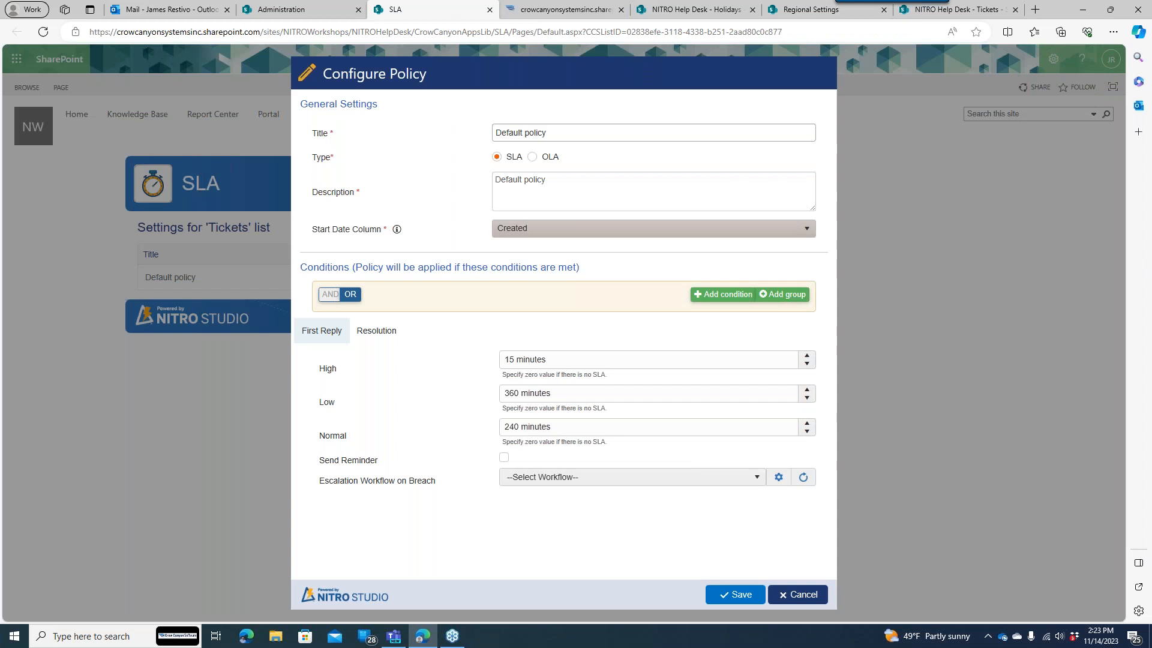
- Set Response Reminder as the Default policy's escalation workflow on breach and review resolution times
{"action": "left_click", "coordinate": [678, 478]}
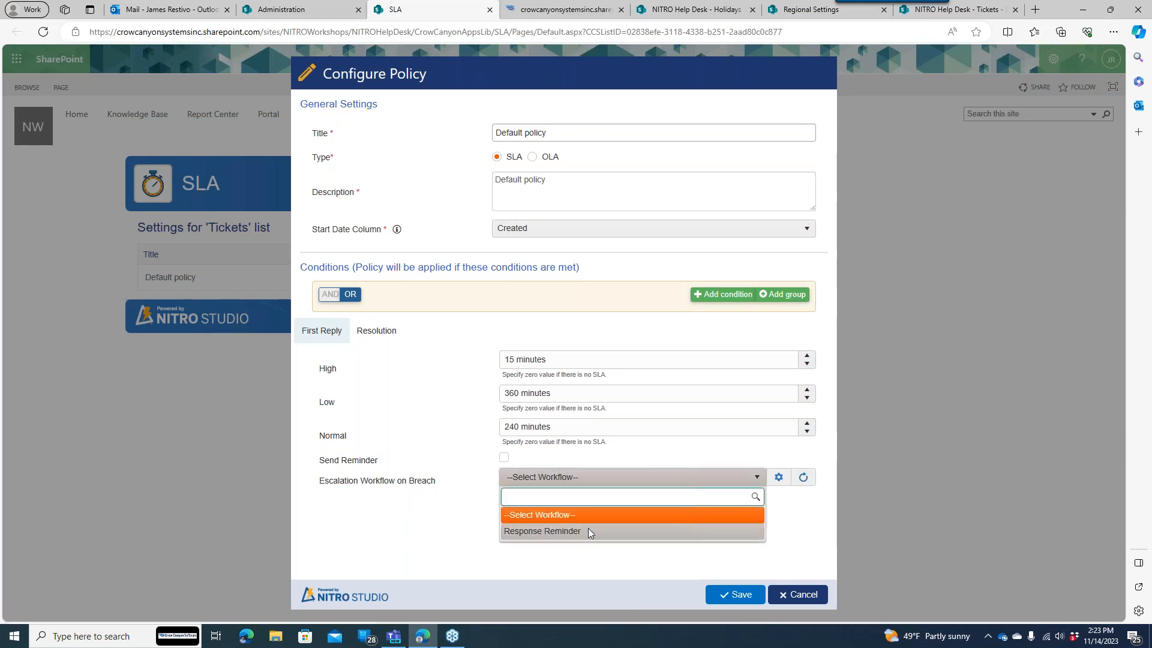
{"action": "left_click", "coordinate": [588, 531]}
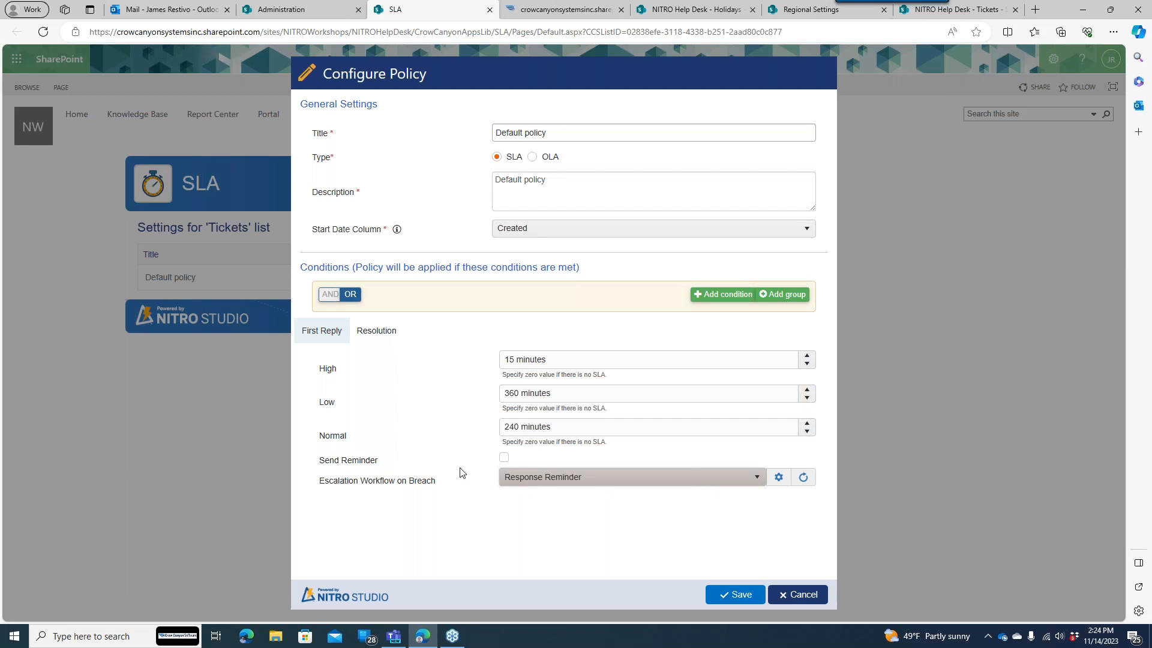
{"action": "left_click", "coordinate": [377, 332]}
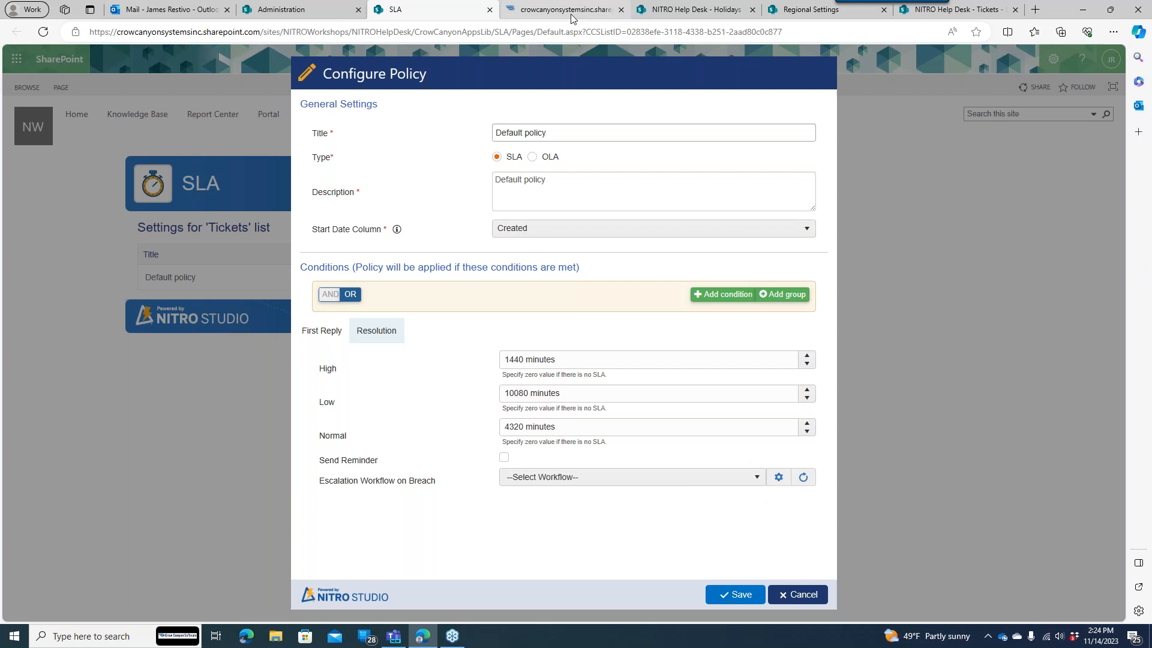
- Glance at the Response Reminder designer, then go to the NITRO Workflows list
{"action": "mouse_move", "coordinate": [571, 16]}
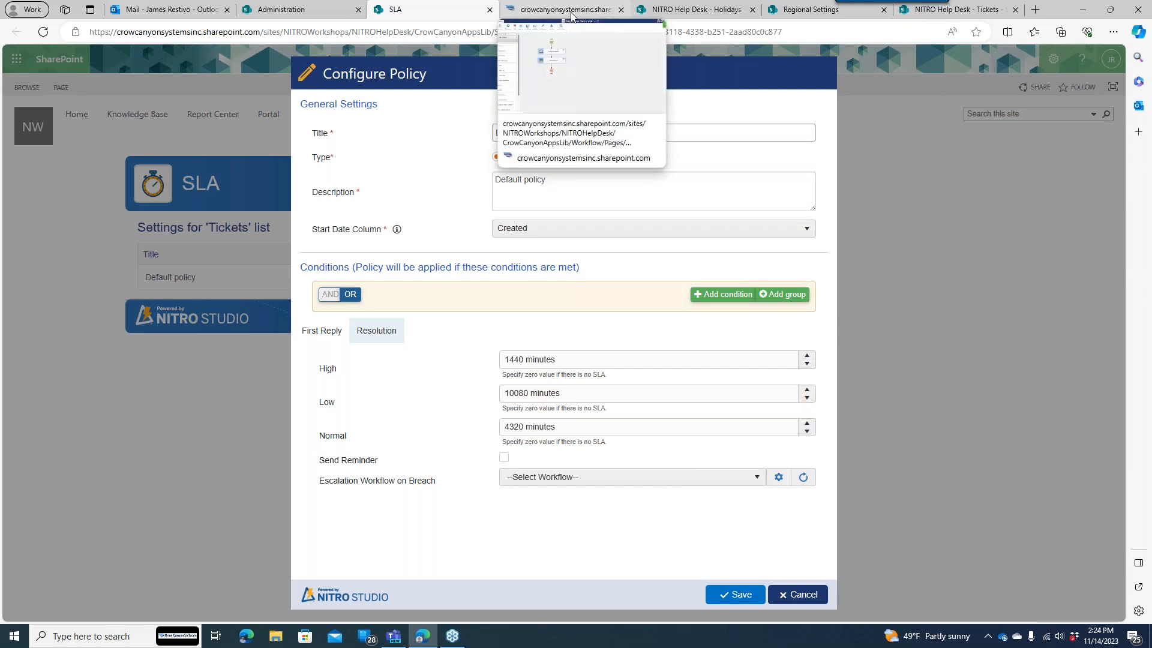
{"action": "left_click", "coordinate": [571, 15]}
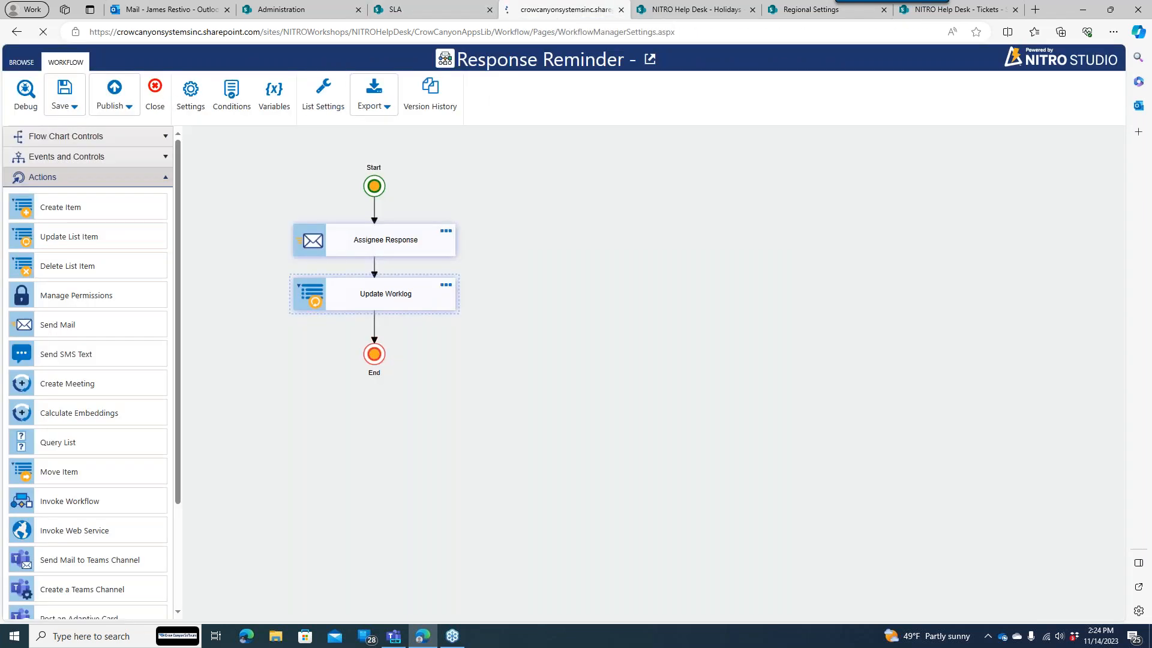
{"action": "left_click", "coordinate": [427, 15]}
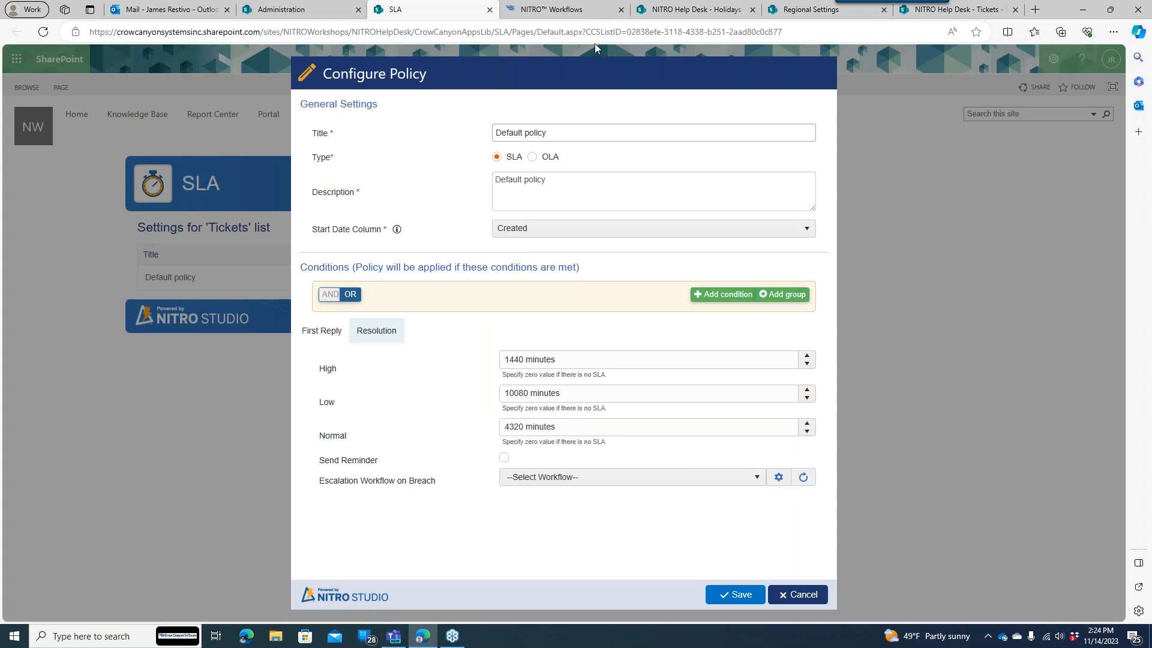
{"action": "left_click", "coordinate": [576, 12]}
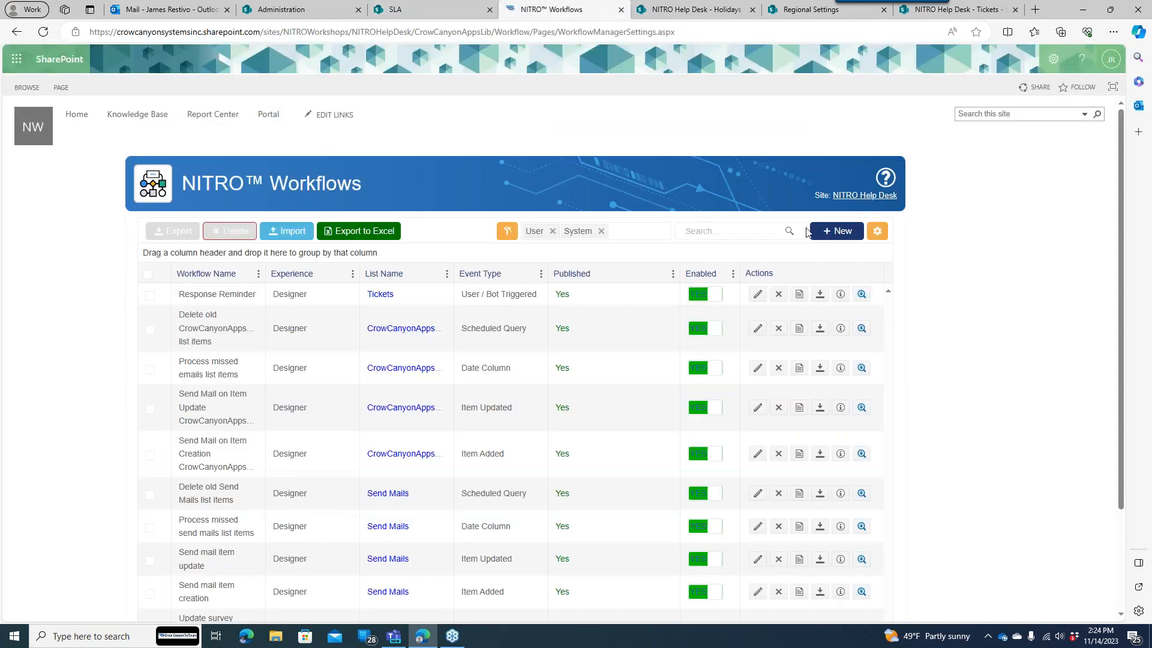
- Create a new scheduled / user / bot triggered workflow on the Tickets list
{"action": "left_click", "coordinate": [834, 234]}
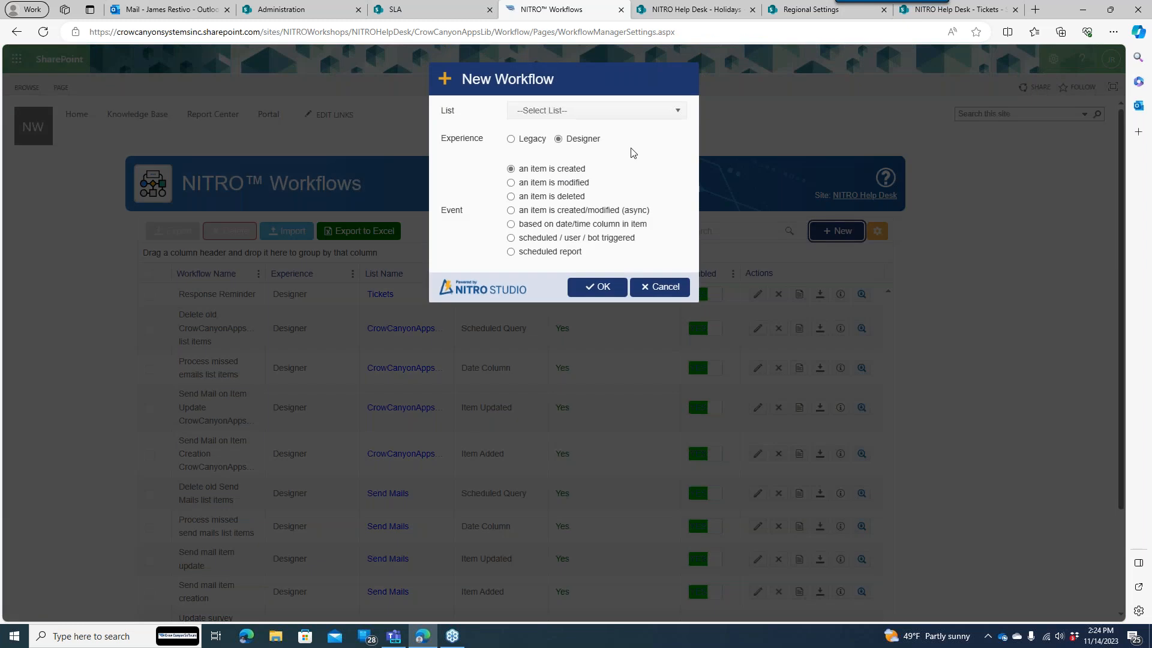
{"action": "left_click", "coordinate": [562, 113]}
{"action": "left_click_drag", "start_coordinate": [680, 162], "coordinate": [674, 214]}
{"action": "scroll", "coordinate": [674, 214], "scroll_direction": "down", "scroll_amount": 5}
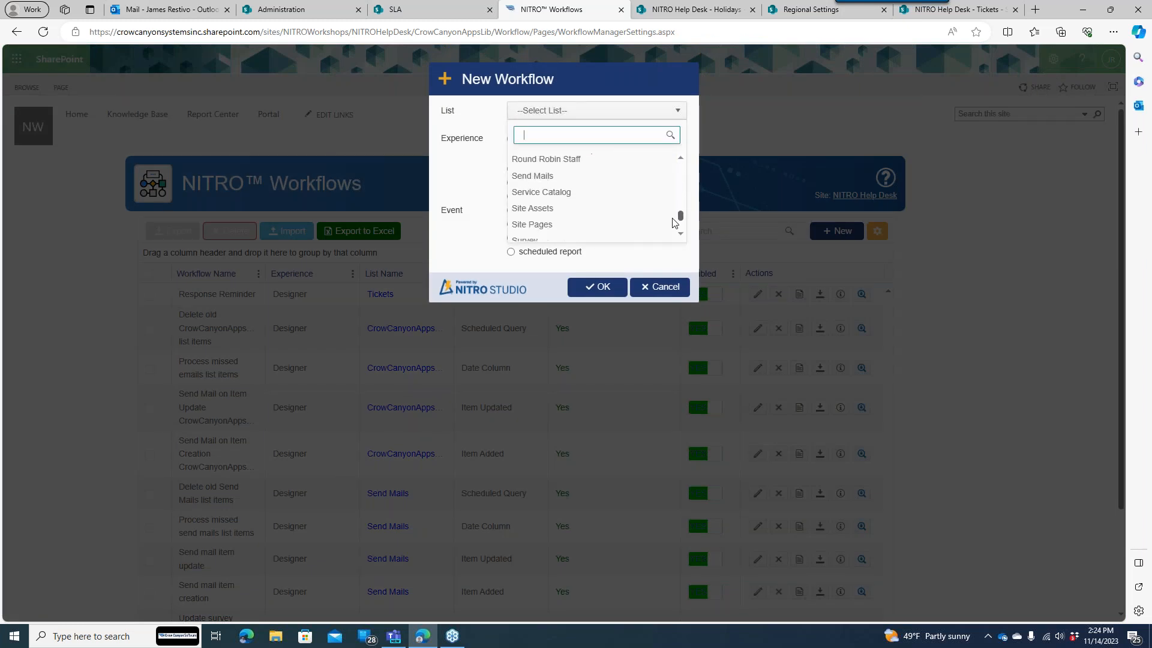
{"action": "left_click", "coordinate": [576, 198]}
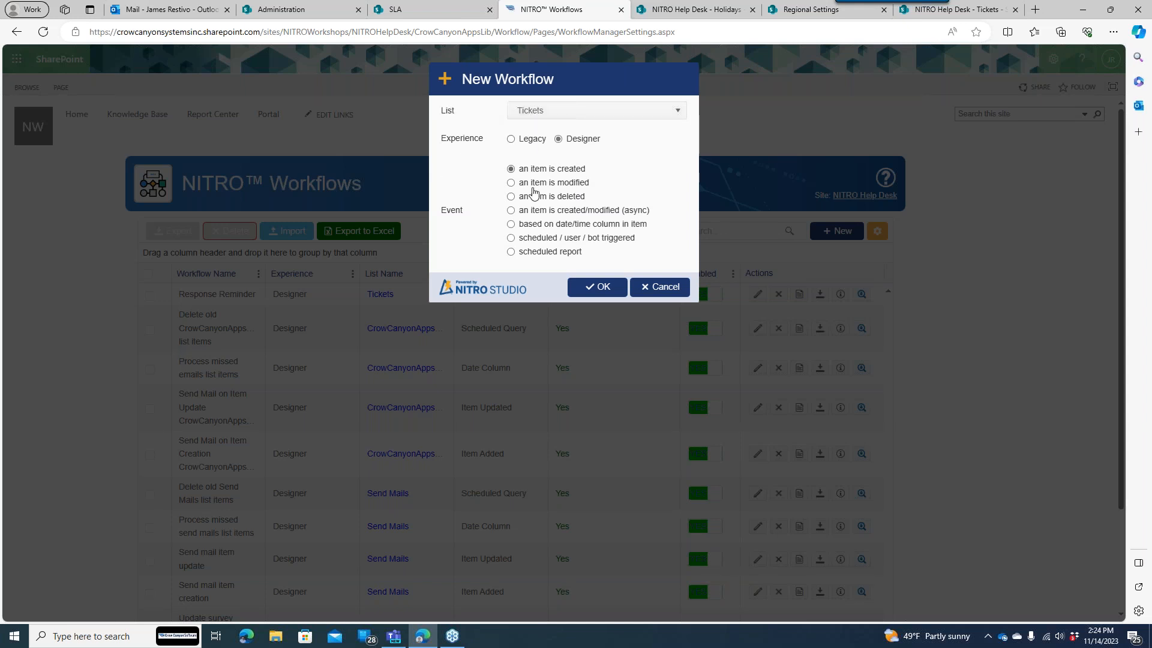
{"action": "left_click", "coordinate": [516, 238]}
{"action": "left_click", "coordinate": [595, 289]}
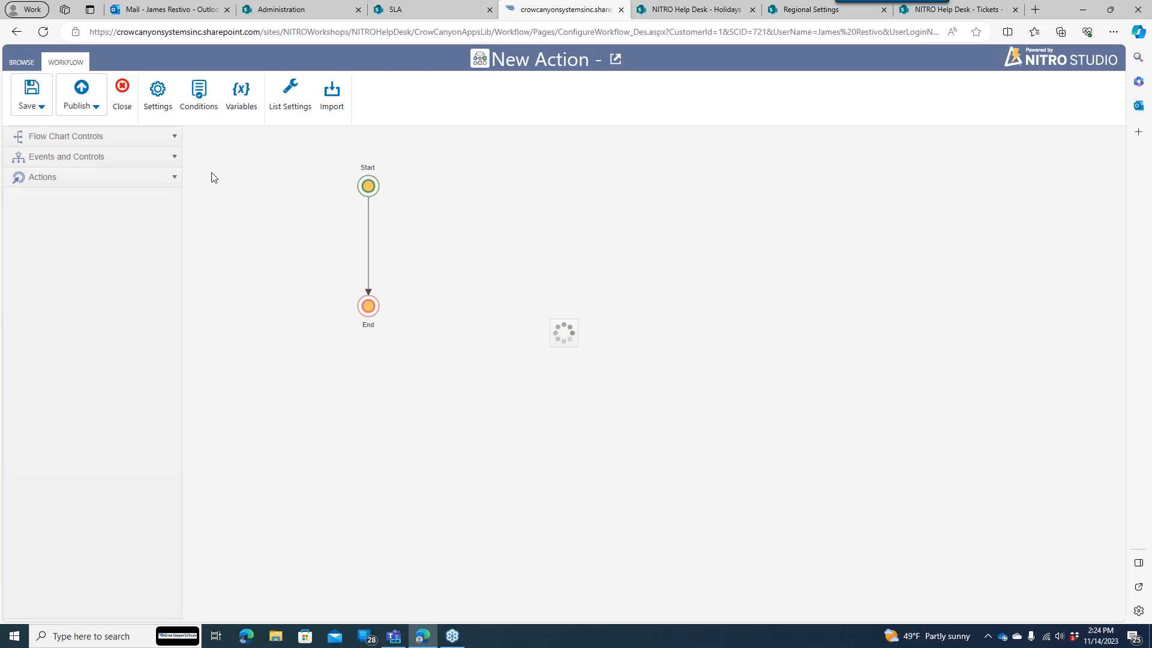
- Add a workflow variable named AssignedStaffManager and begin setting its default value
{"action": "left_click", "coordinate": [174, 177]}
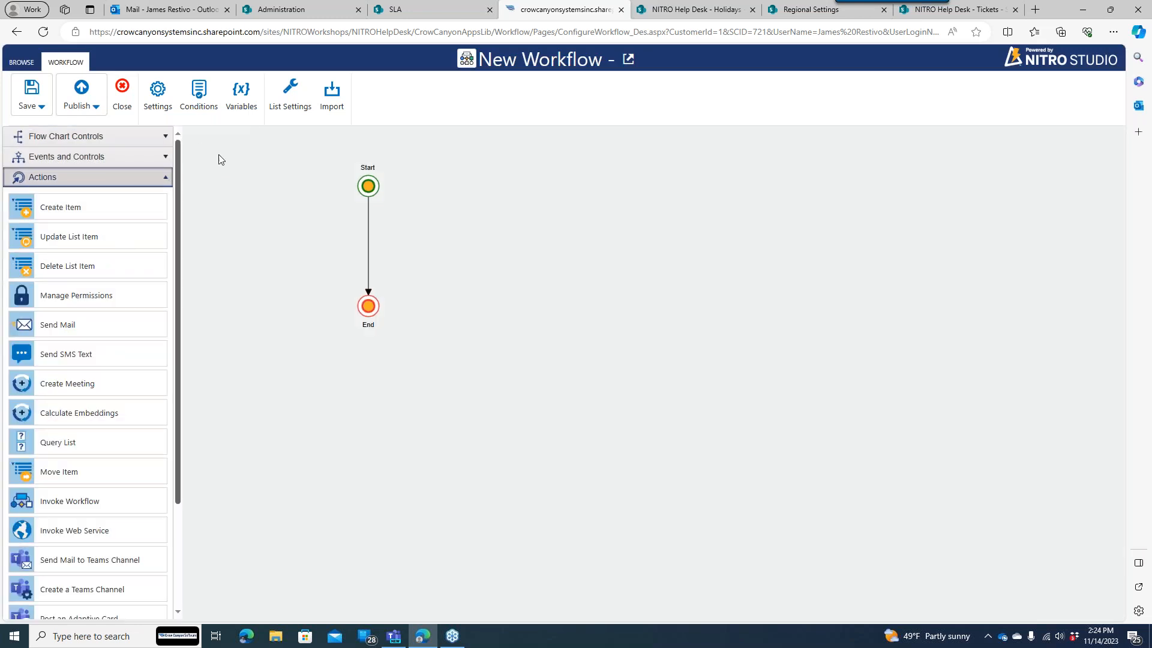
{"action": "left_click", "coordinate": [166, 180]}
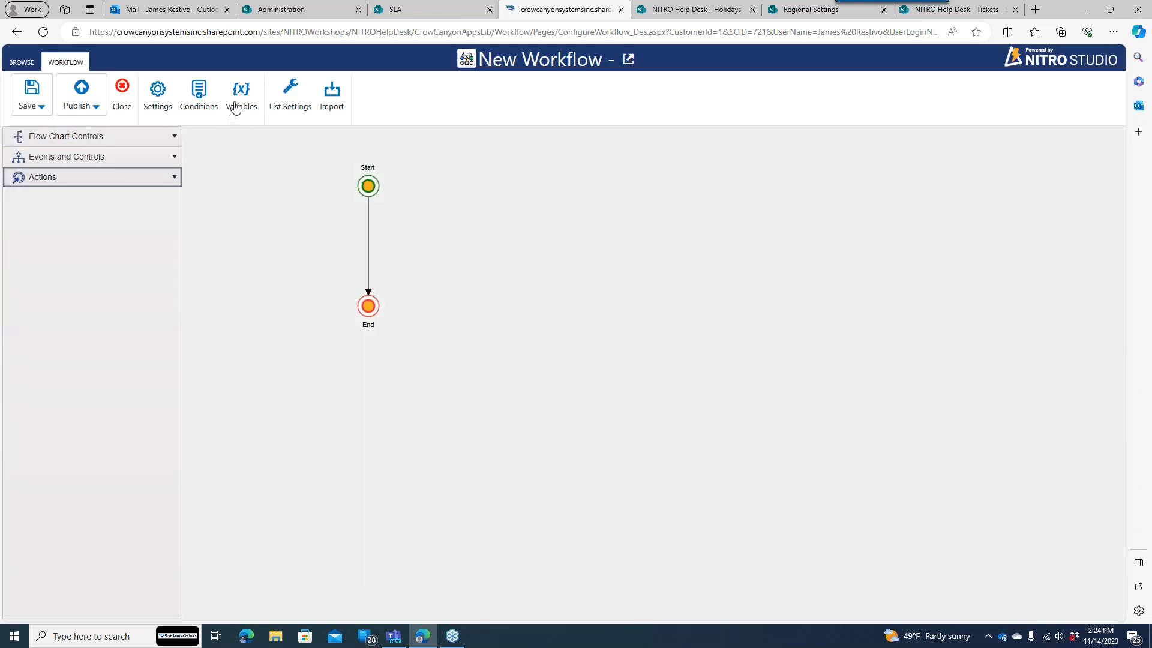
{"action": "left_click", "coordinate": [237, 106]}
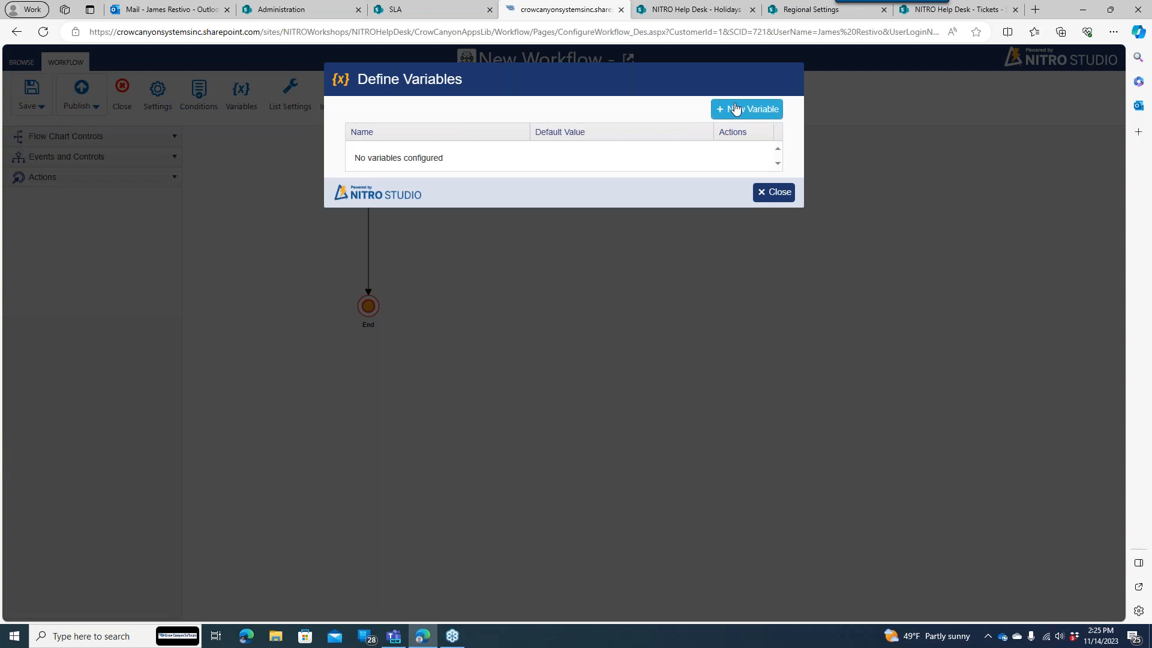
{"action": "left_click", "coordinate": [736, 109]}
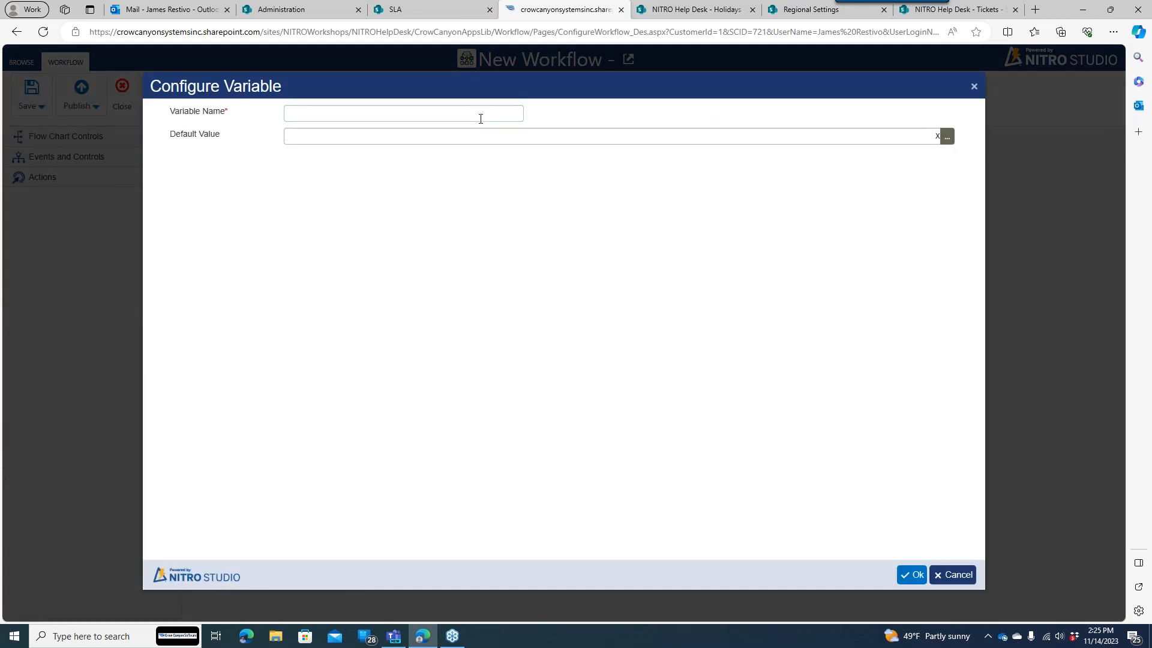
{"action": "left_click", "coordinate": [483, 114]}
{"action": "type", "text": "AssignedStaffManger"}
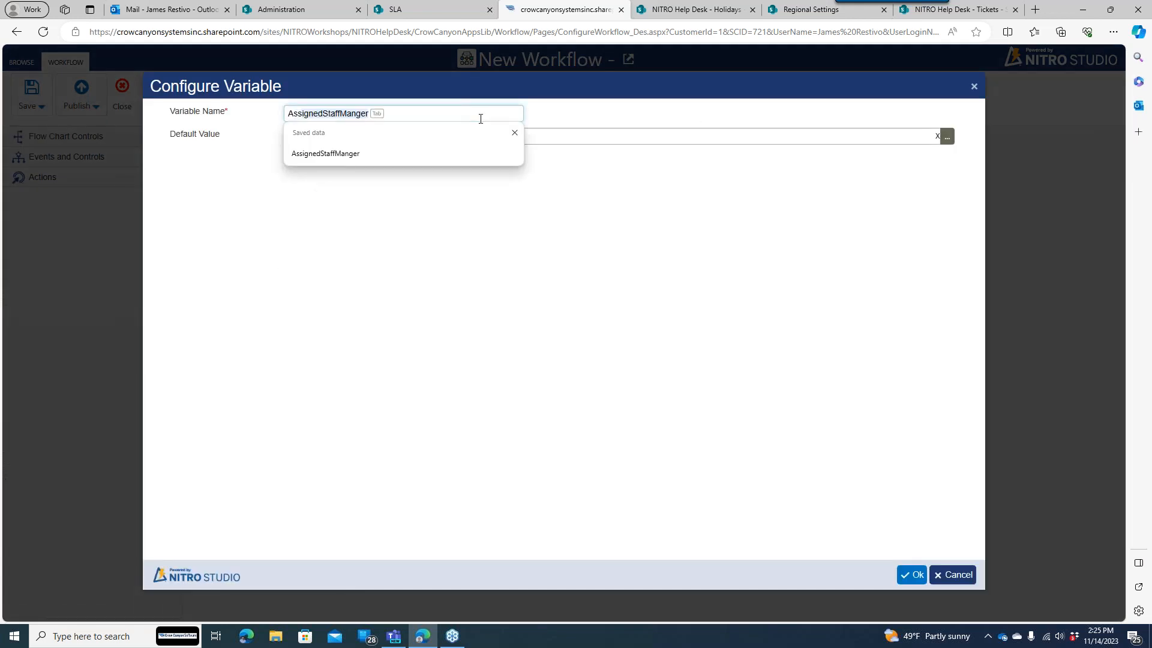
{"action": "key", "text": "Tab"}
{"action": "key", "text": "Tab"}
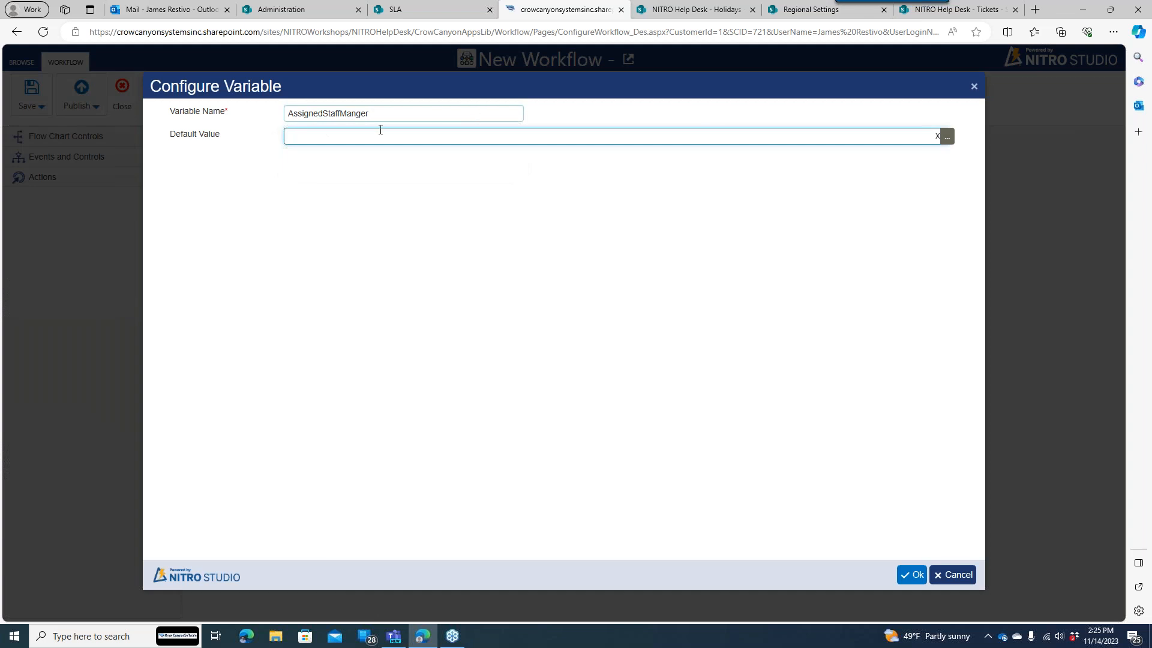
{"action": "left_click", "coordinate": [366, 114]}
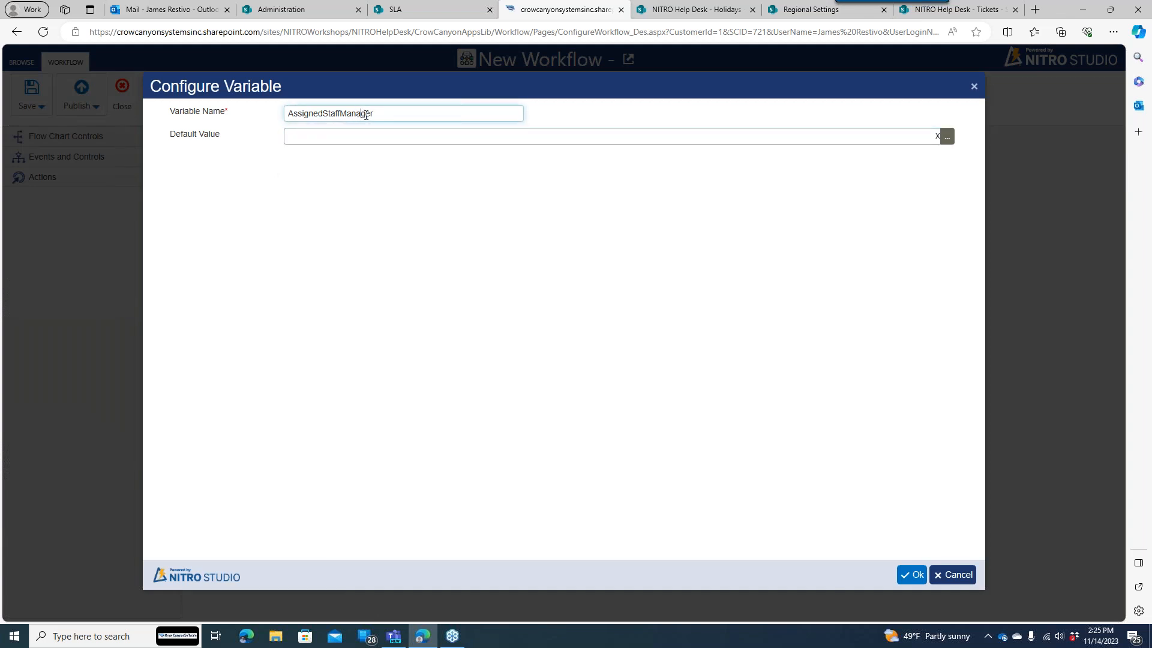
{"action": "left_click", "coordinate": [378, 138]}
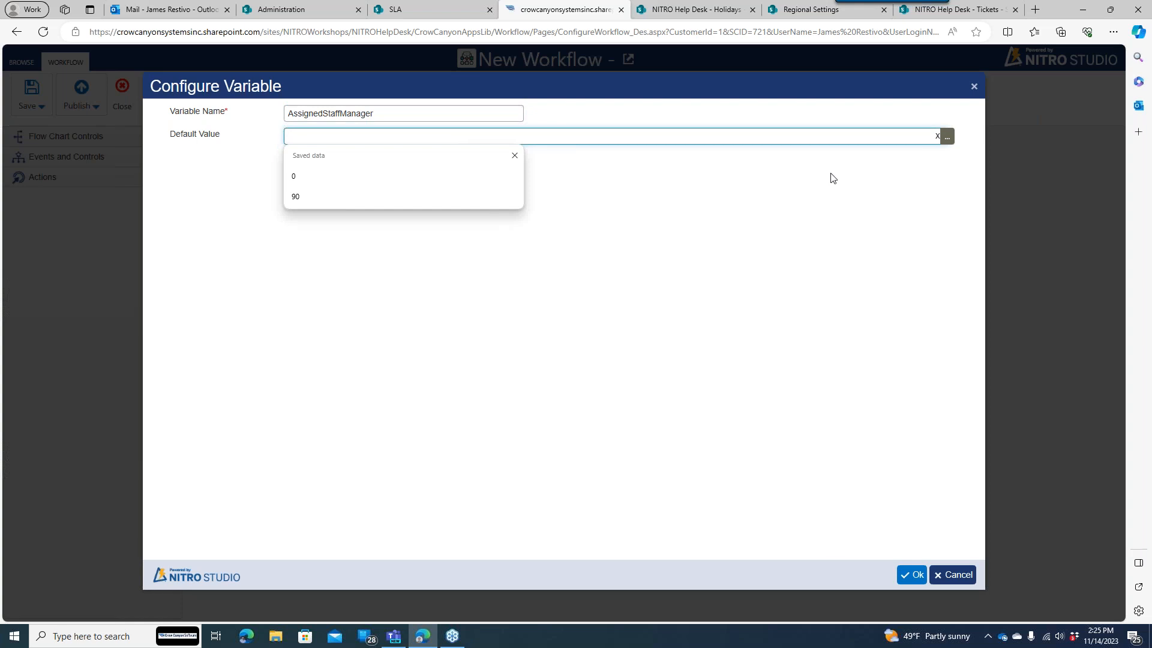
{"action": "left_click", "coordinate": [830, 174]}
- Build the default value as a Function expression using Get SP User Property
{"action": "left_click", "coordinate": [946, 138]}
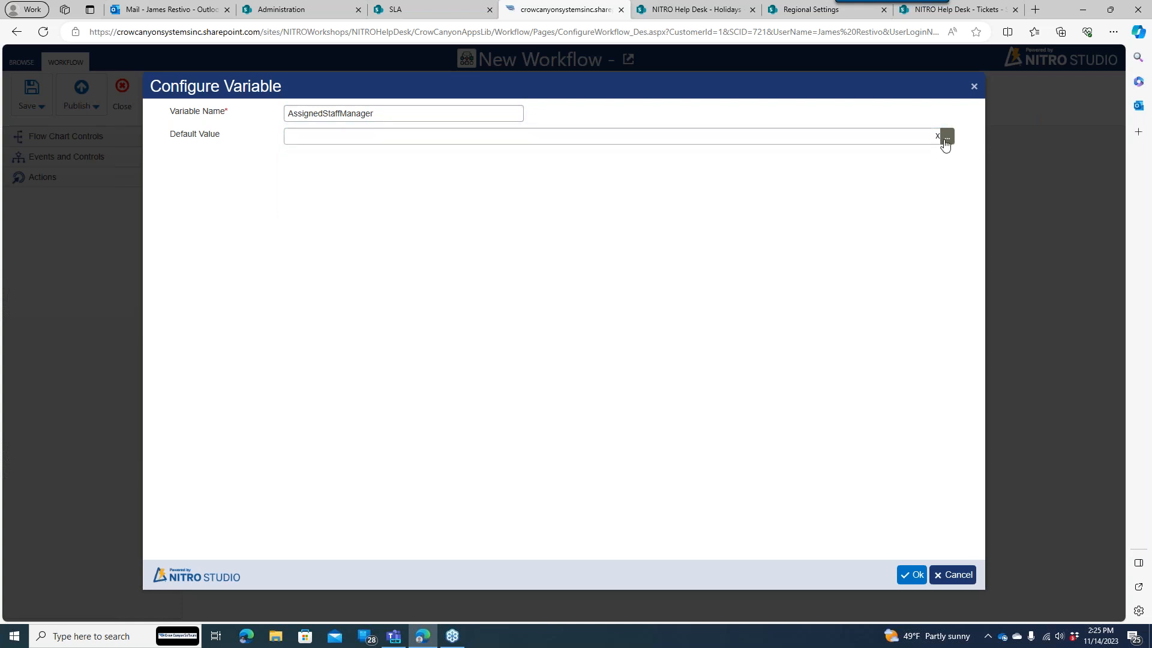
{"action": "left_click", "coordinate": [415, 178]}
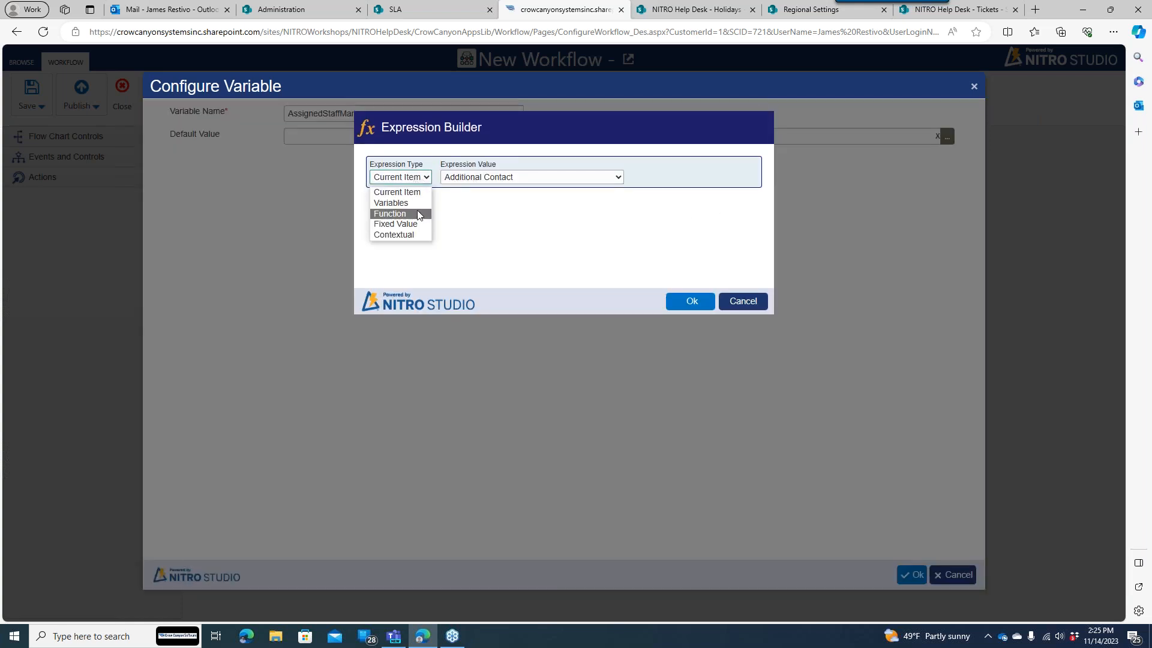
{"action": "left_click", "coordinate": [418, 215]}
{"action": "left_click", "coordinate": [516, 177]}
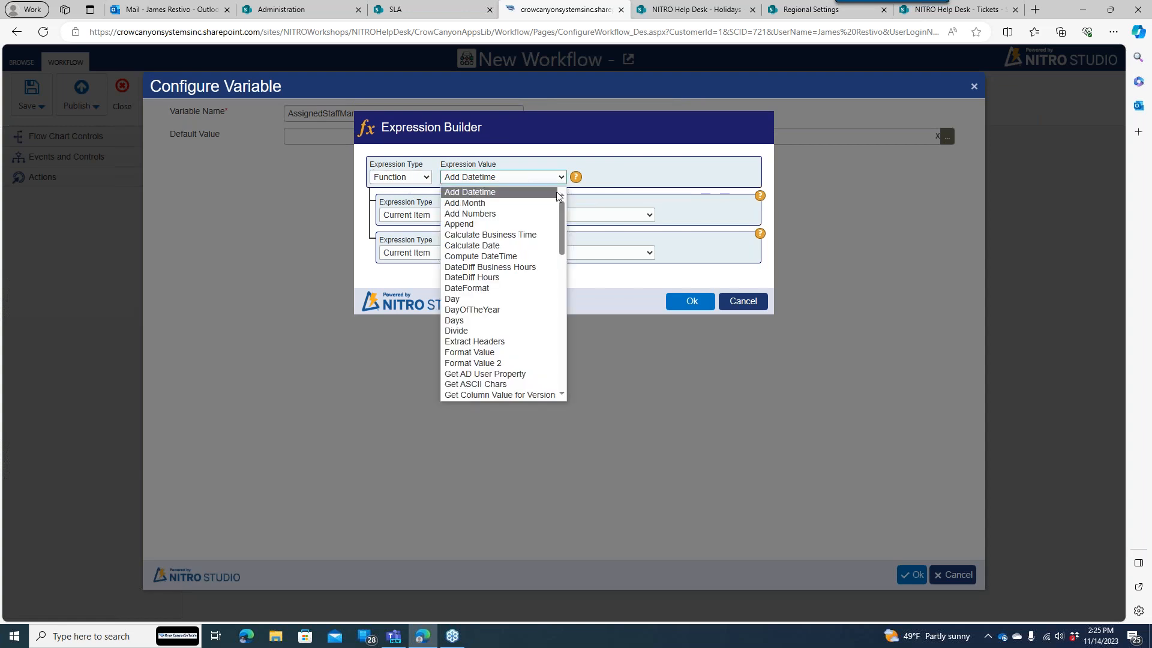
{"action": "left_click_drag", "start_coordinate": [562, 214], "coordinate": [562, 238]}
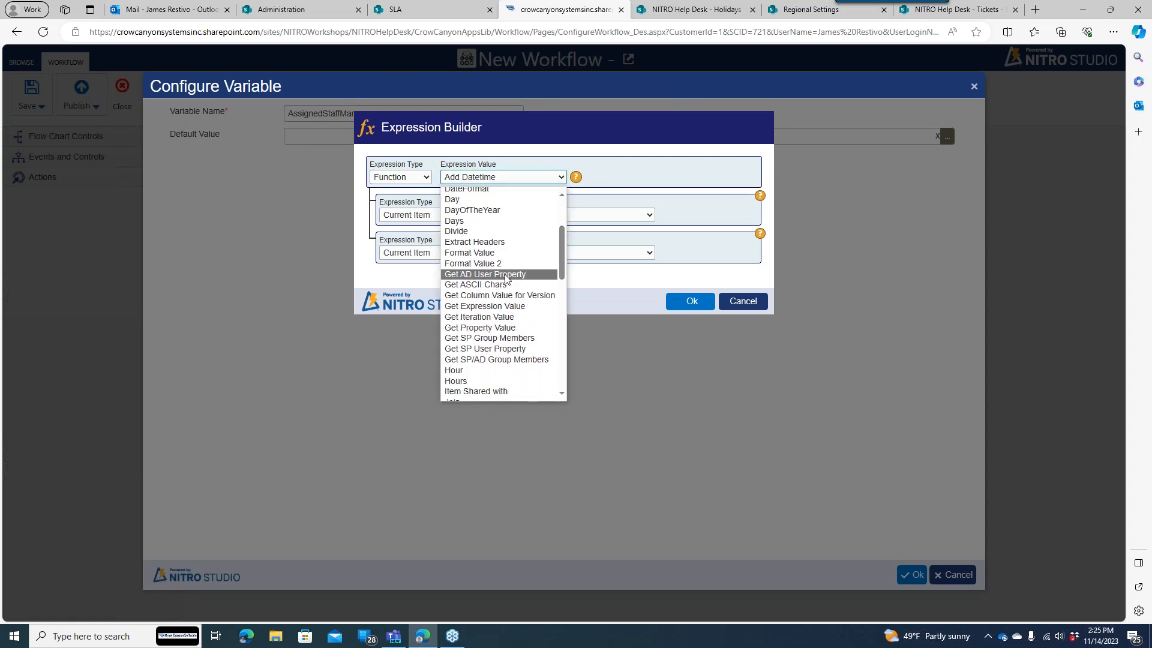
{"action": "left_click", "coordinate": [508, 349]}
{"action": "left_click", "coordinate": [486, 179]}
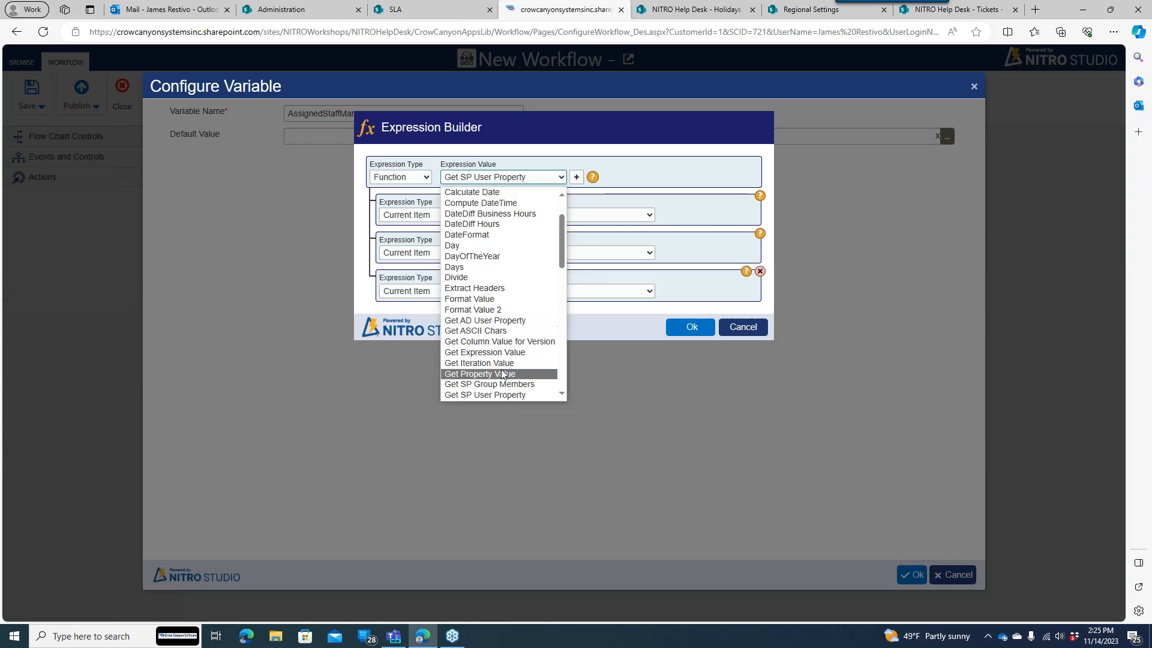
{"action": "left_click", "coordinate": [511, 399]}
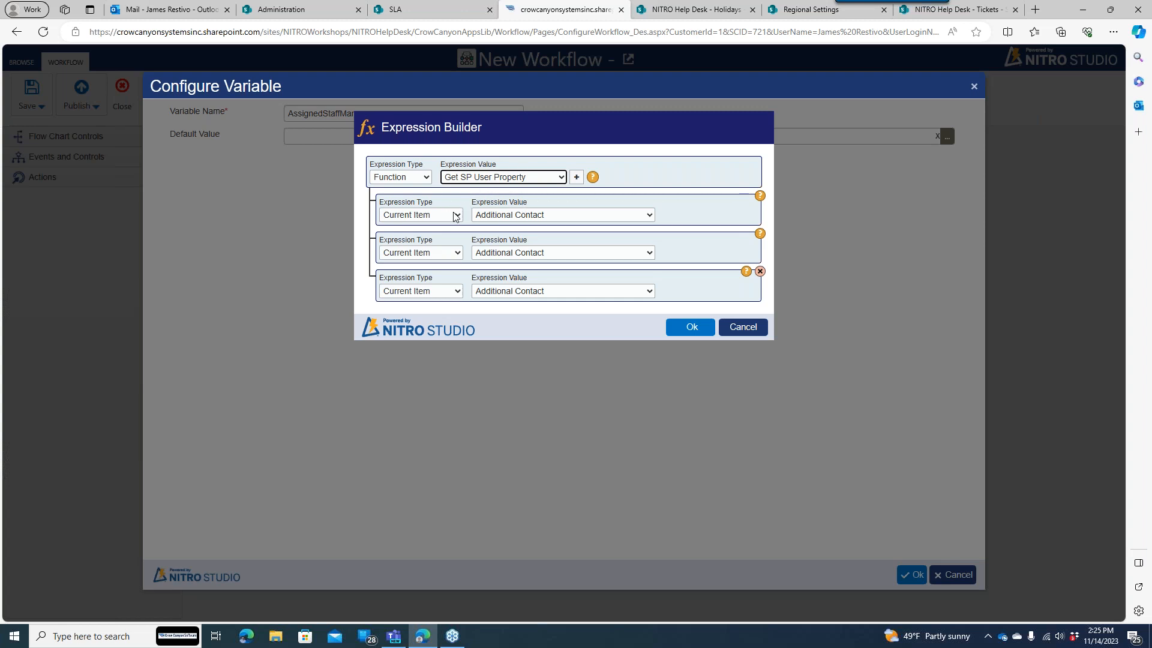
- Briefly try Get AD User Property, then settle back on Get SP User Property
{"action": "mouse_move", "coordinate": [594, 178]}
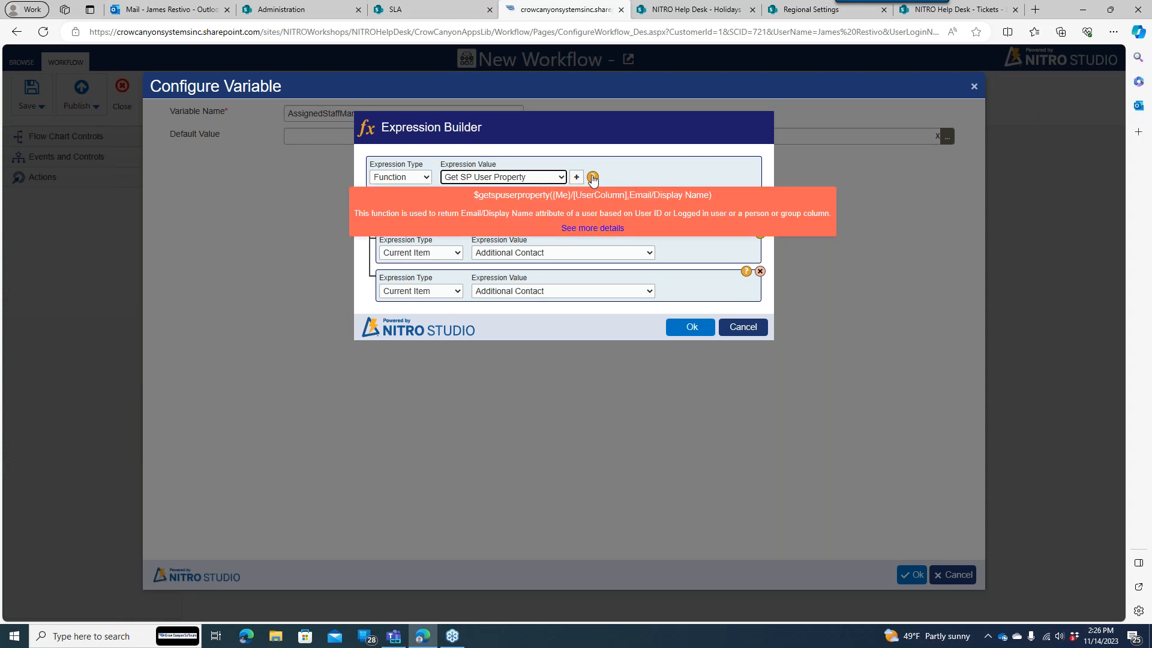
{"action": "left_click", "coordinate": [519, 178]}
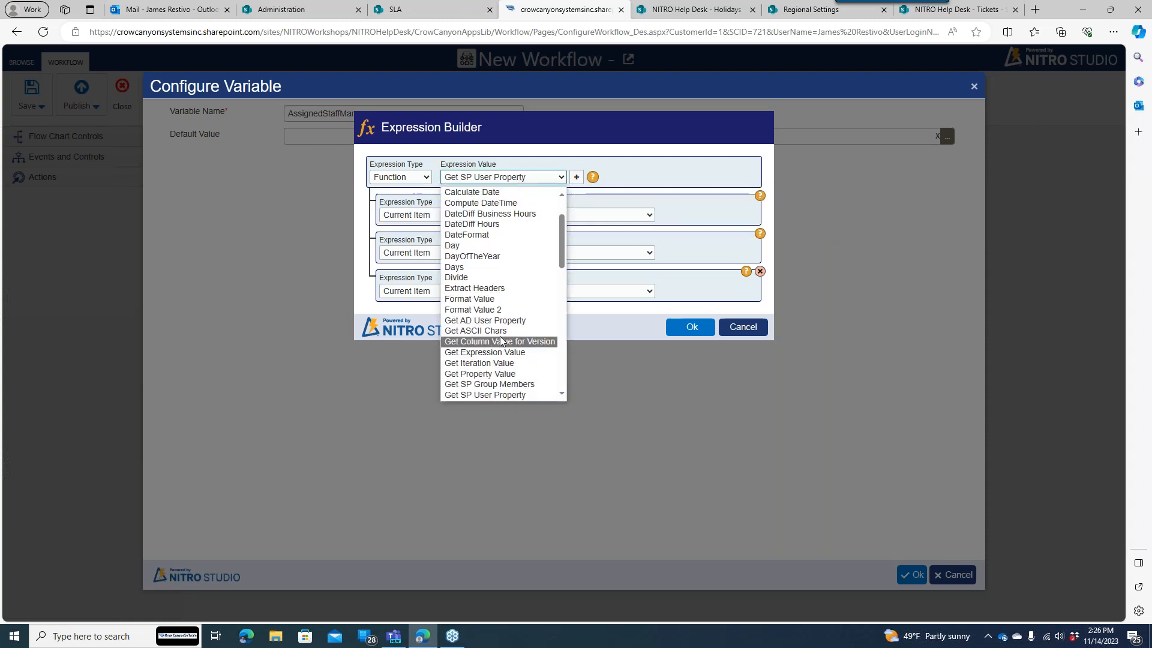
{"action": "left_click", "coordinate": [491, 320]}
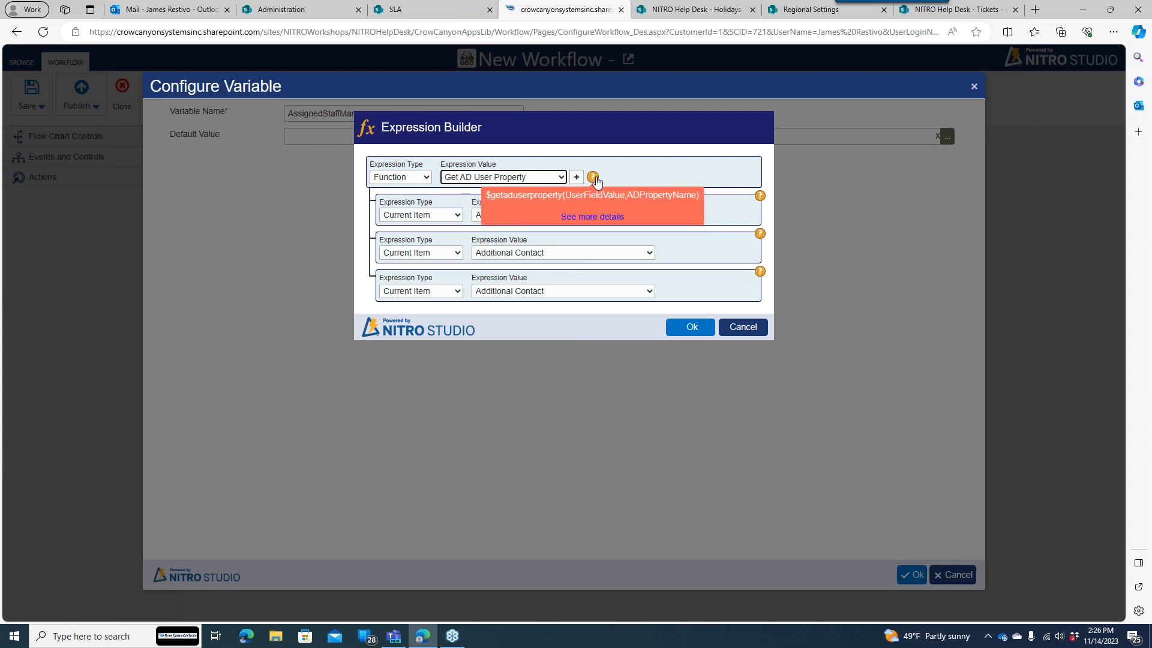
{"action": "left_click", "coordinate": [562, 178]}
{"action": "scroll", "coordinate": [515, 313], "scroll_direction": "down", "scroll_amount": 4}
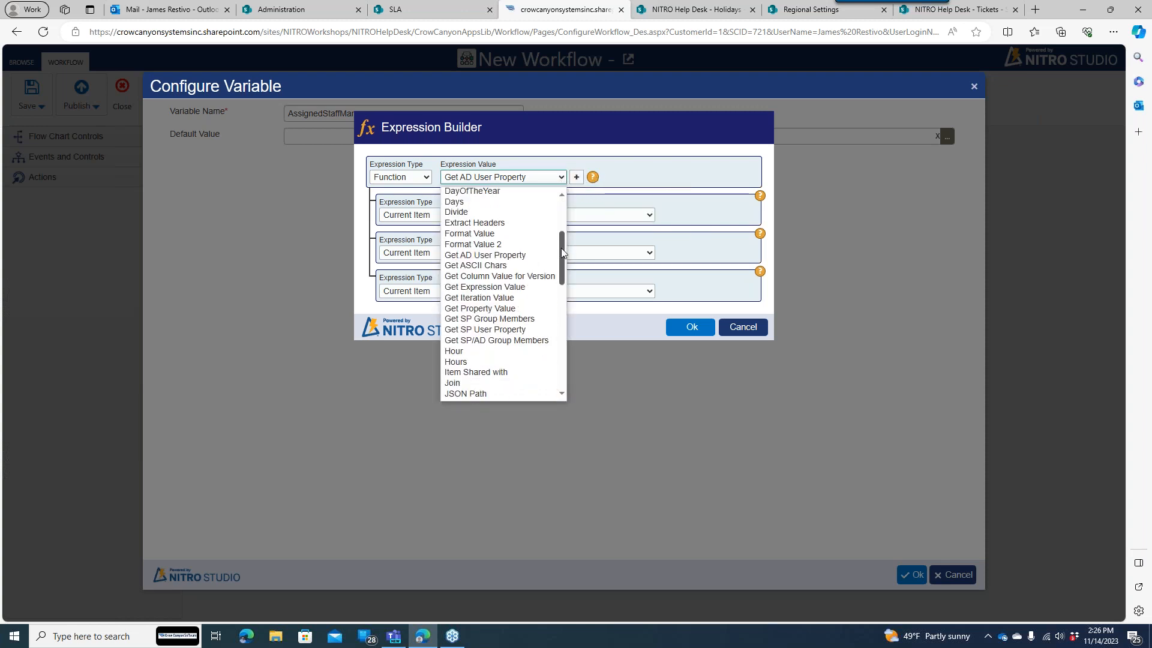
{"action": "left_click", "coordinate": [516, 324]}
{"action": "mouse_move", "coordinate": [592, 181]}
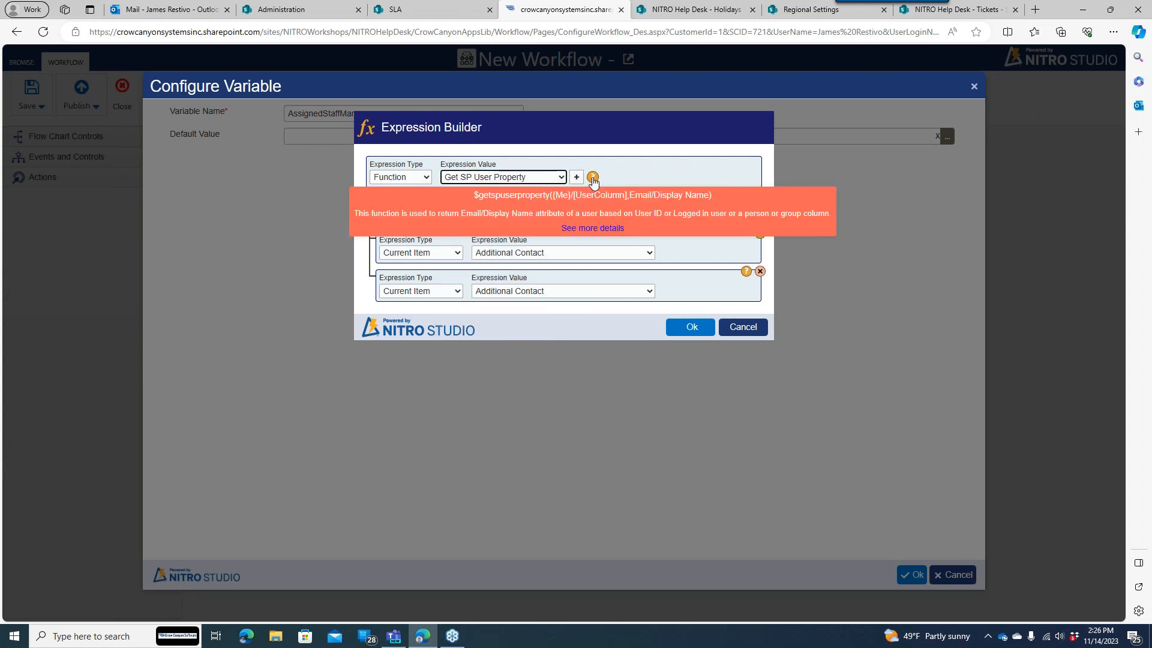
- Pass Assigned Staff and fixed value 'Manager' as arguments, drop row four, and save the variable
{"action": "left_click", "coordinate": [443, 215]}
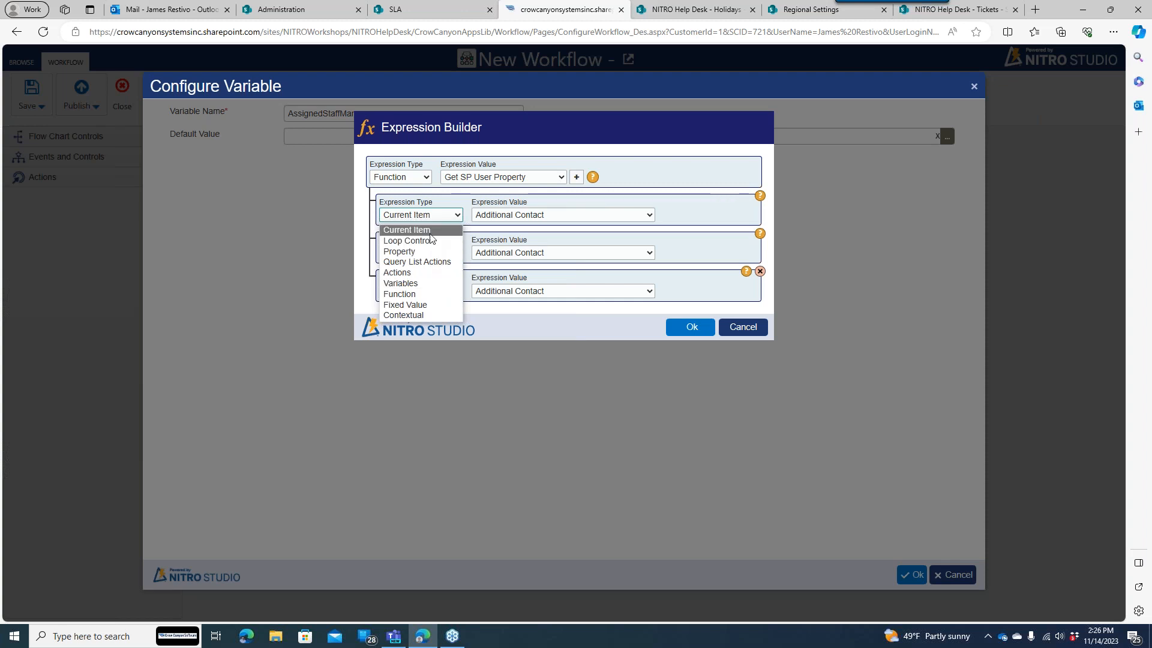
{"action": "left_click", "coordinate": [488, 218]}
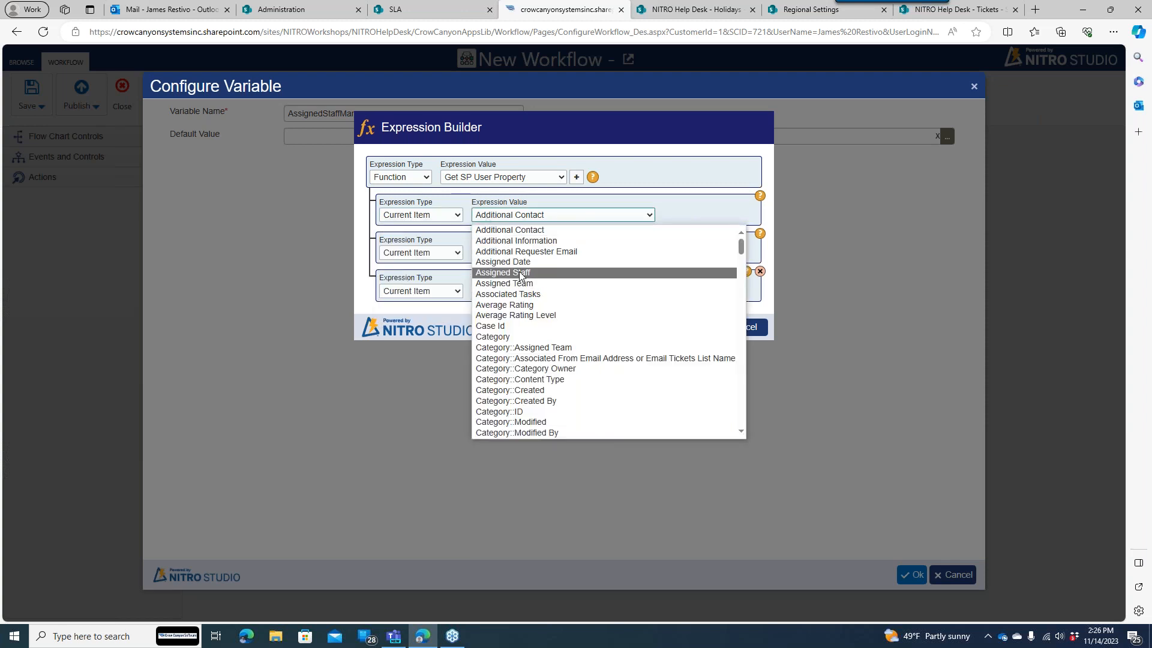
{"action": "left_click", "coordinate": [511, 271]}
{"action": "left_click", "coordinate": [453, 252]}
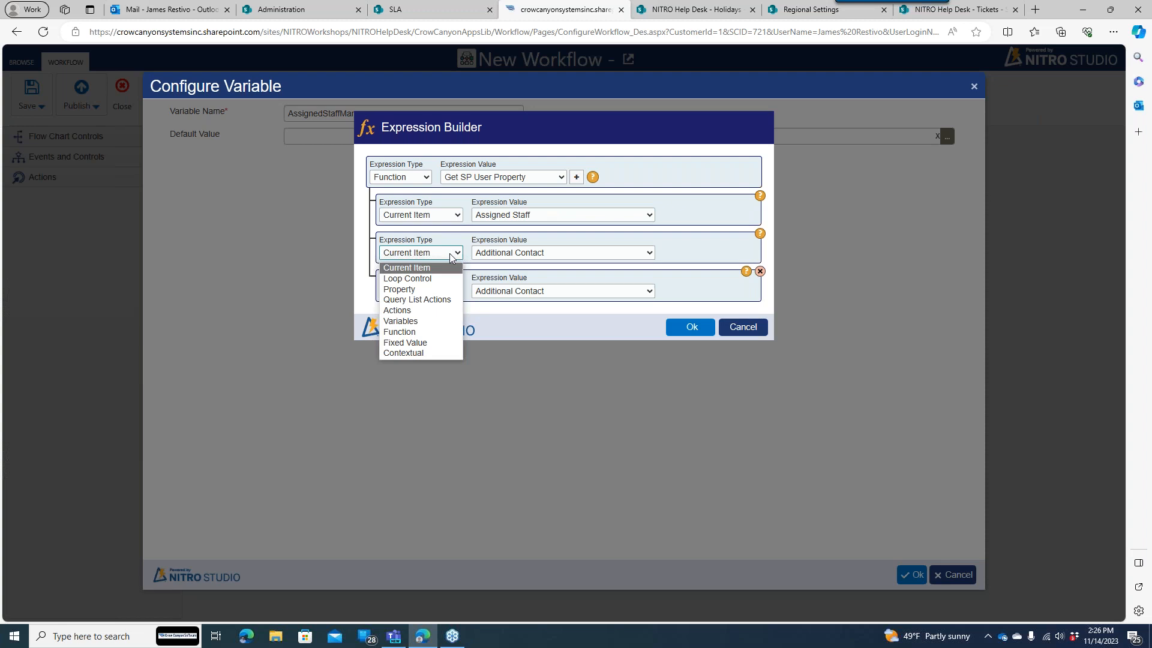
{"action": "left_click", "coordinate": [420, 343]}
{"action": "left_click", "coordinate": [517, 252]}
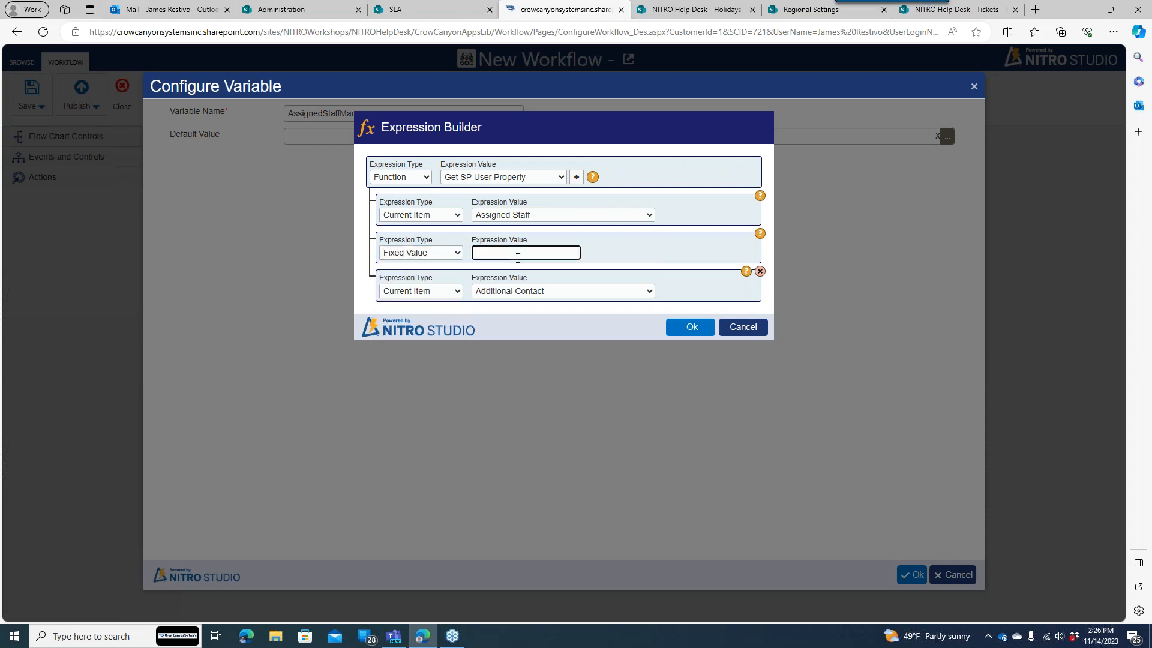
{"action": "type", "text": "Manager"}
{"action": "left_click", "coordinate": [760, 271]}
{"action": "left_click", "coordinate": [690, 302]}
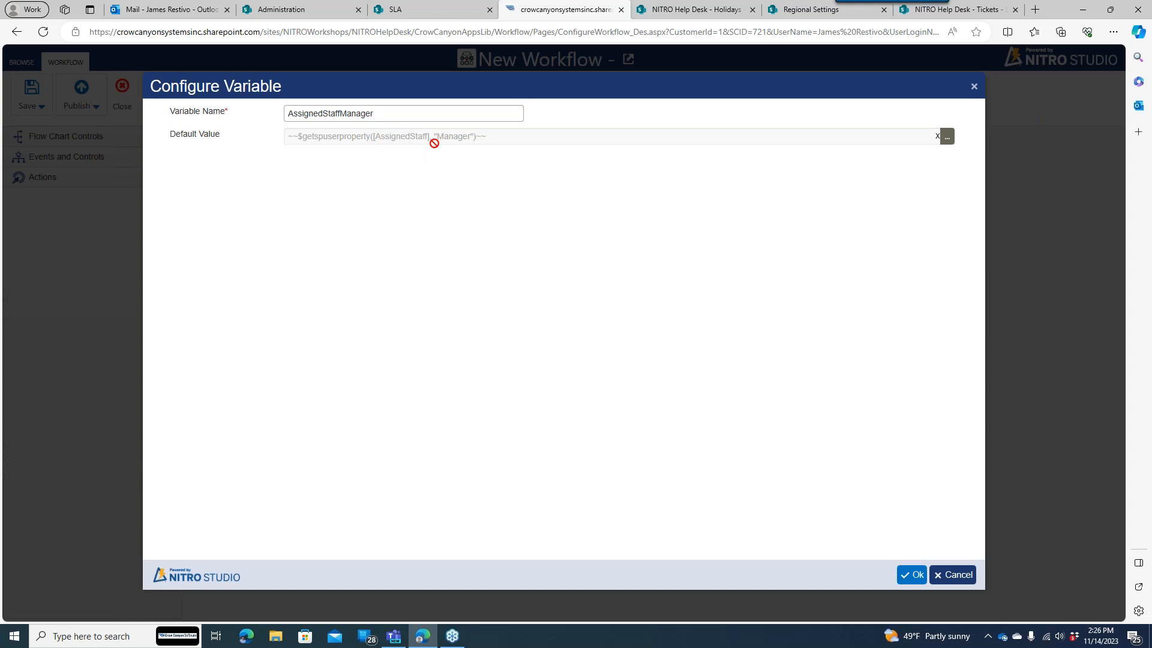
{"action": "left_click", "coordinate": [917, 575]}
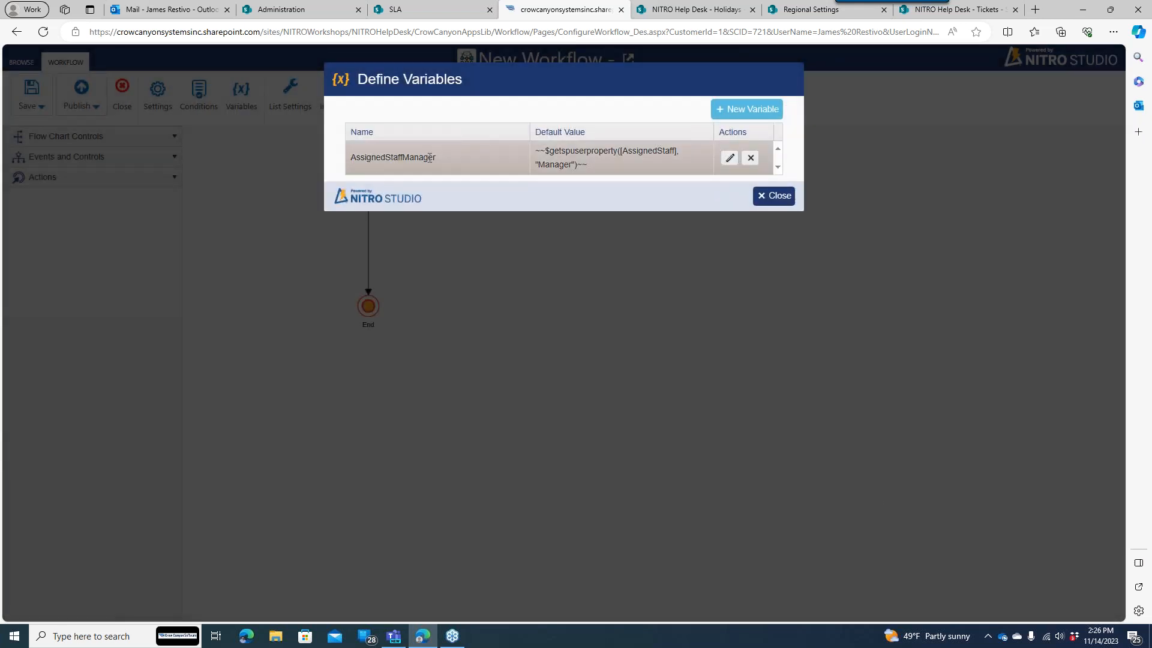
- Add a Send Mail action between Start and End and open its settings
{"action": "left_click", "coordinate": [776, 197]}
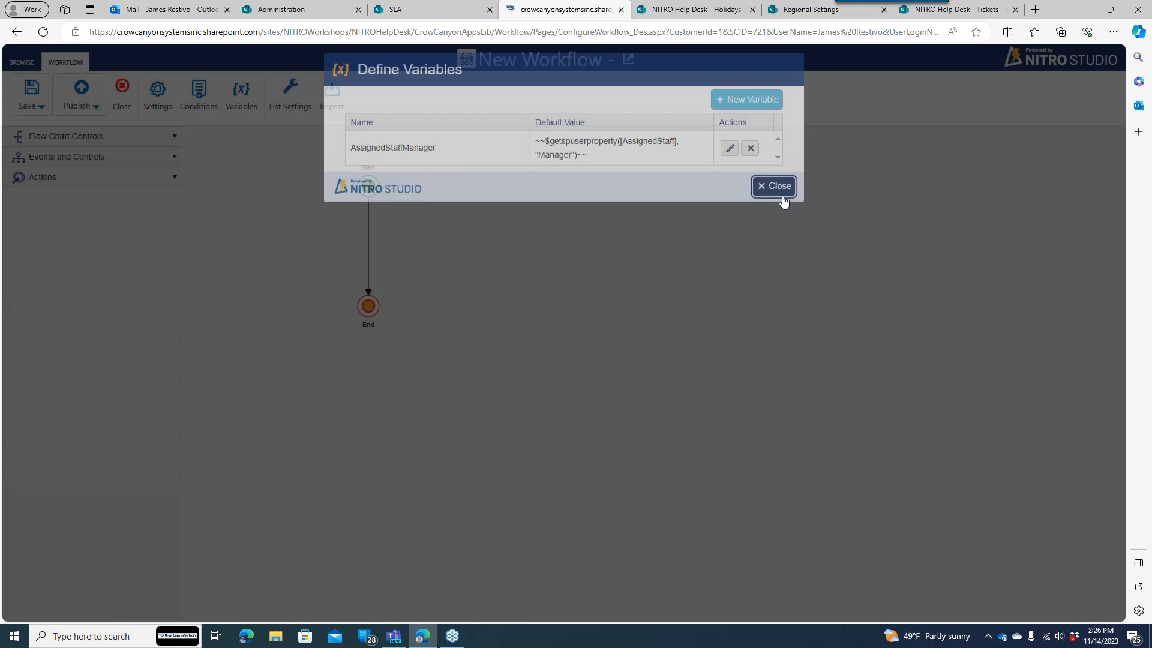
{"action": "left_click", "coordinate": [108, 180]}
{"action": "left_click_drag", "start_coordinate": [89, 327], "coordinate": [378, 242]}
{"action": "left_click", "coordinate": [440, 232]}
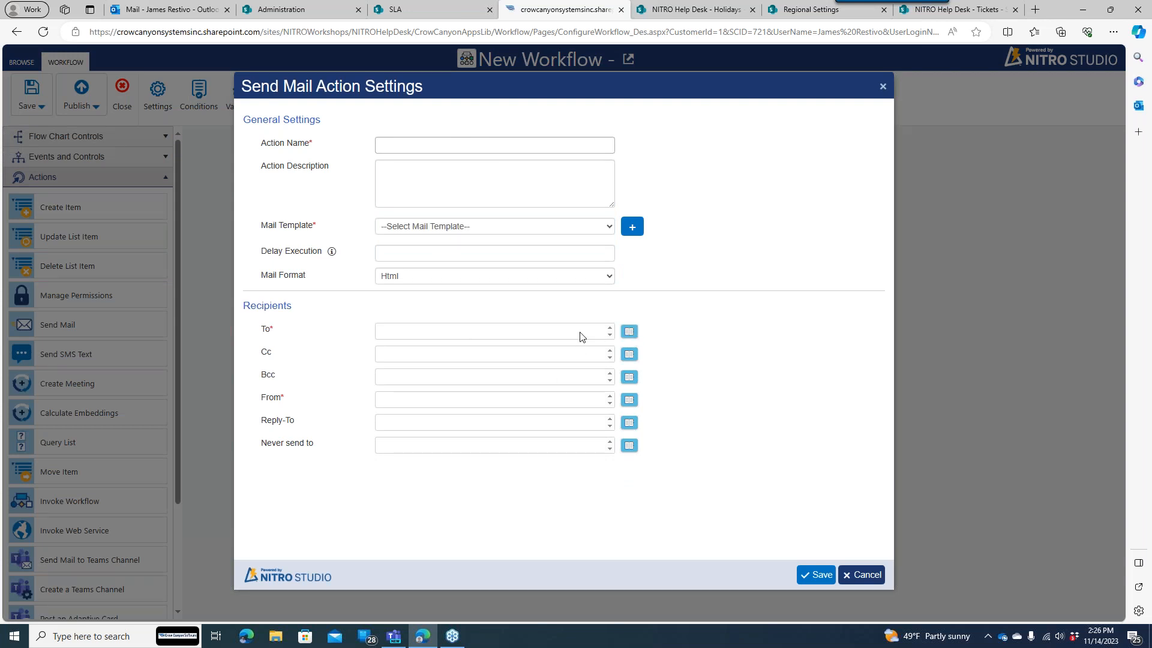
- Address the mail's To field to the AssignedStaffManager##value placeholder
{"action": "left_click", "coordinate": [629, 331]}
{"action": "left_click", "coordinate": [526, 366]}
{"action": "type", "text": "As"}
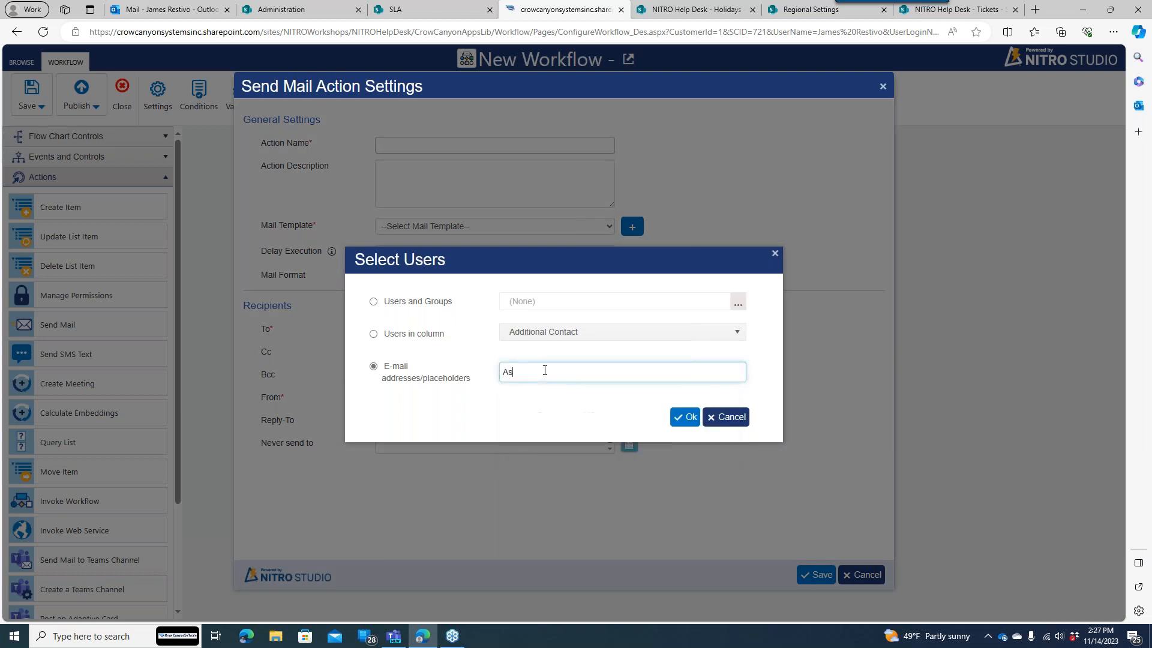
{"action": "type", "text": "singedStaffManager##value"}
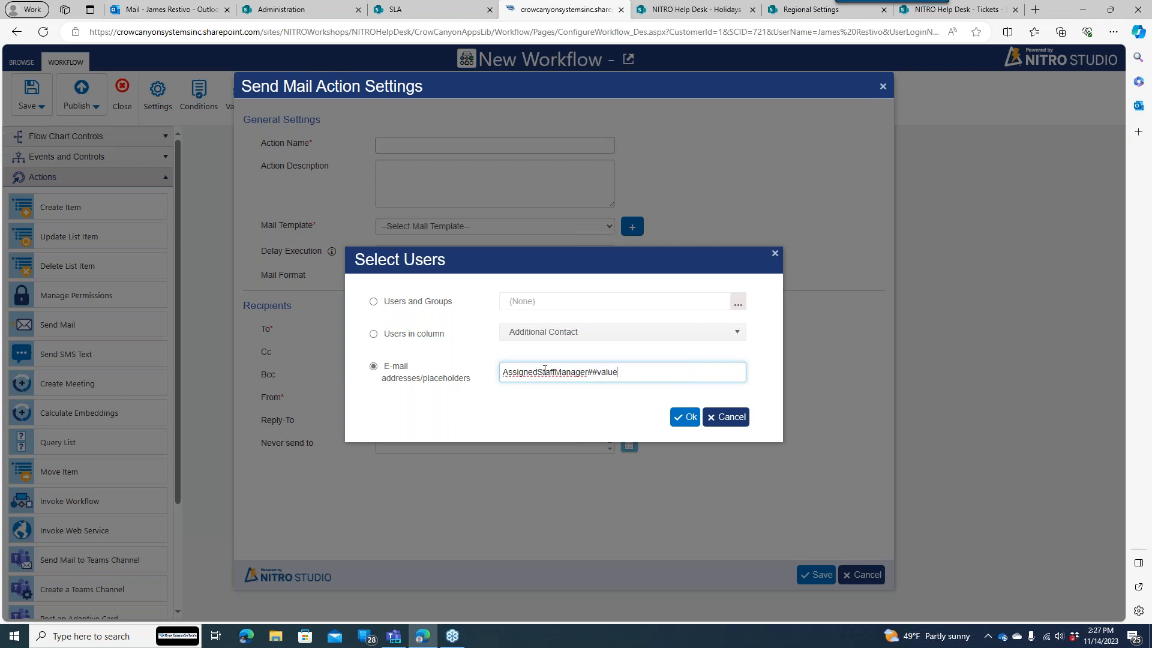
{"action": "left_click", "coordinate": [684, 416]}
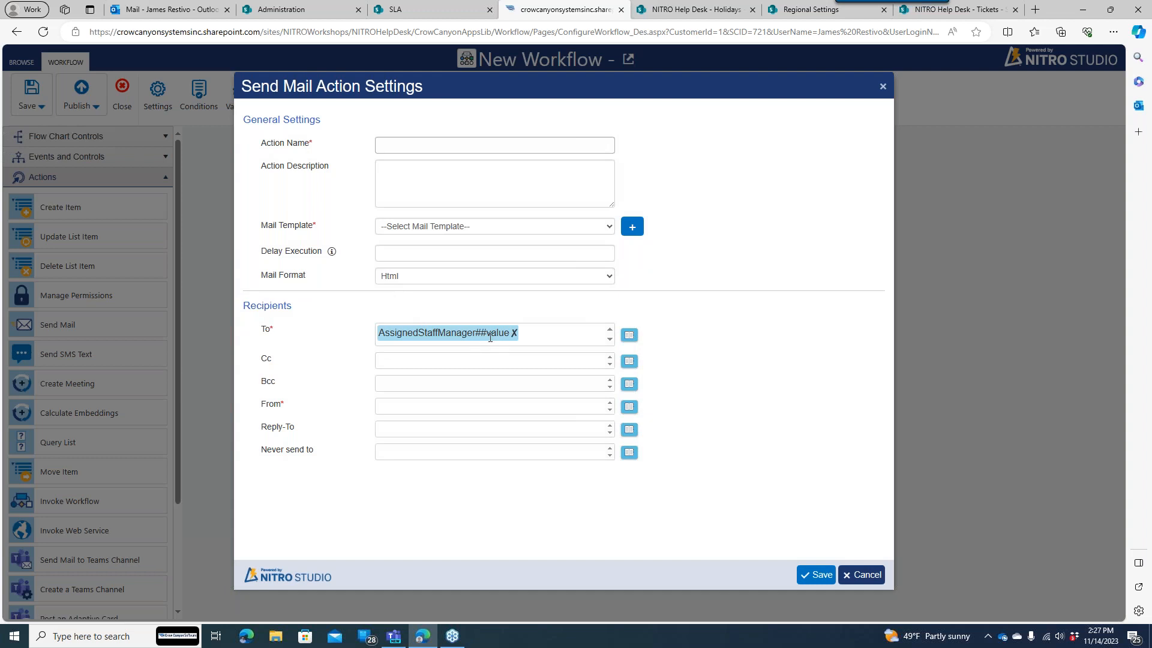
- Copy the Assigned Staff column on Cc and start naming the mail action
{"action": "left_click", "coordinate": [627, 361]}
{"action": "left_click", "coordinate": [453, 338]}
{"action": "left_click", "coordinate": [524, 332]}
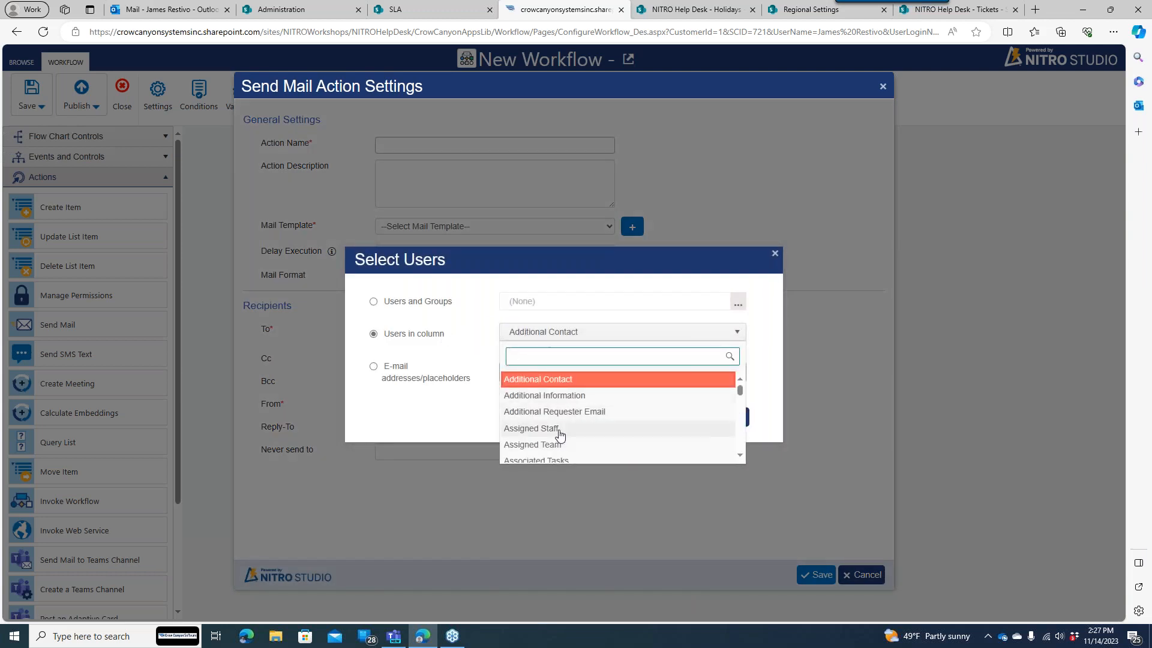
{"action": "left_click", "coordinate": [560, 431]}
{"action": "left_click", "coordinate": [683, 415]}
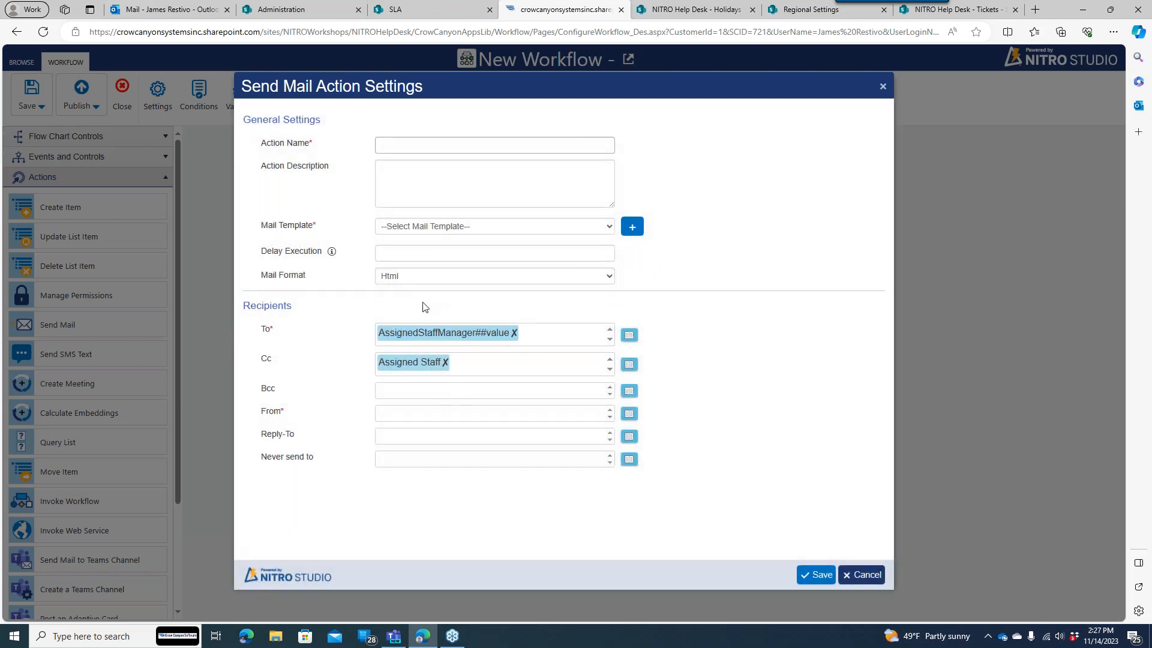
{"action": "left_click", "coordinate": [403, 149]}
- Name the mail action Escalate to Manager and use the Escalate to Manager mail template
{"action": "type", "text": "Ex"}
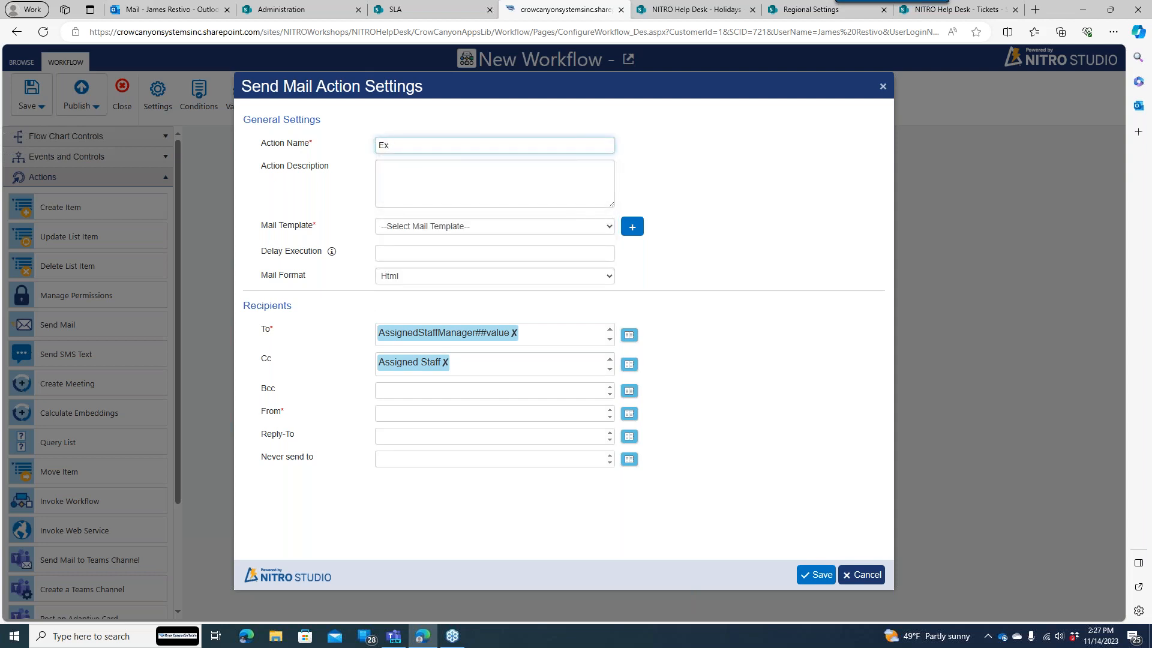
{"action": "key", "text": "BackSpace"}
{"action": "type", "text": "s"}
{"action": "key", "text": "Tab"}
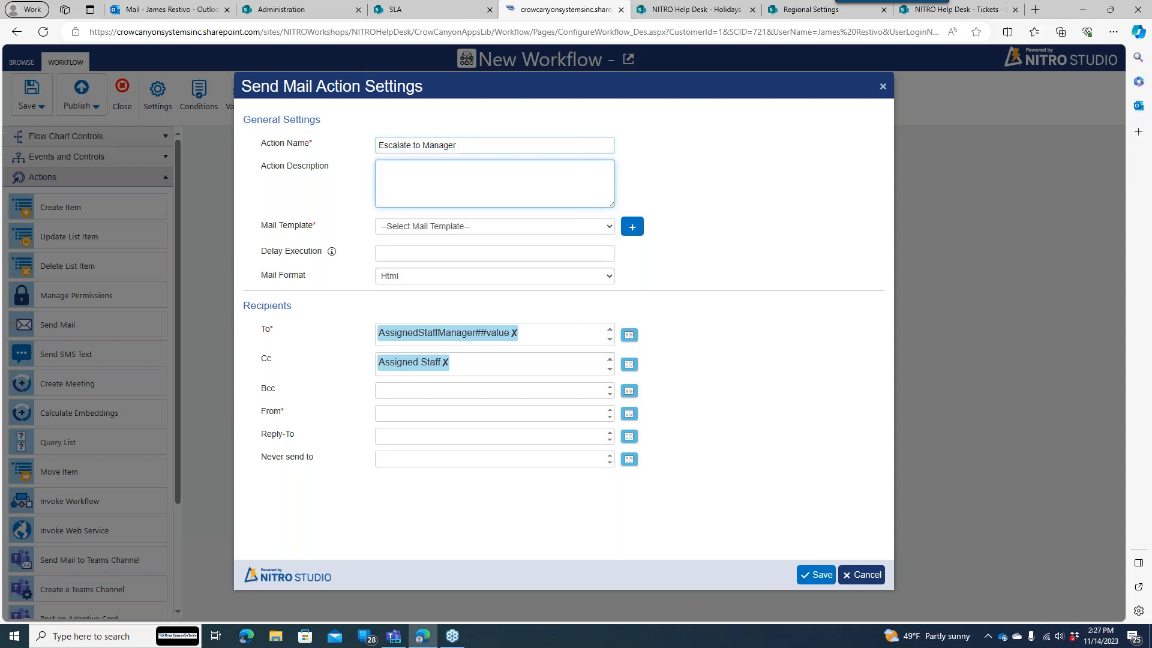
{"action": "left_click", "coordinate": [459, 225]}
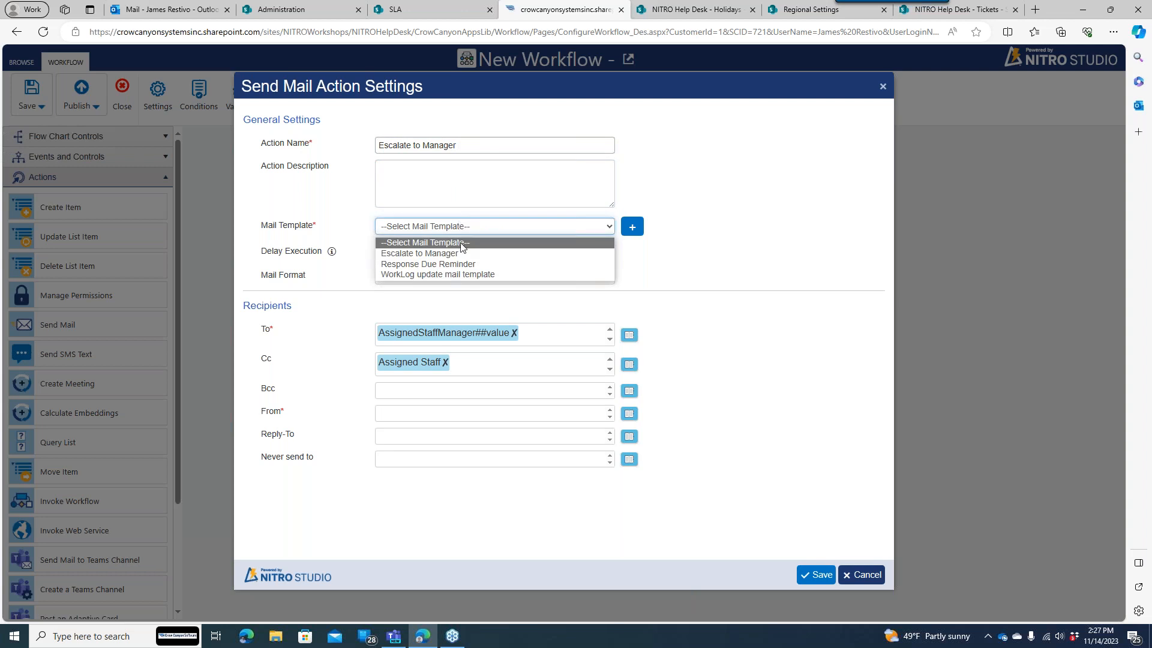
{"action": "left_click", "coordinate": [462, 248]}
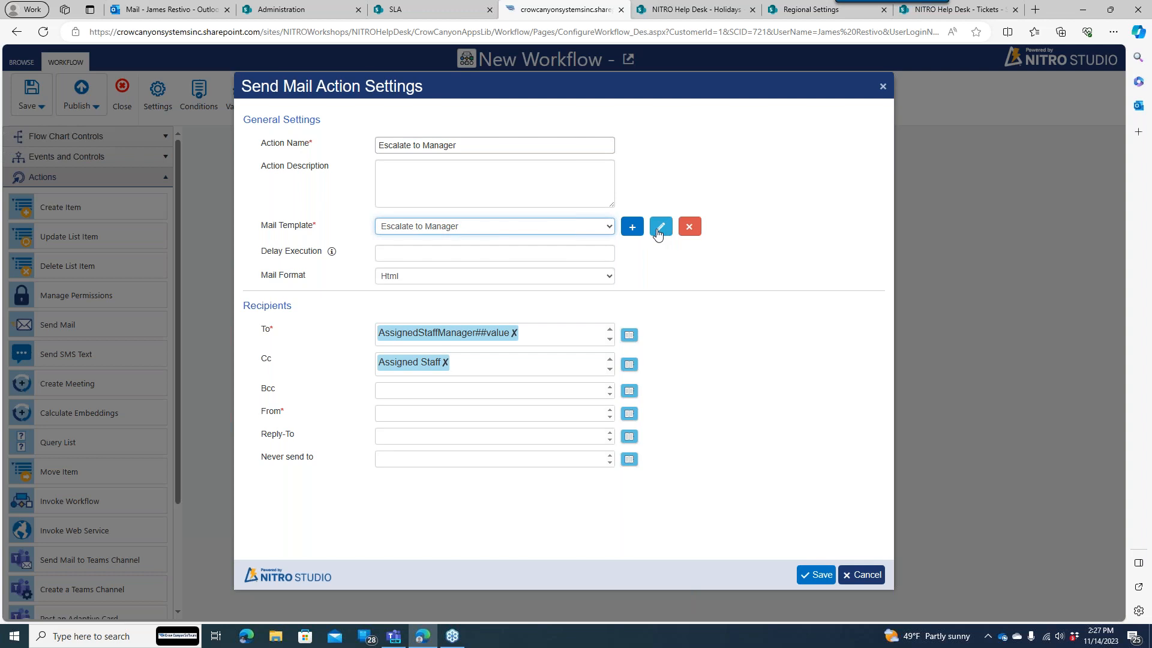
{"action": "left_click", "coordinate": [660, 227]}
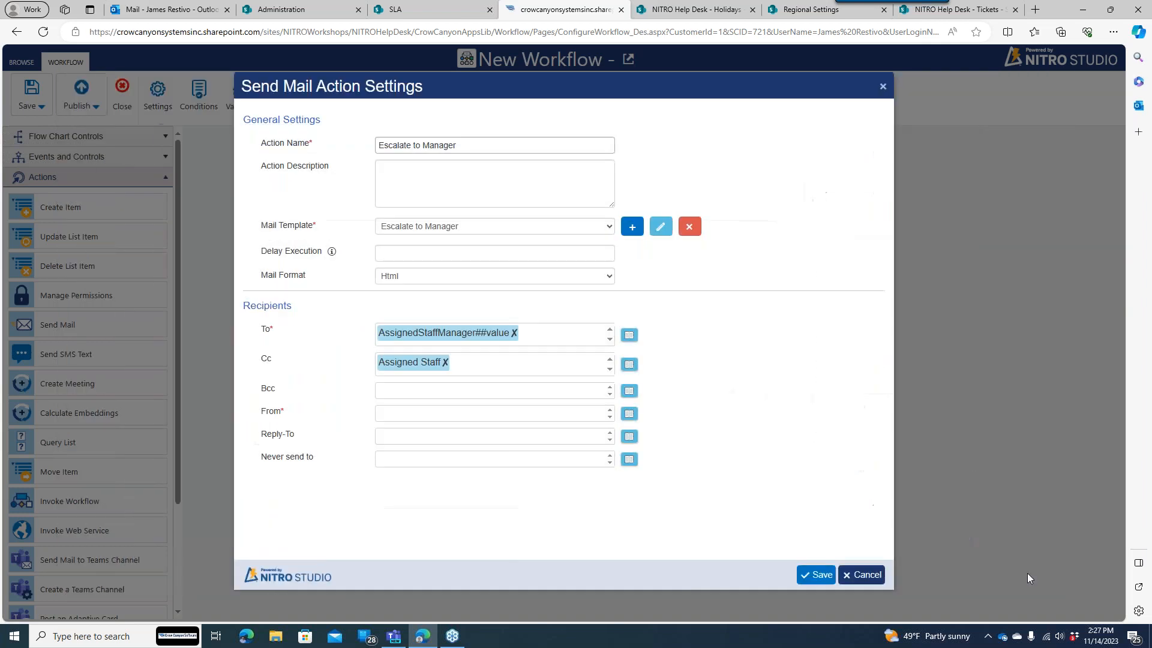
{"action": "left_click", "coordinate": [1038, 575]}
- Set the sender to the SharePoint no-reply address and save the mail action settings
{"action": "left_click", "coordinate": [629, 413]}
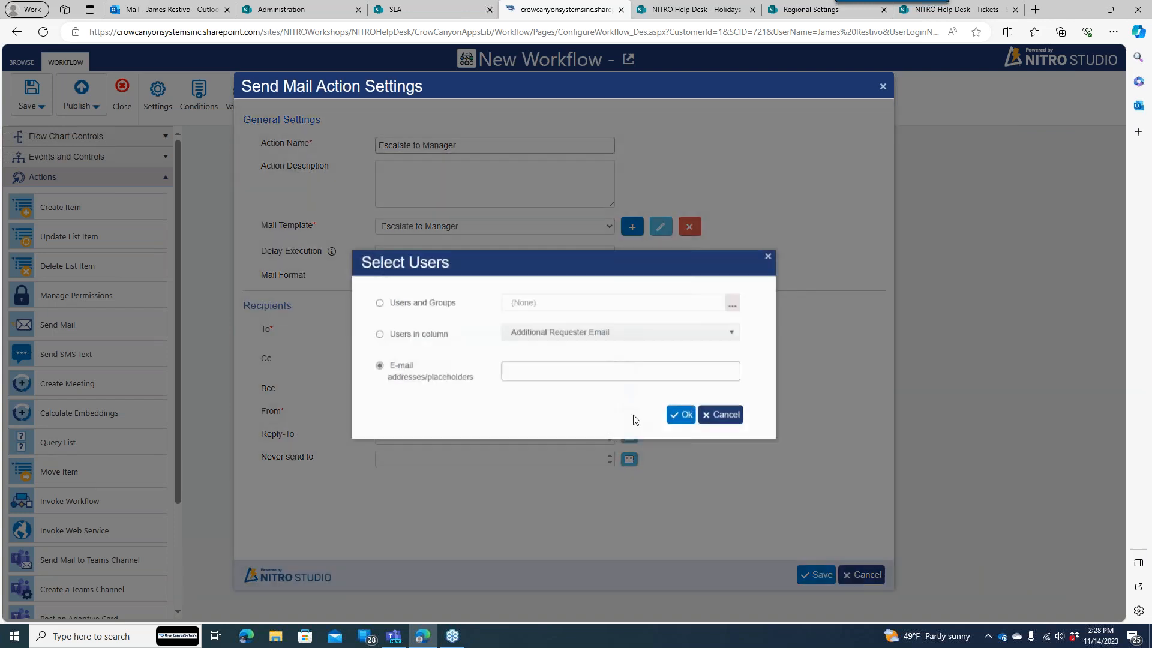
{"action": "left_click", "coordinate": [557, 369]}
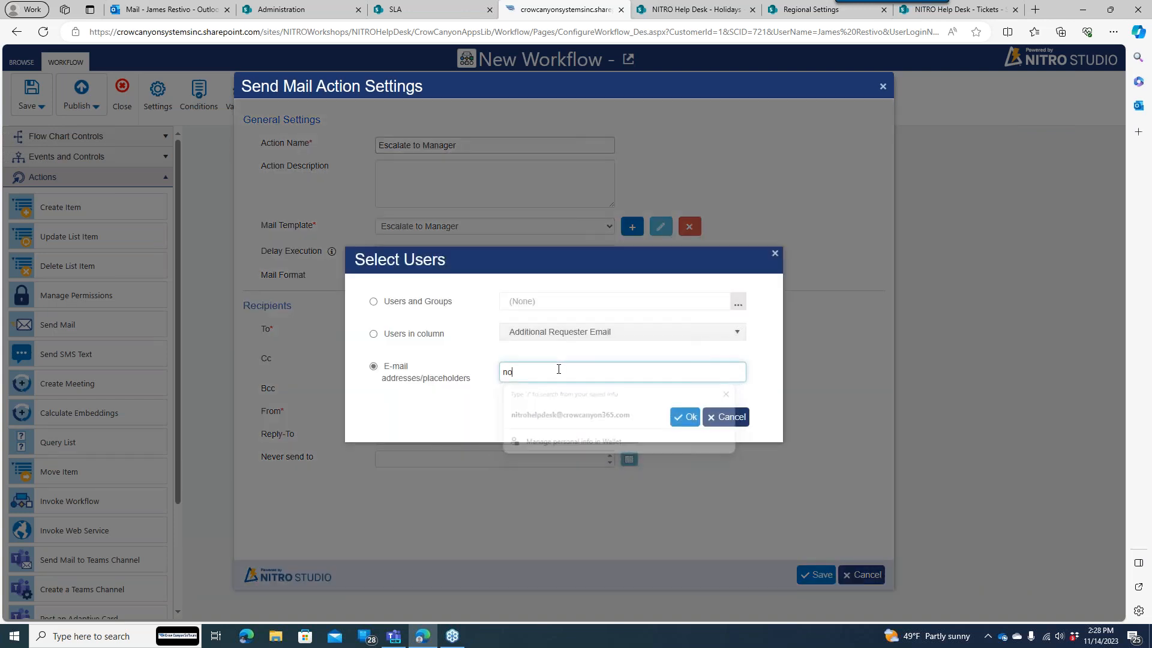
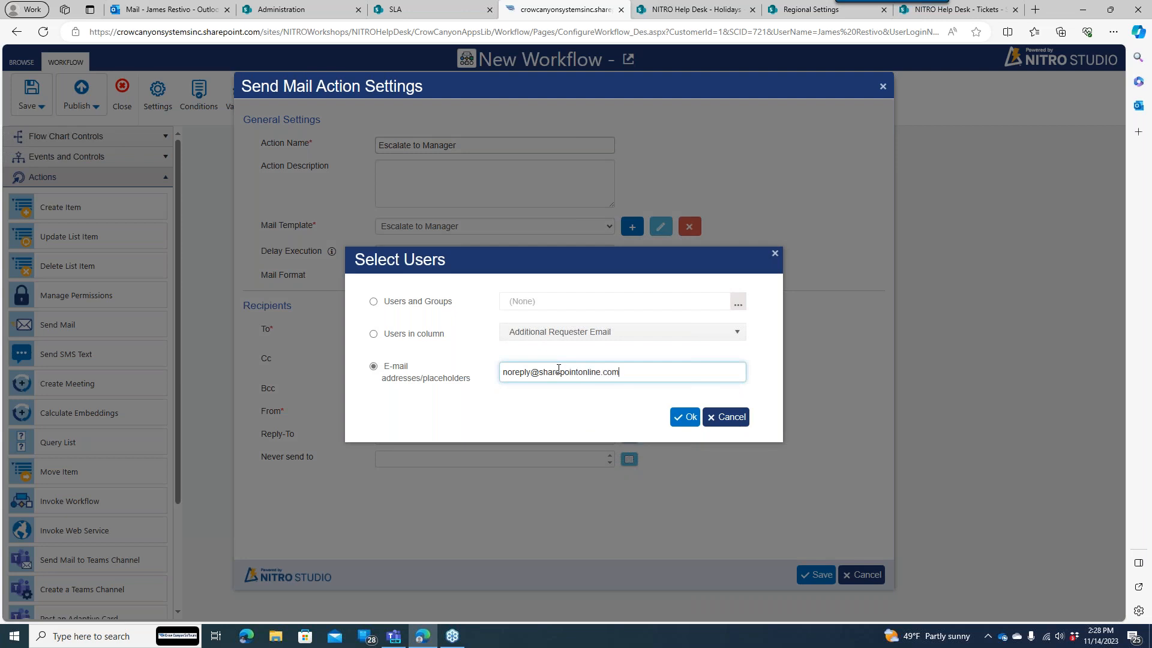
{"action": "left_click", "coordinate": [685, 417]}
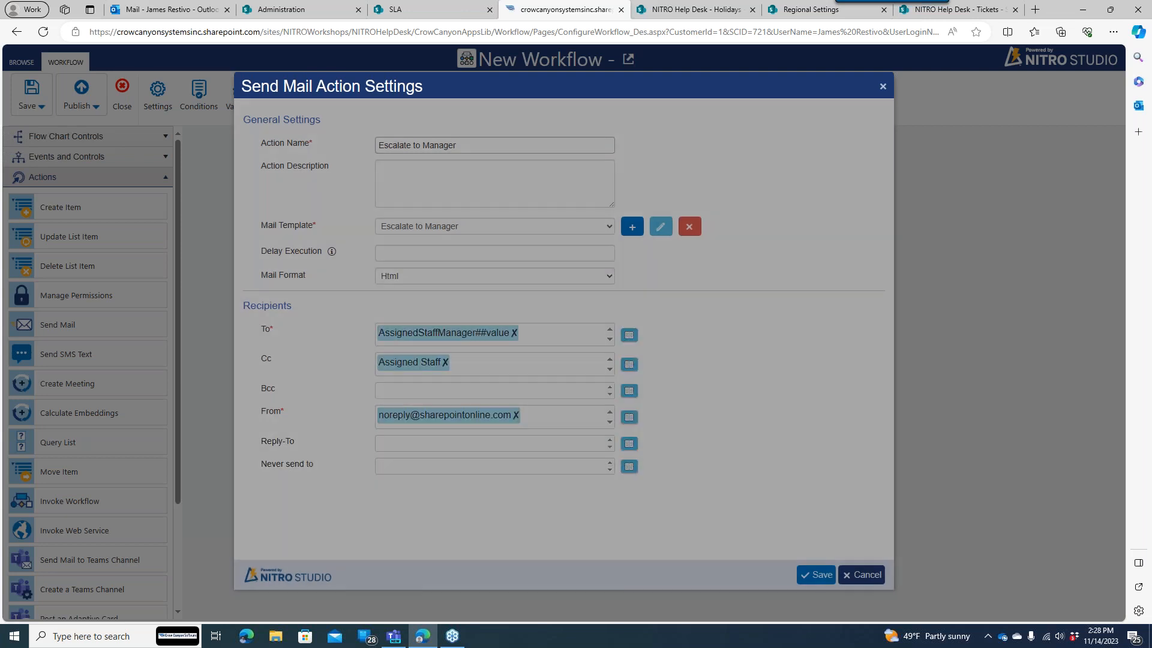
{"action": "left_click", "coordinate": [817, 575]}
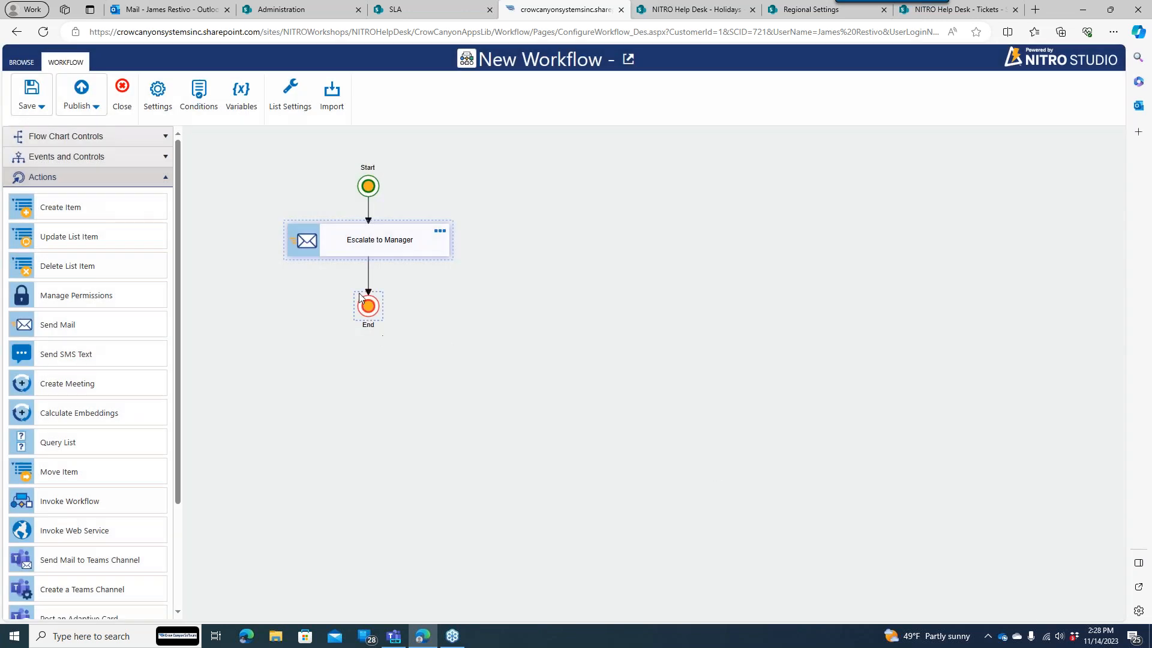
- Add an Update List Item action named Reassigned to Manager below the mail action and add a column mapping
{"action": "left_click_drag", "start_coordinate": [361, 296], "coordinate": [361, 339]}
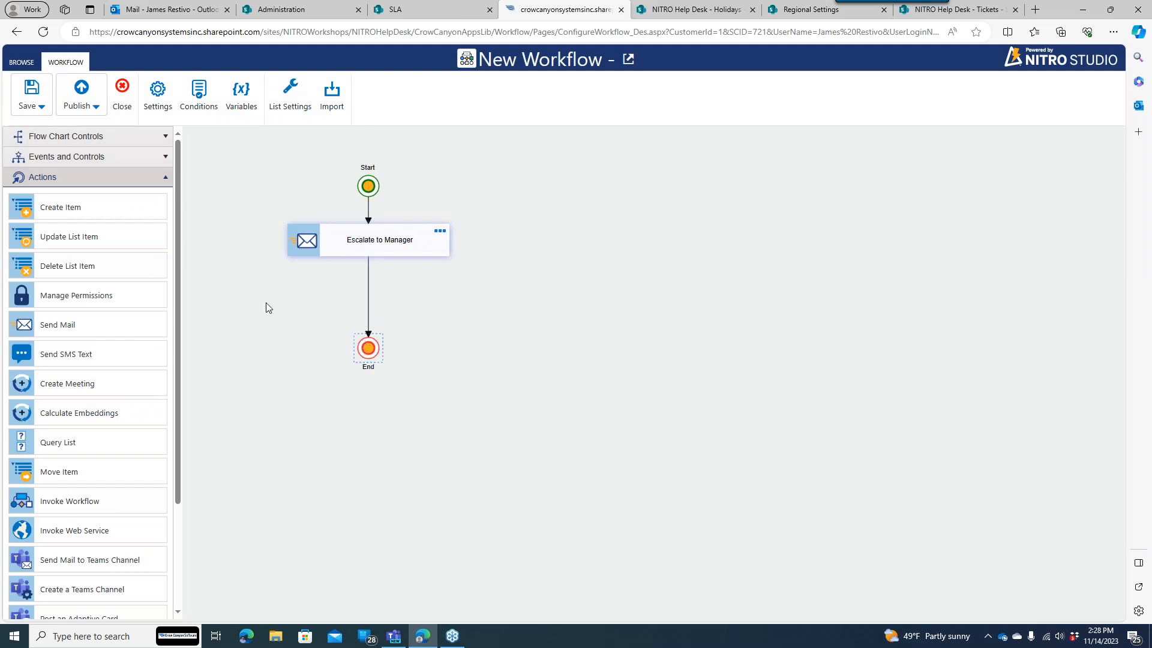
{"action": "left_click_drag", "start_coordinate": [120, 246], "coordinate": [367, 290]}
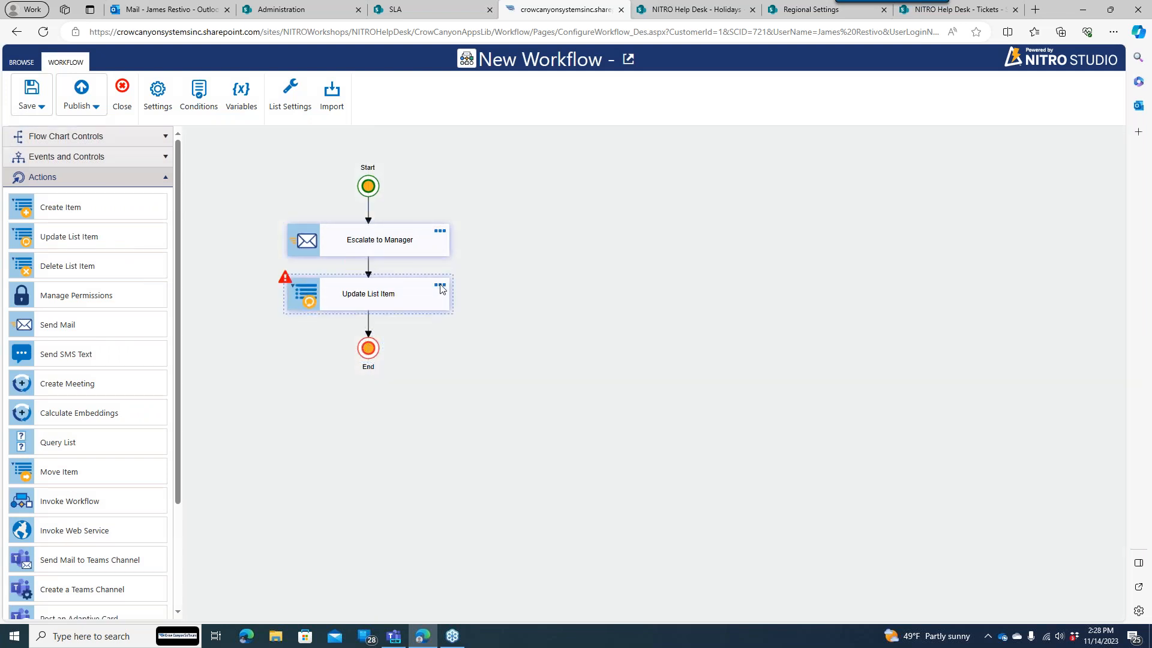
{"action": "left_click", "coordinate": [440, 287]}
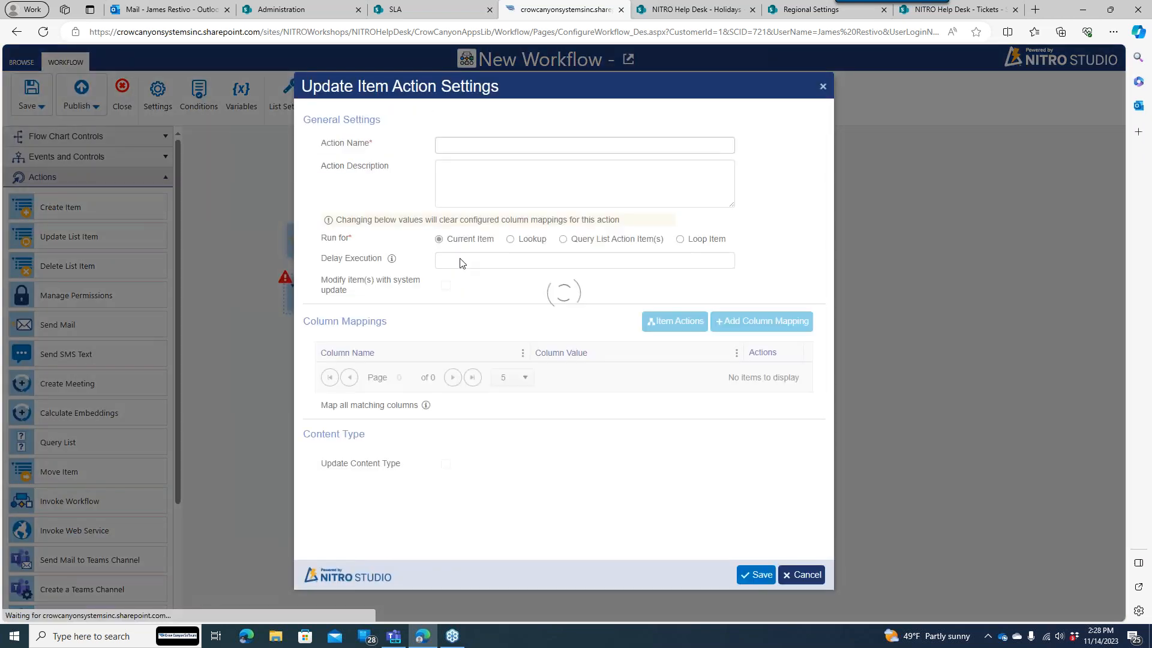
{"action": "left_click", "coordinate": [484, 140]}
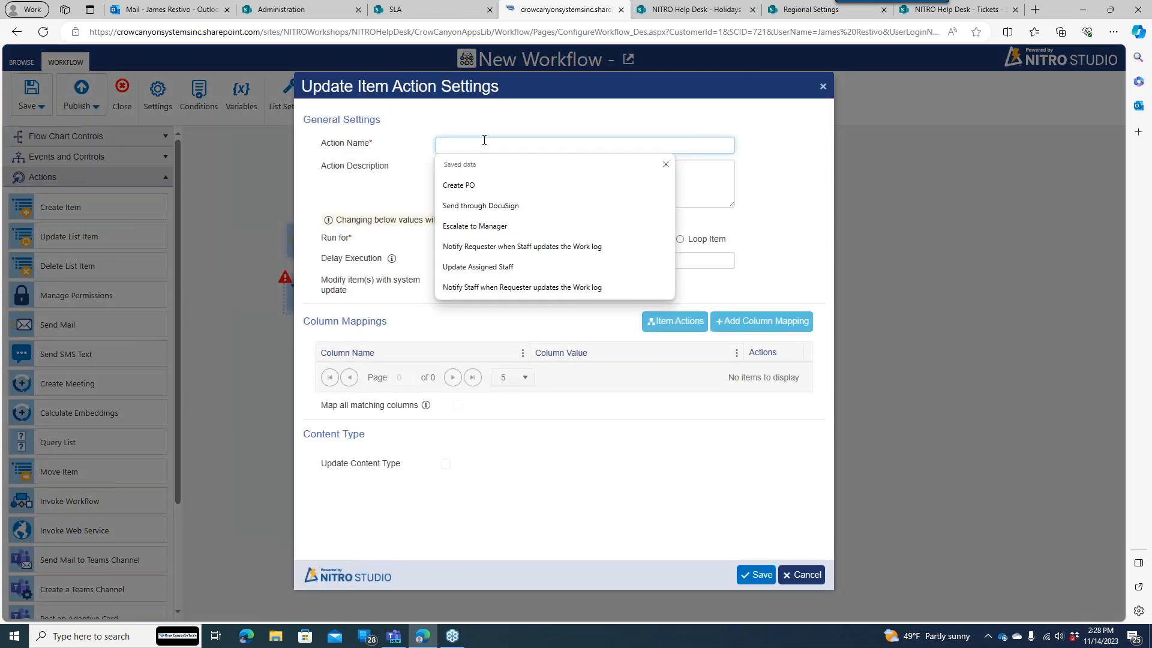
{"action": "type", "text": "Re"}
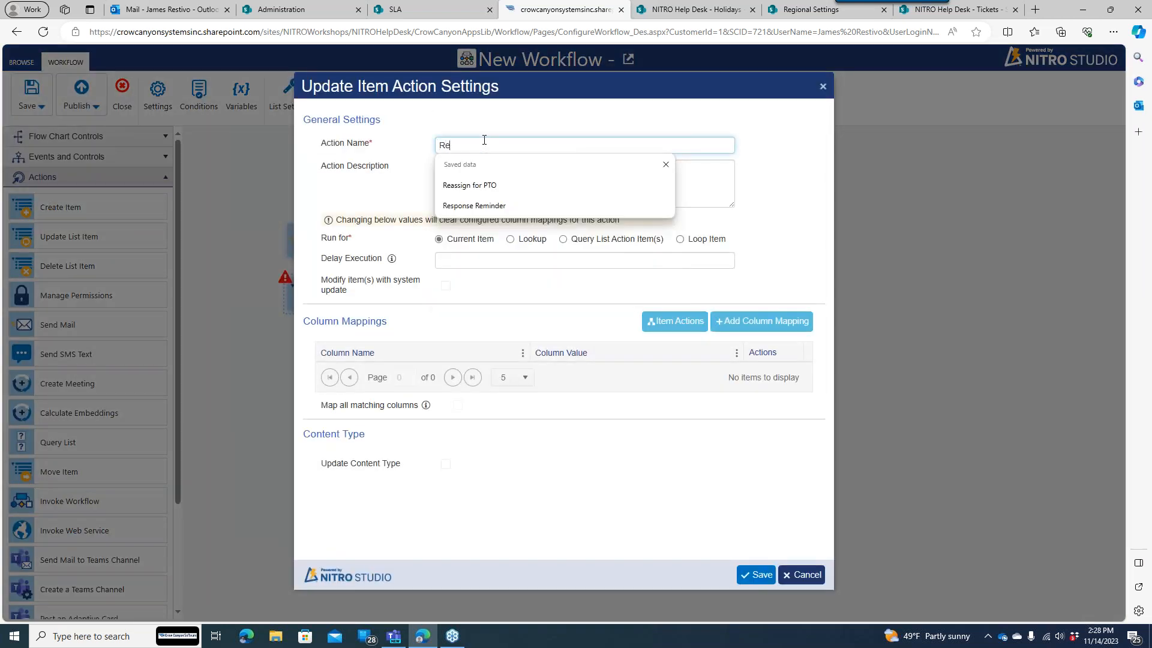
{"action": "type", "text": "assigned to Manager"}
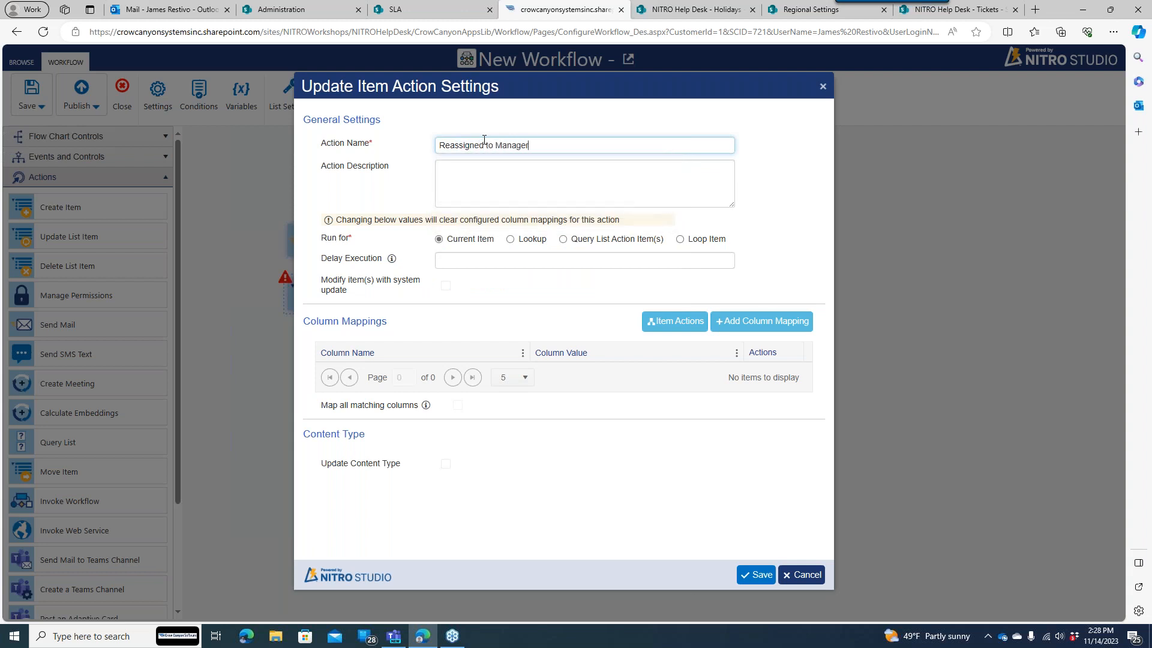
{"action": "left_click", "coordinate": [767, 322]}
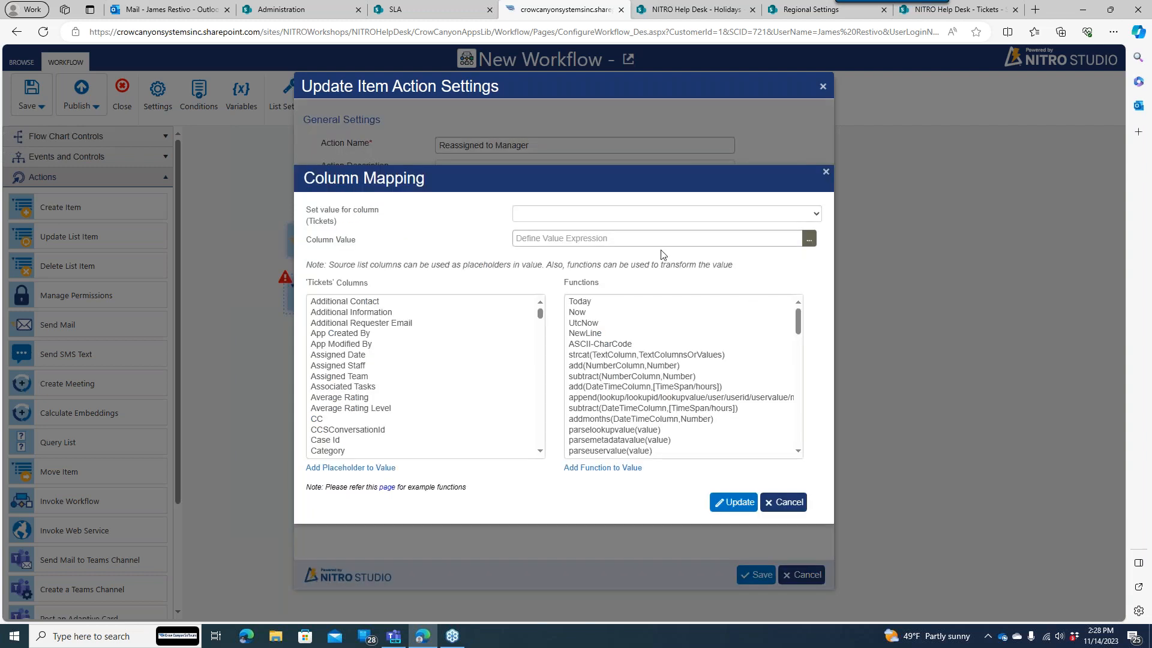
- Map Assigned Staff to the AssignedStaffManager variable and save the Reassigned to Manager action
{"action": "left_click", "coordinate": [752, 220]}
{"action": "left_click", "coordinate": [793, 272]}
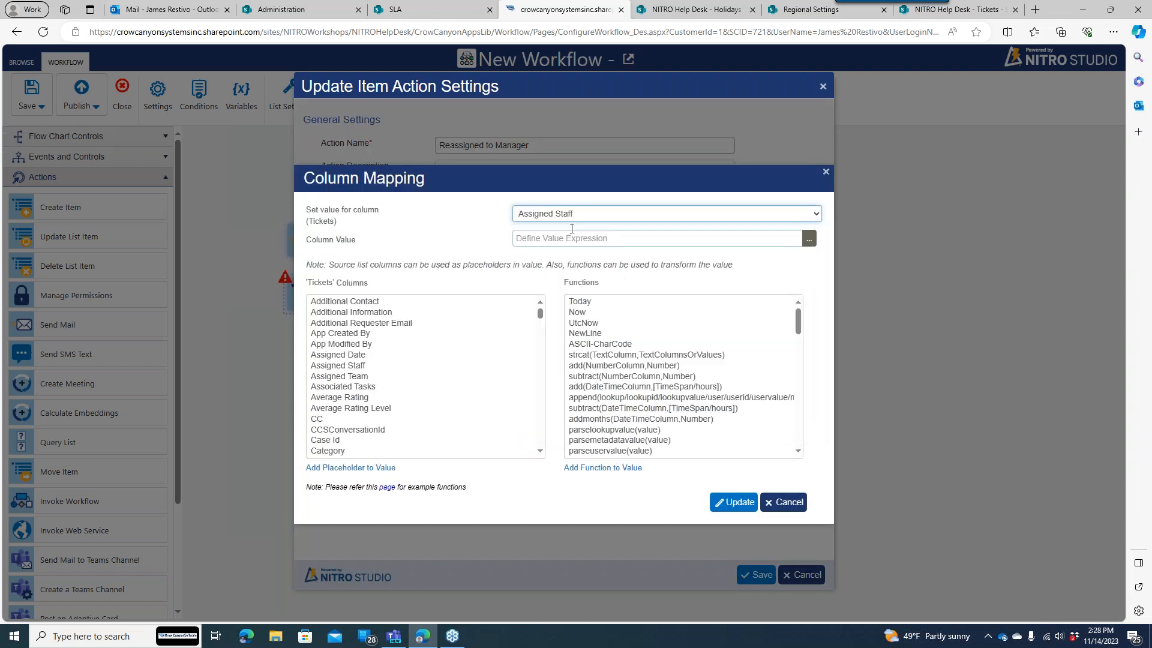
{"action": "left_click", "coordinate": [809, 238]}
{"action": "left_click", "coordinate": [414, 176]}
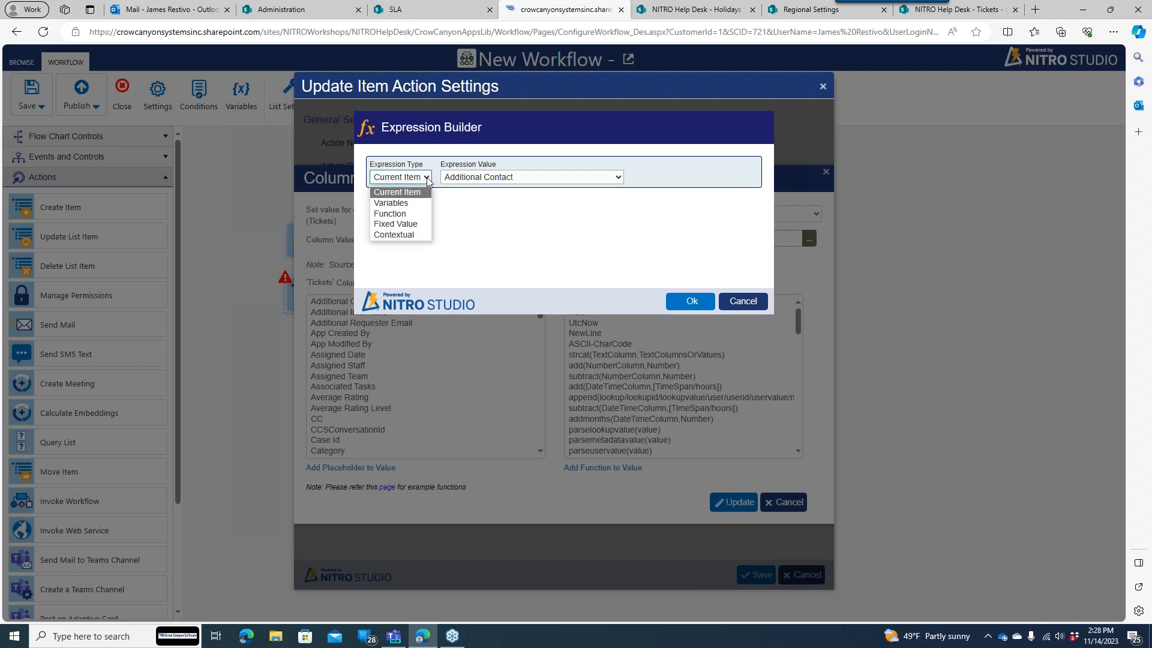
{"action": "left_click", "coordinate": [413, 204]}
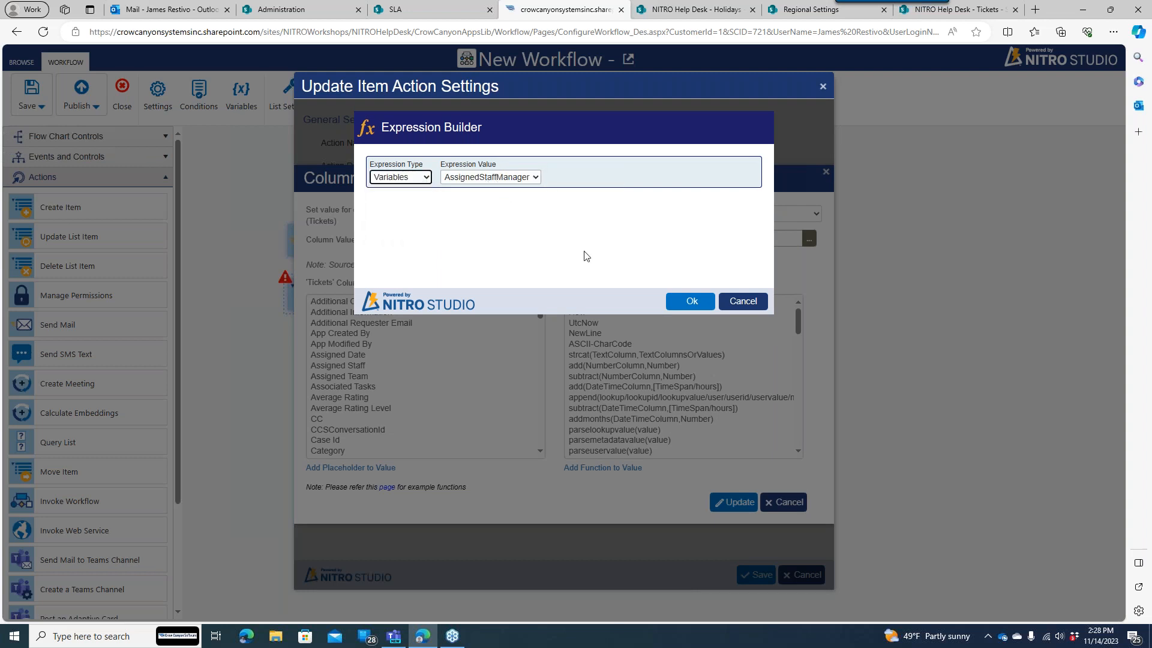
{"action": "left_click", "coordinate": [692, 305]}
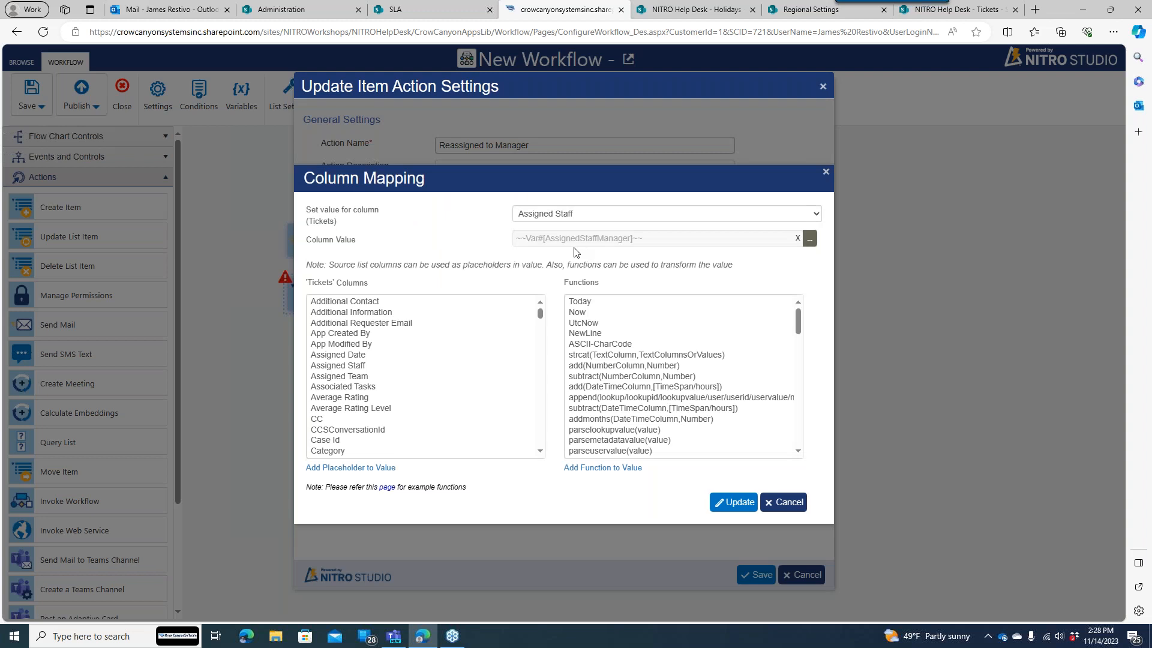
{"action": "left_click", "coordinate": [722, 503]}
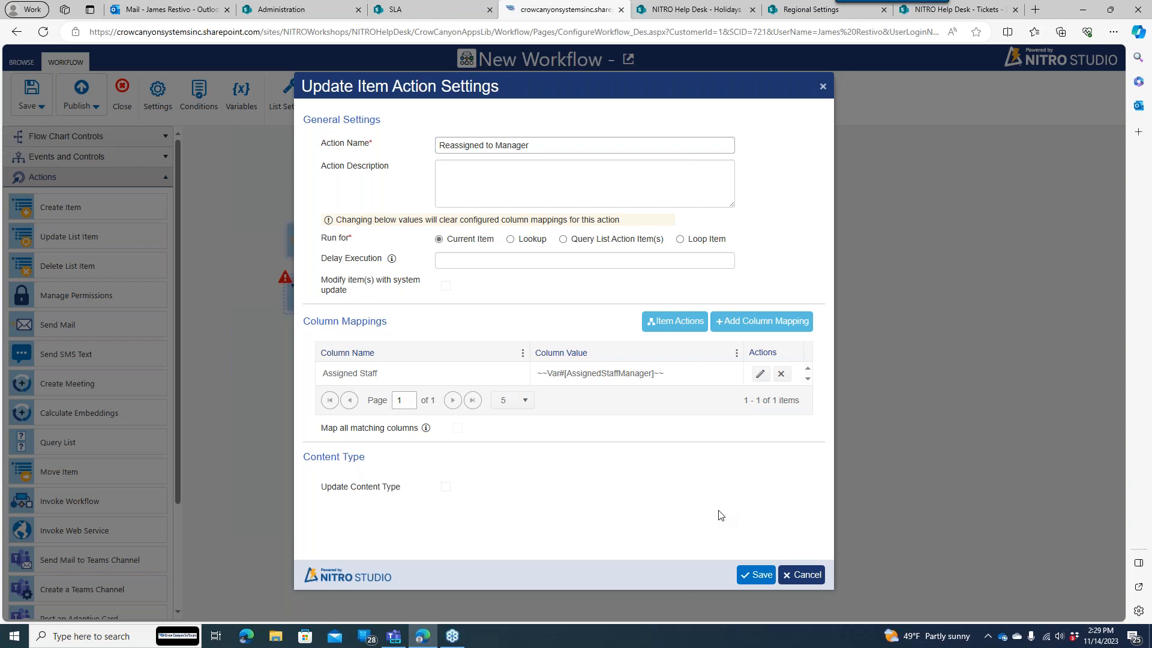
{"action": "left_click", "coordinate": [755, 575]}
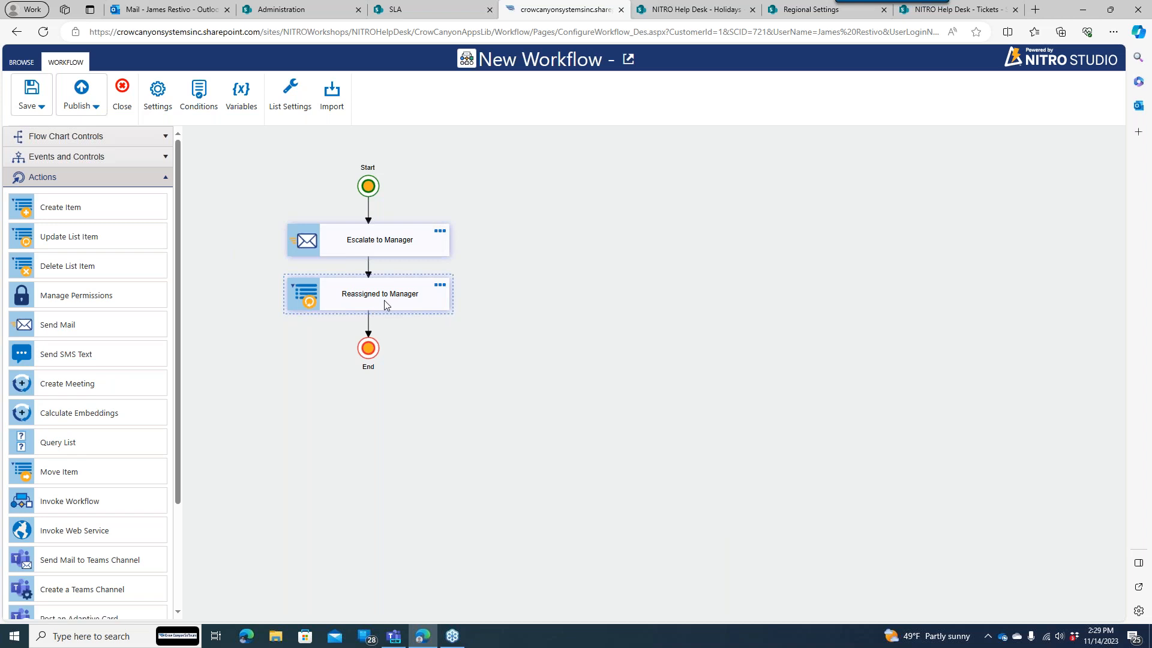
- Begin publishing the Start, Escalate, Reassign, End workflow from the Workflow ribbon
{"action": "left_click", "coordinate": [81, 89]}
- Name the workflow Escalate to Manager, turning off scheduled and automated-process triggering
{"action": "left_click", "coordinate": [407, 146]}
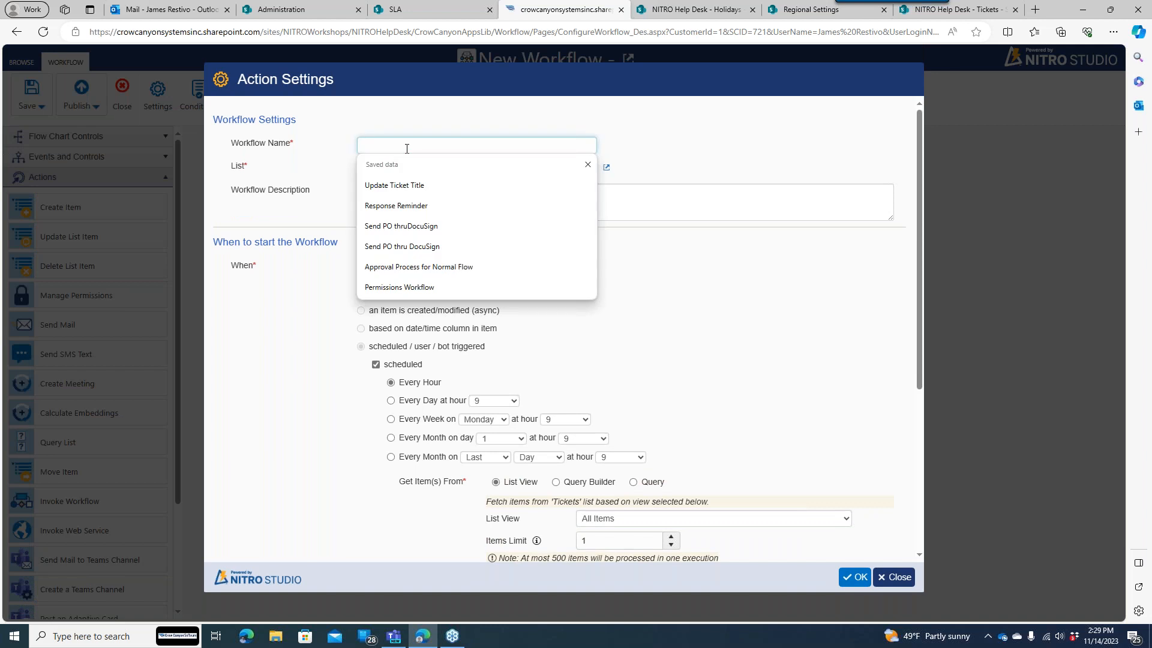
{"action": "type", "text": "Escalate to Manager"}
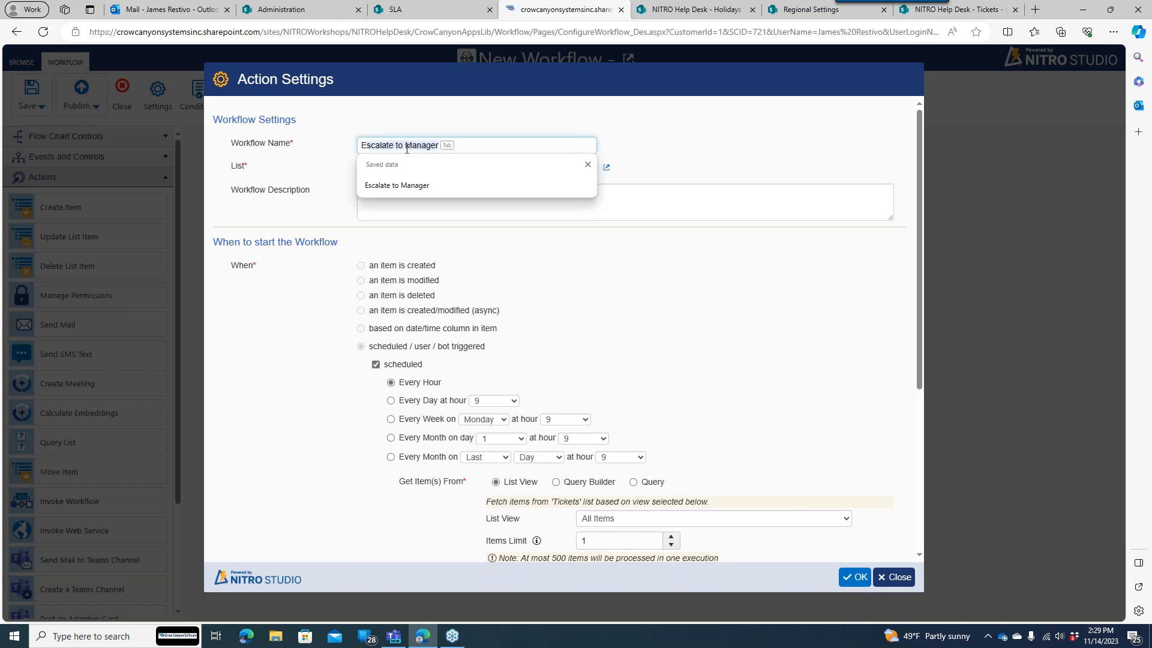
{"action": "key", "text": "Tab"}
{"action": "left_click", "coordinate": [397, 365]}
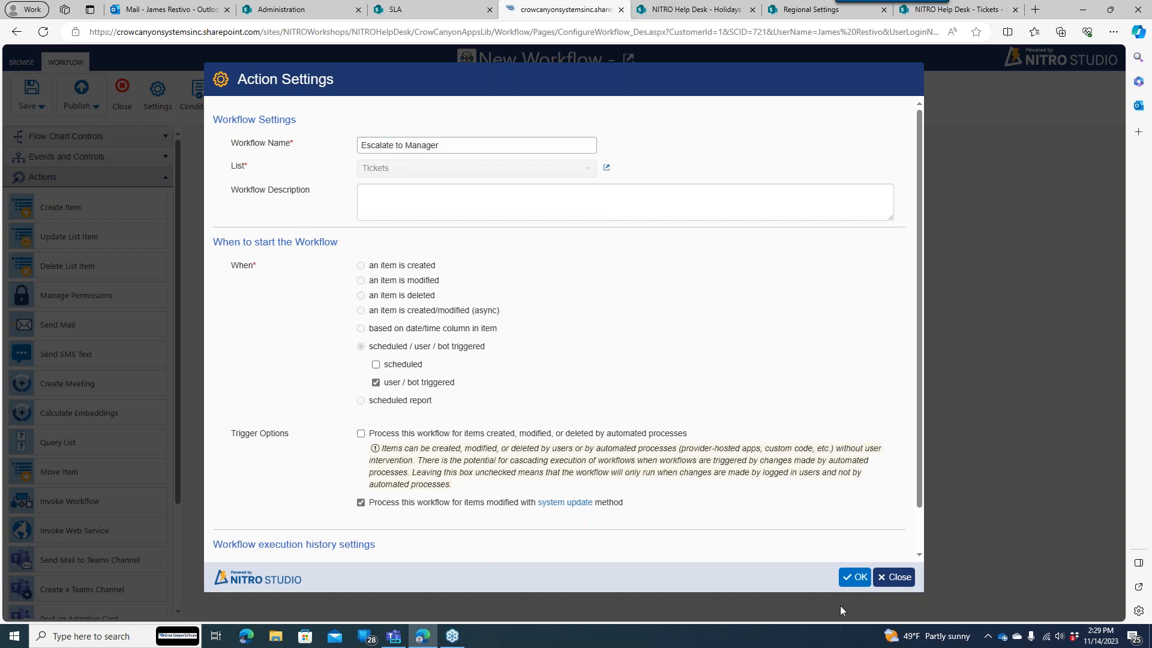
{"action": "left_click", "coordinate": [856, 577]}
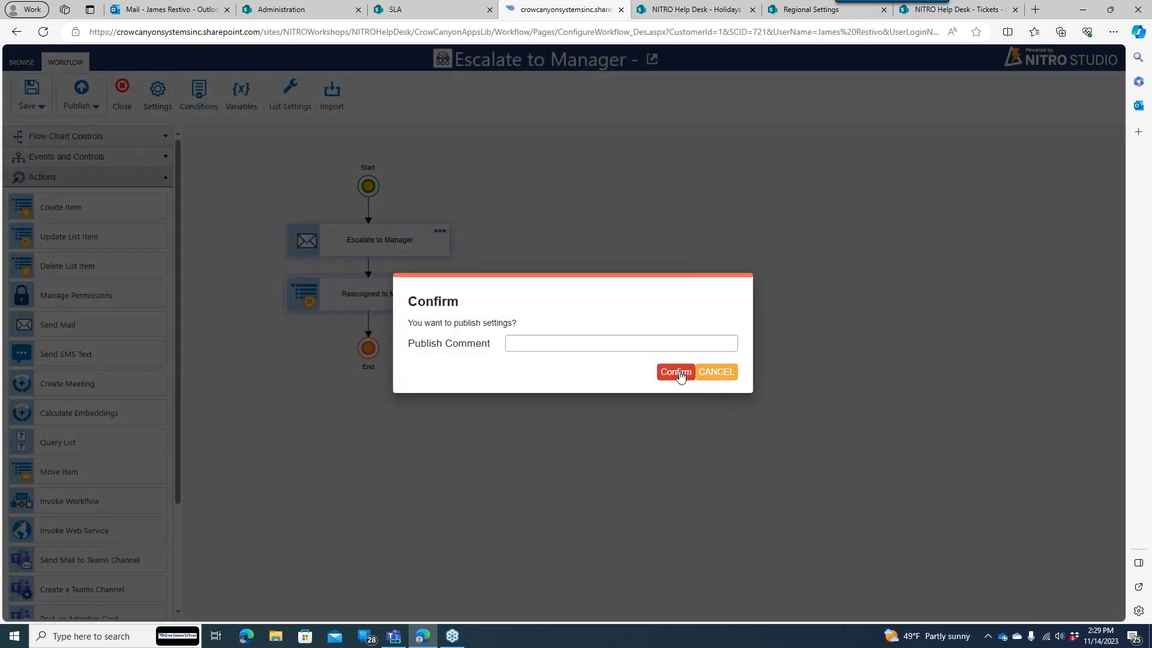
{"action": "left_click", "coordinate": [708, 372]}
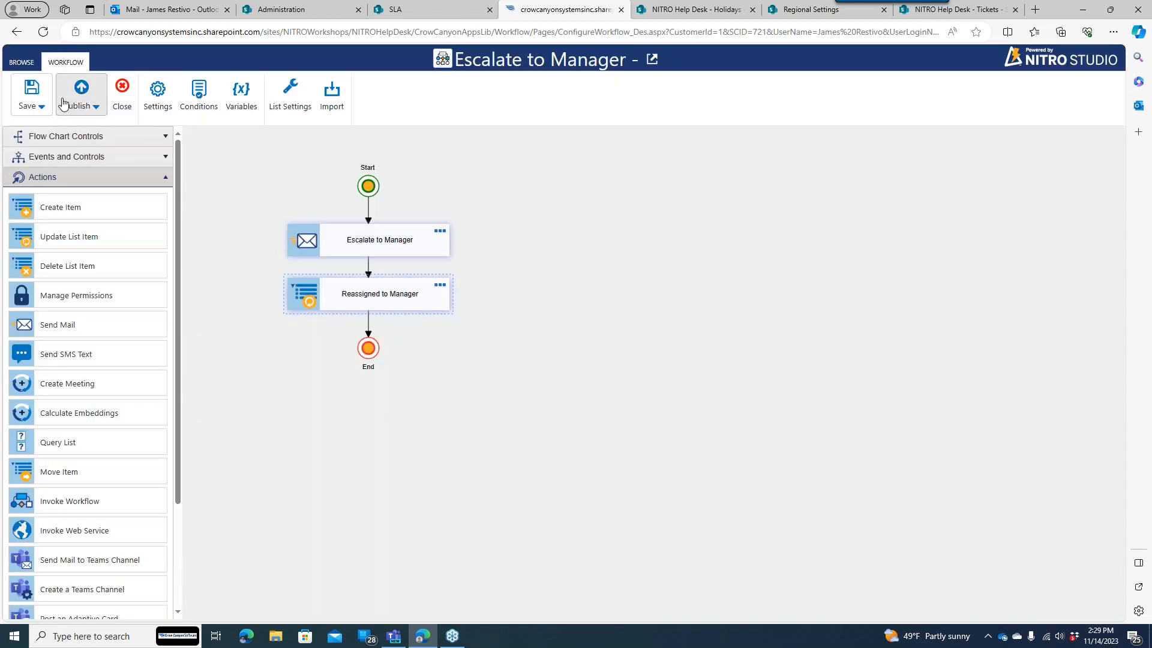
{"action": "left_click", "coordinate": [151, 96]}
{"action": "left_click", "coordinate": [424, 436]}
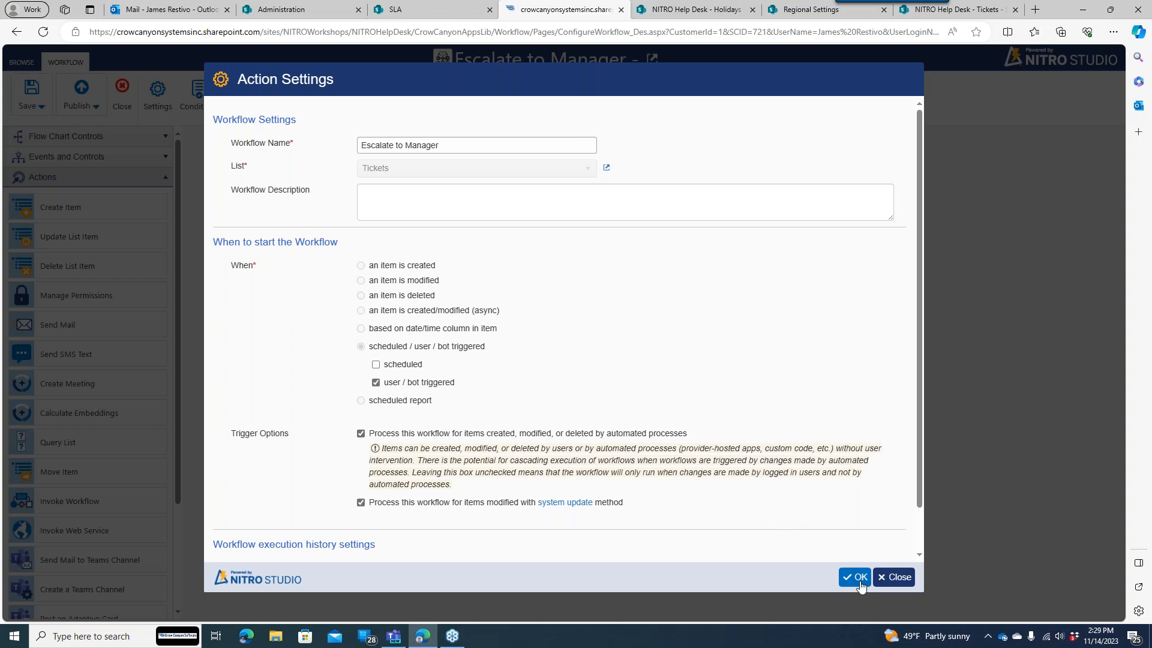
{"action": "left_click_drag", "start_coordinate": [234, 429], "coordinate": [708, 439]}
{"action": "left_click", "coordinate": [708, 439]}
{"action": "left_click", "coordinate": [361, 434]}
{"action": "left_click", "coordinate": [854, 577]}
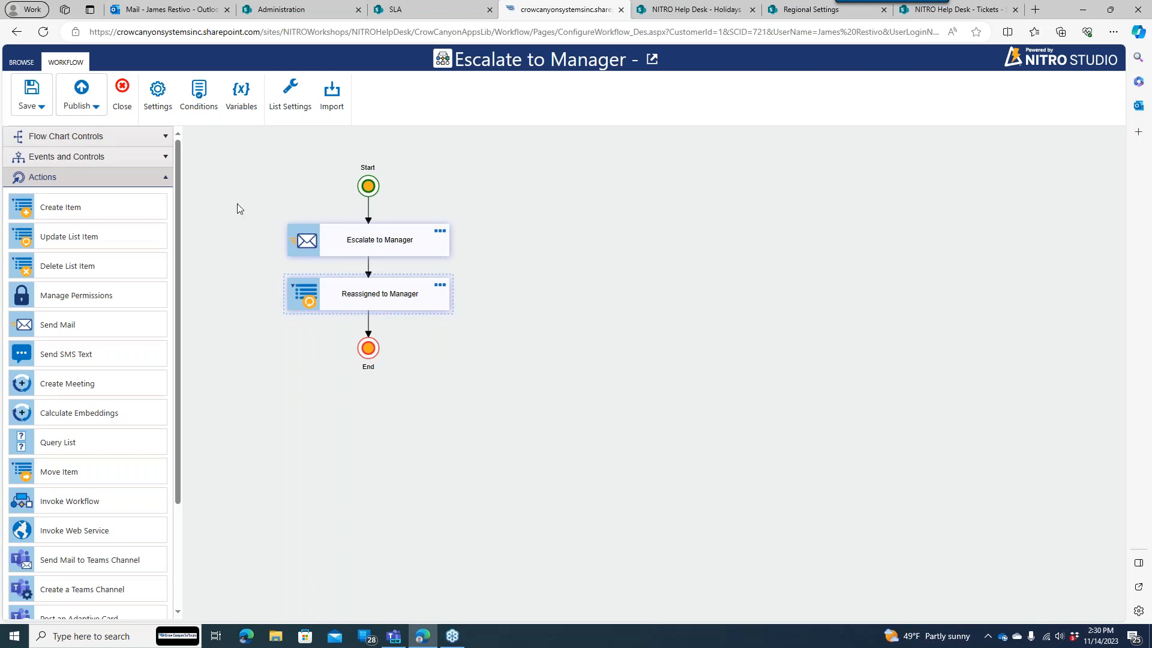
- Publish the workflow and return to the Default SLA policy configuration
{"action": "left_click", "coordinate": [81, 89]}
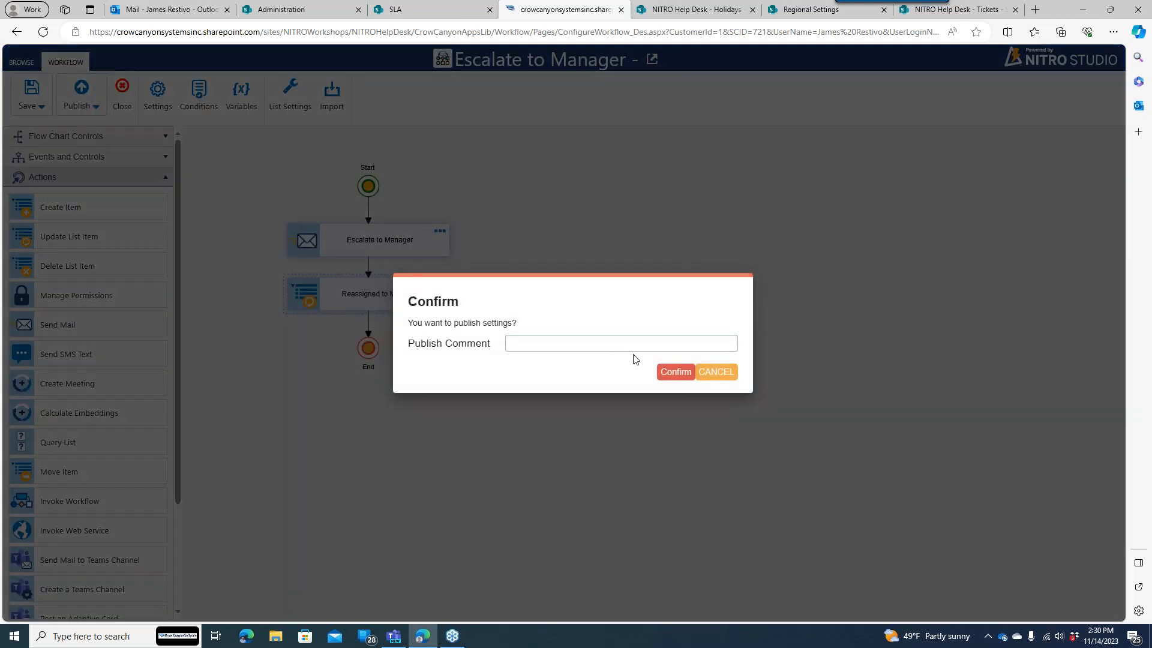
{"action": "left_click", "coordinate": [673, 372]}
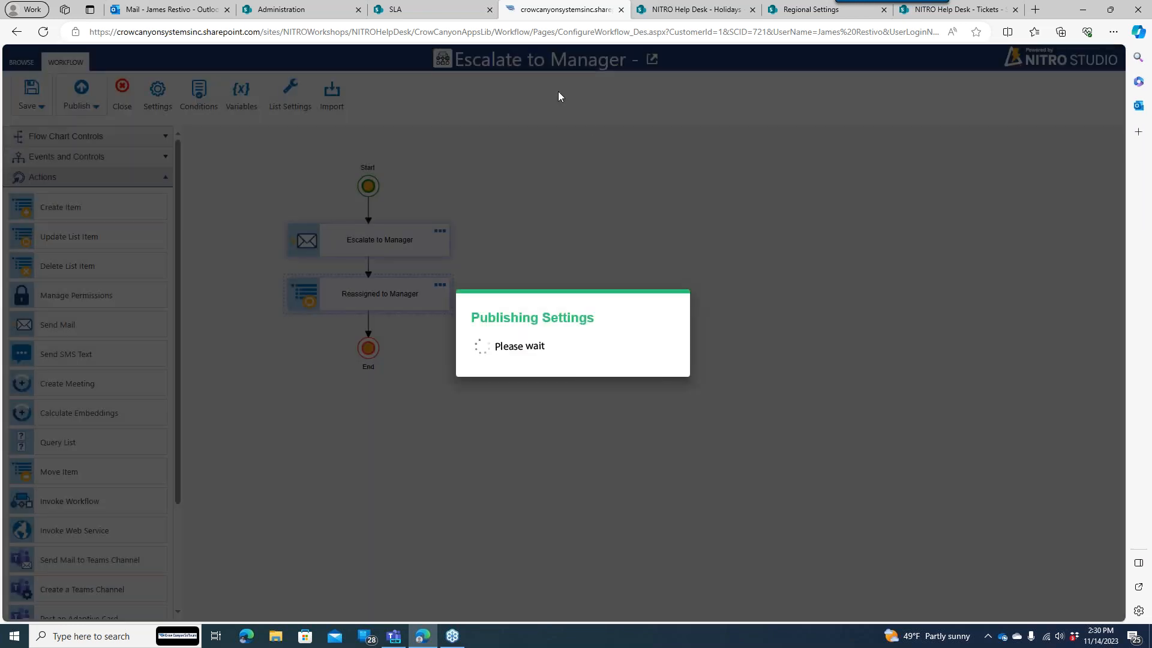
{"action": "mouse_move", "coordinate": [449, 19]}
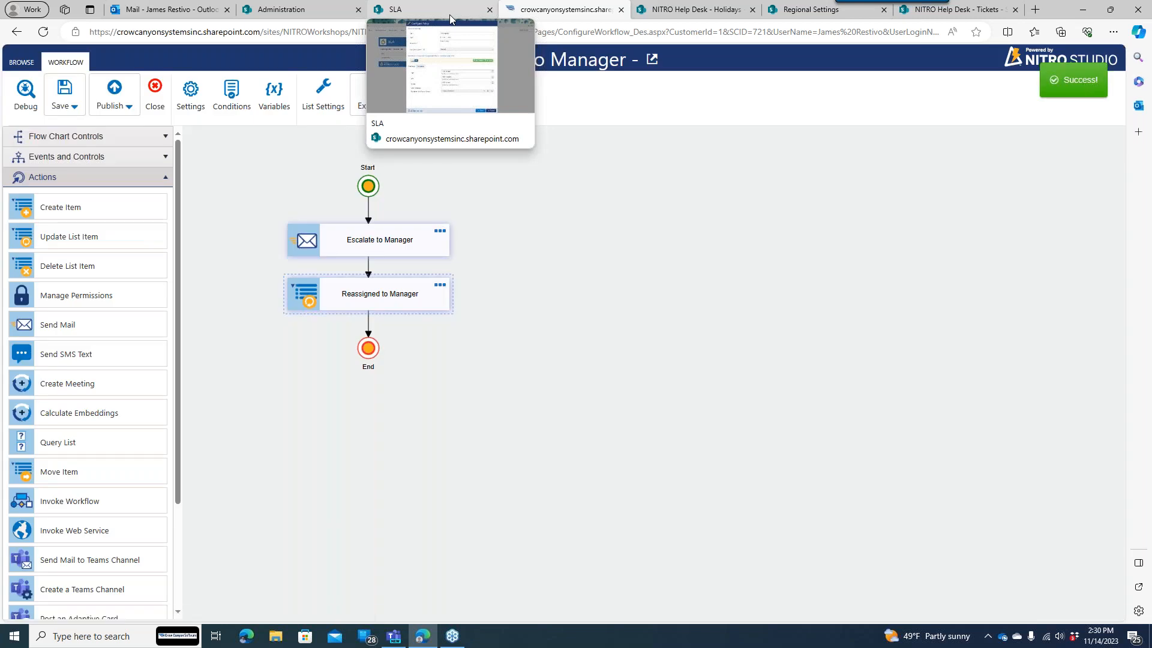
{"action": "left_click", "coordinate": [448, 14]}
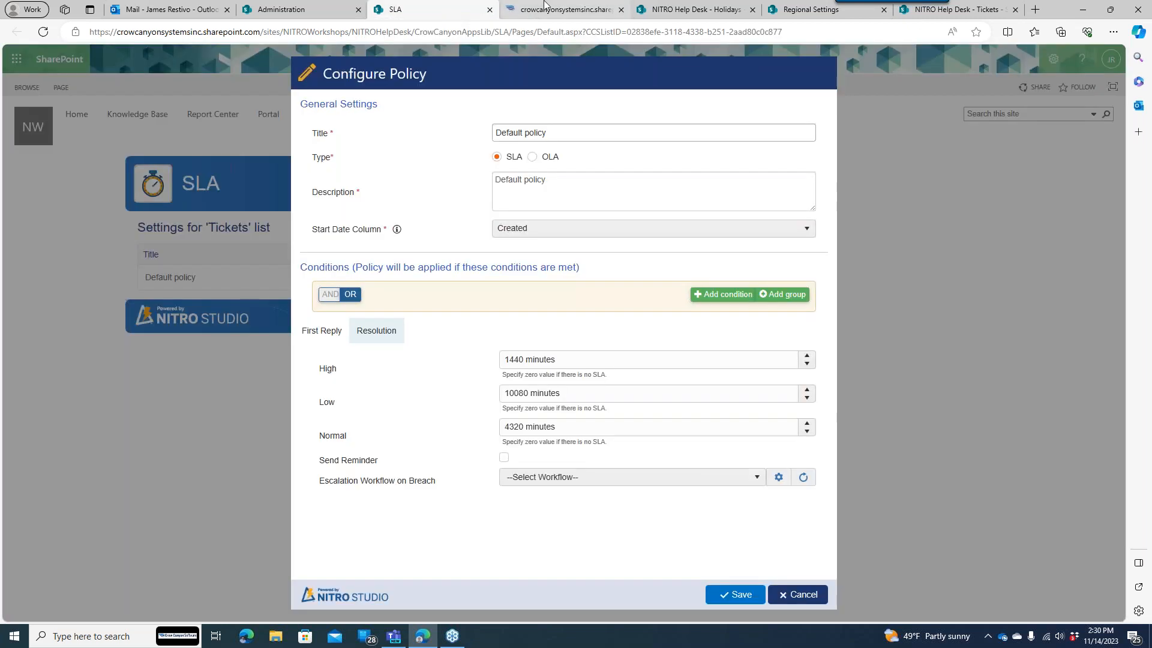
- Choose Escalate to Manager as the Default policy's resolution breach workflow and save
{"action": "left_click", "coordinate": [738, 484]}
{"action": "left_click", "coordinate": [541, 547]}
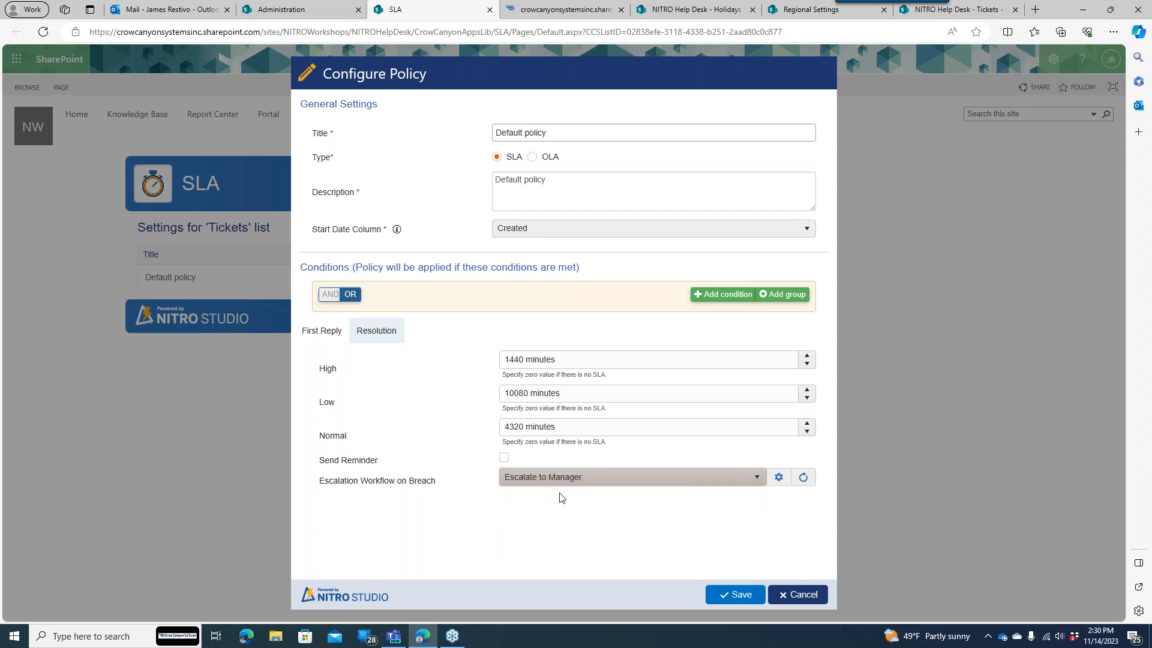
{"action": "left_click", "coordinate": [732, 594]}
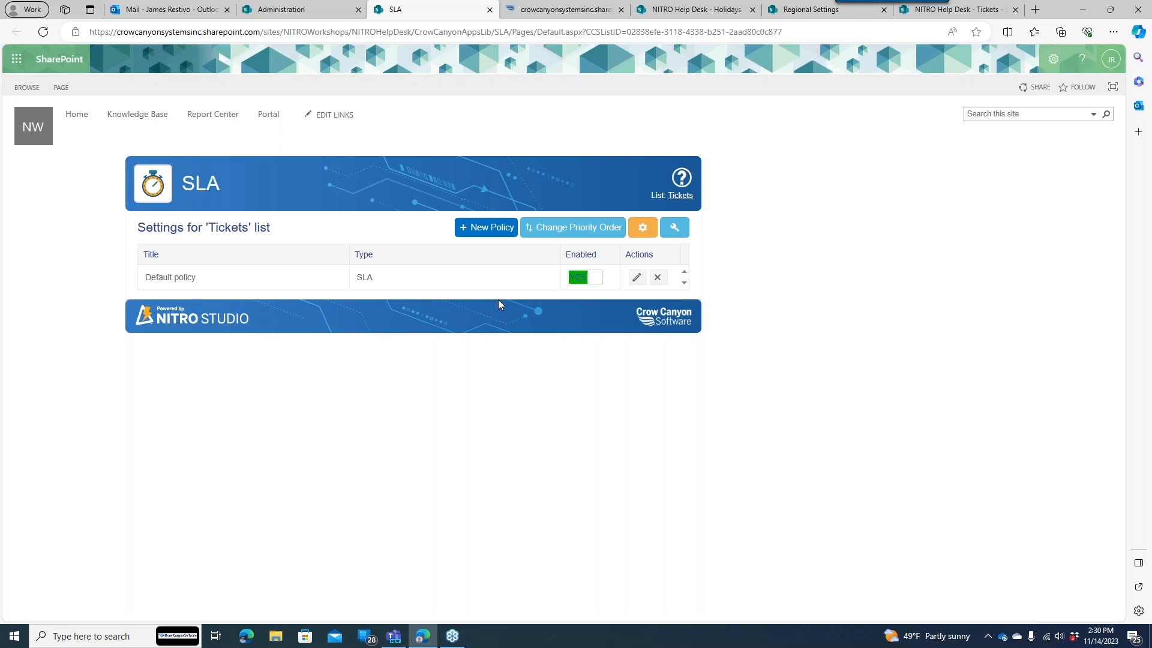
- Create a policy titled Hardware Problem, described 'For Hardware Problem Tickets', with a condition row
{"action": "left_click", "coordinate": [487, 230]}
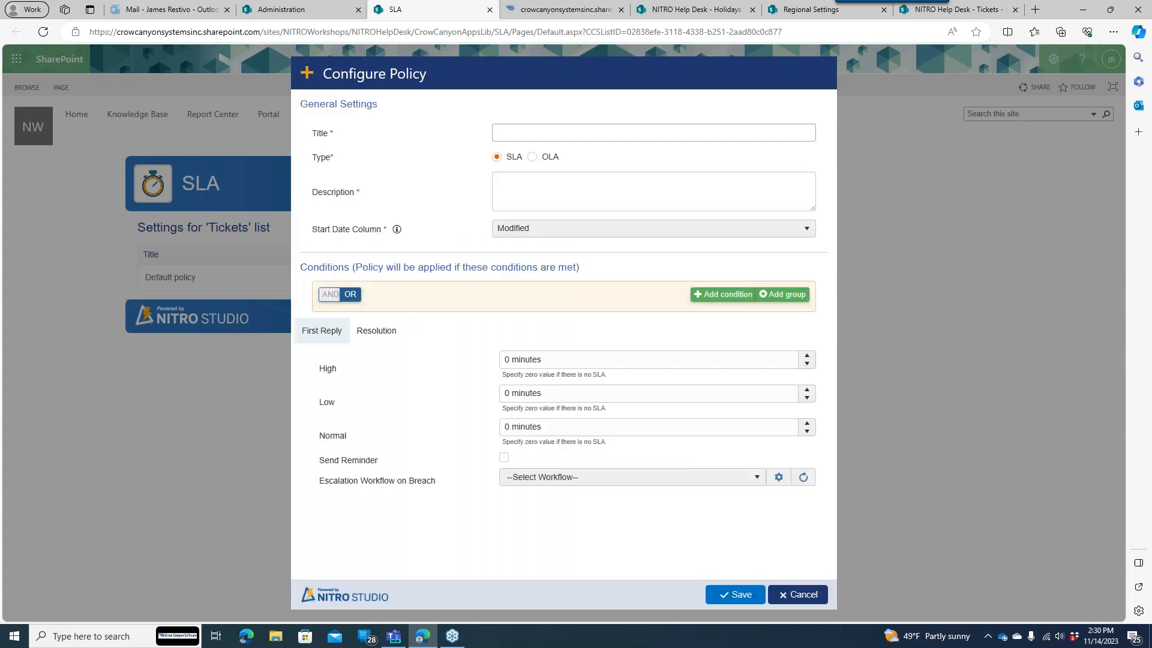
{"action": "left_click", "coordinate": [540, 134]}
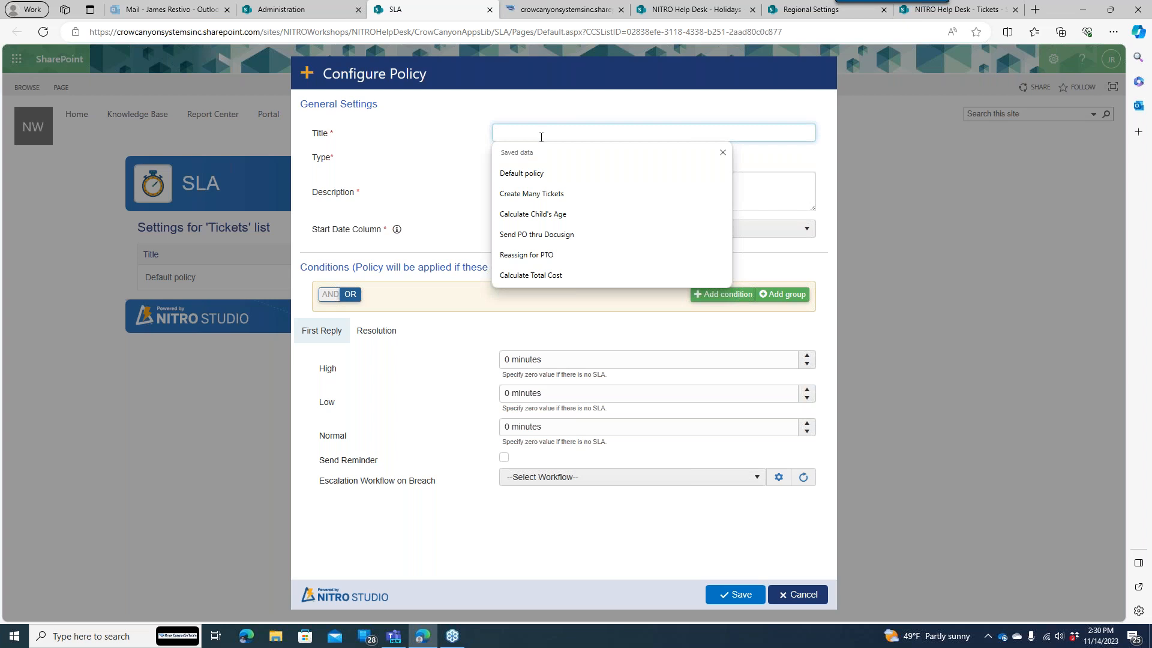
{"action": "type", "text": "Calend"}
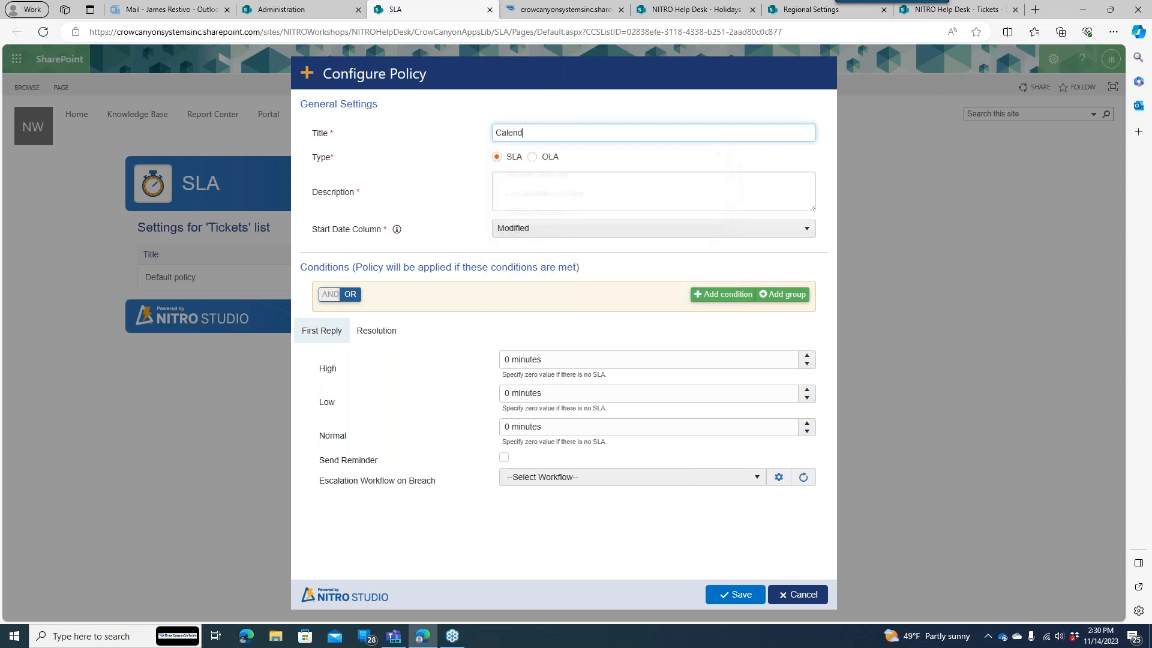
{"action": "type", "text": "ar Category"}
{"action": "key", "text": "BackSpace"}
{"action": "key", "text": "BackSpace"}
{"action": "key", "text": "BackSpace"}
{"action": "key", "text": "BackSpace"}
{"action": "key", "text": "BackSpace"}
{"action": "key", "text": "BackSpace"}
{"action": "key", "text": "BackSpace"}
{"action": "key", "text": "BackSpace"}
{"action": "key", "text": "BackSpace"}
{"action": "key", "text": "BackSpace"}
{"action": "key", "text": "BackSpace"}
{"action": "key", "text": "BackSpace"}
{"action": "key", "text": "BackSpace"}
{"action": "key", "text": "BackSpace"}
{"action": "key", "text": "BackSpace"}
{"action": "key", "text": "BackSpace"}
{"action": "key", "text": "BackSpace"}
{"action": "type", "text": "Hardward"}
{"action": "key", "text": "BackSpace"}
{"action": "key", "text": "BackSpace"}
{"action": "type", "text": "e Problem"}
{"action": "left_click", "coordinate": [540, 187]}
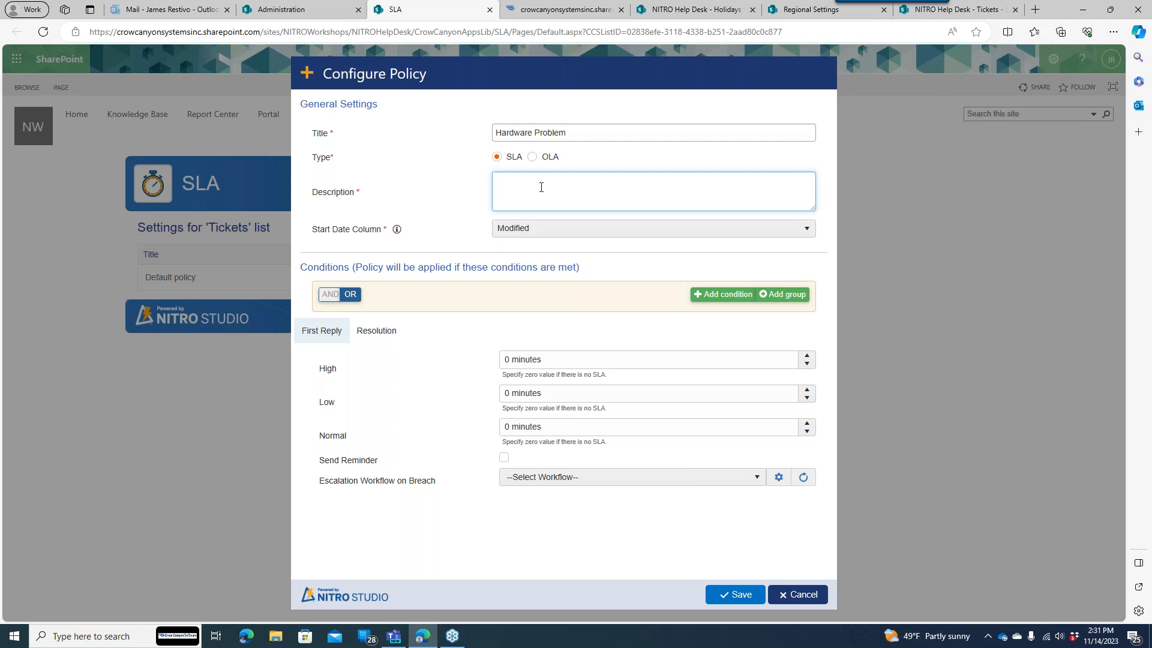
{"action": "type", "text": "For Hardware Problem Tickets"}
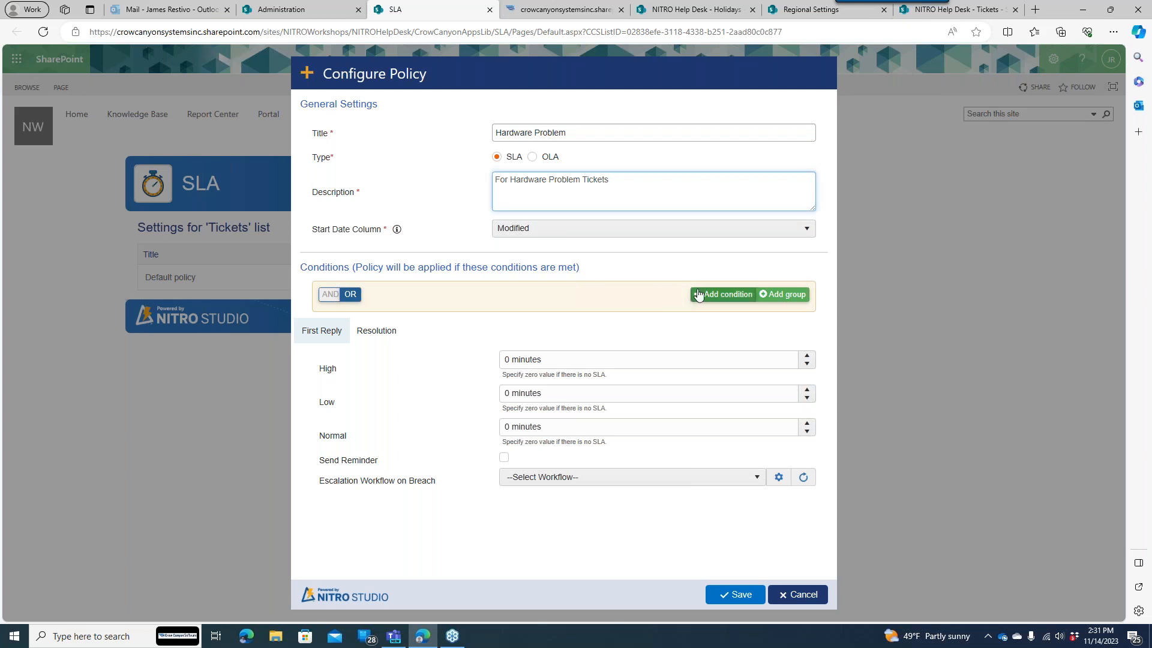
{"action": "left_click", "coordinate": [722, 295]}
- Apply the policy when Category equals Hardware Problem
{"action": "left_click", "coordinate": [462, 321]}
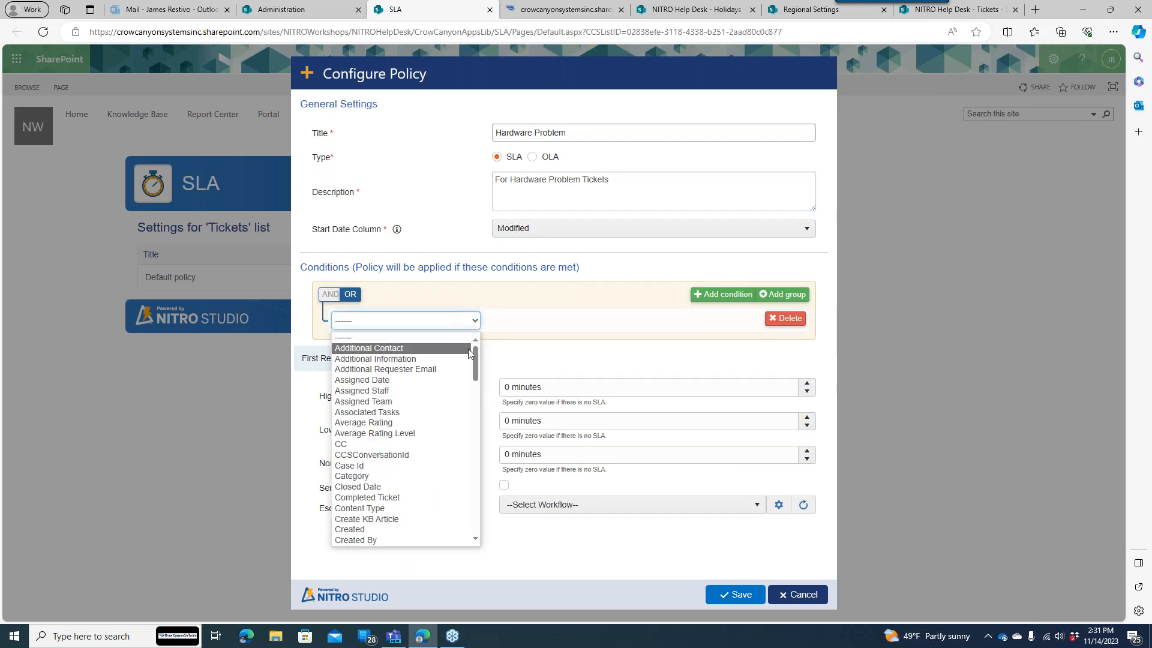
{"action": "left_click_drag", "start_coordinate": [475, 360], "coordinate": [475, 378]}
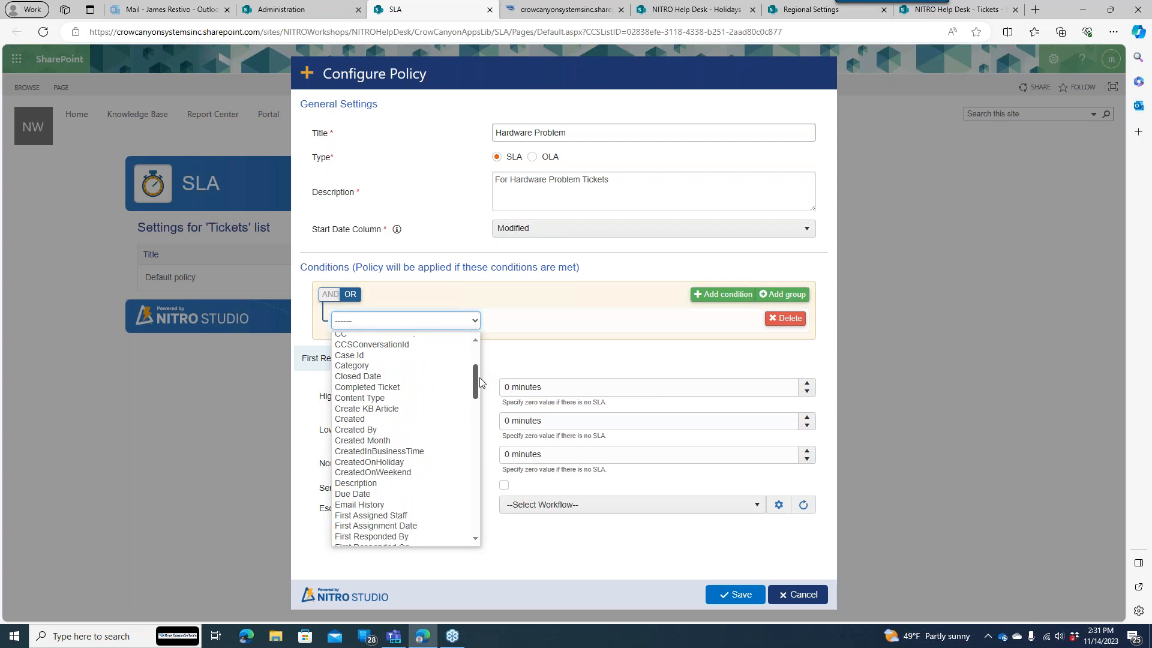
{"action": "left_click", "coordinate": [374, 366]}
{"action": "left_click", "coordinate": [674, 321]}
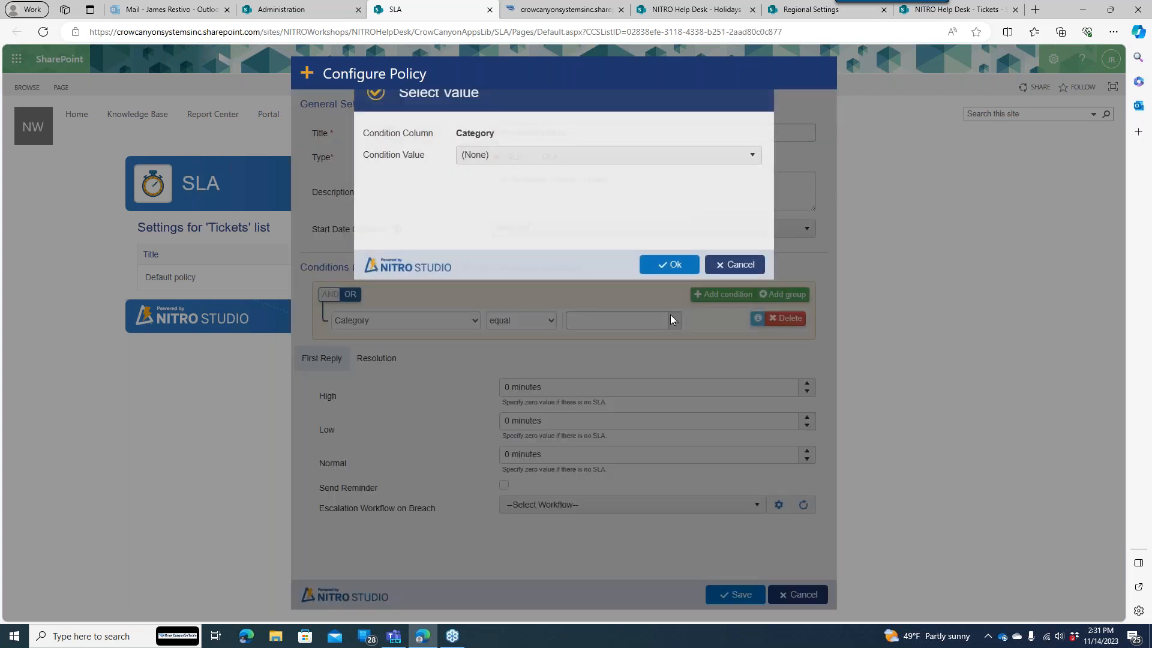
{"action": "left_click", "coordinate": [542, 187]}
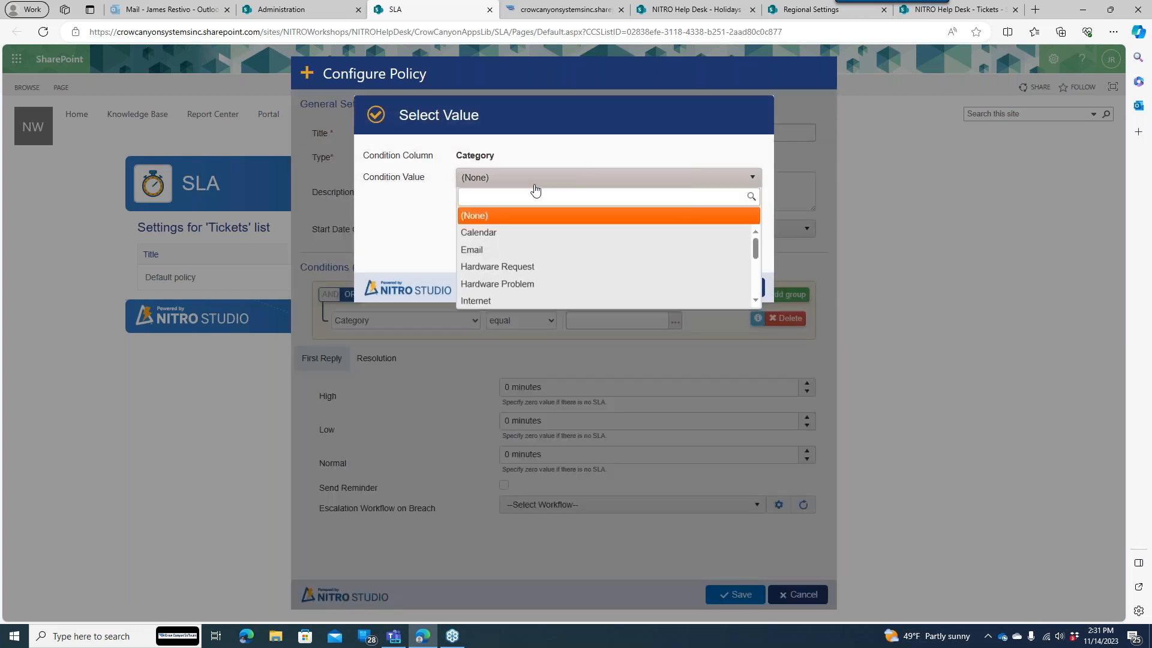
{"action": "left_click", "coordinate": [506, 281]}
{"action": "left_click", "coordinate": [666, 289]}
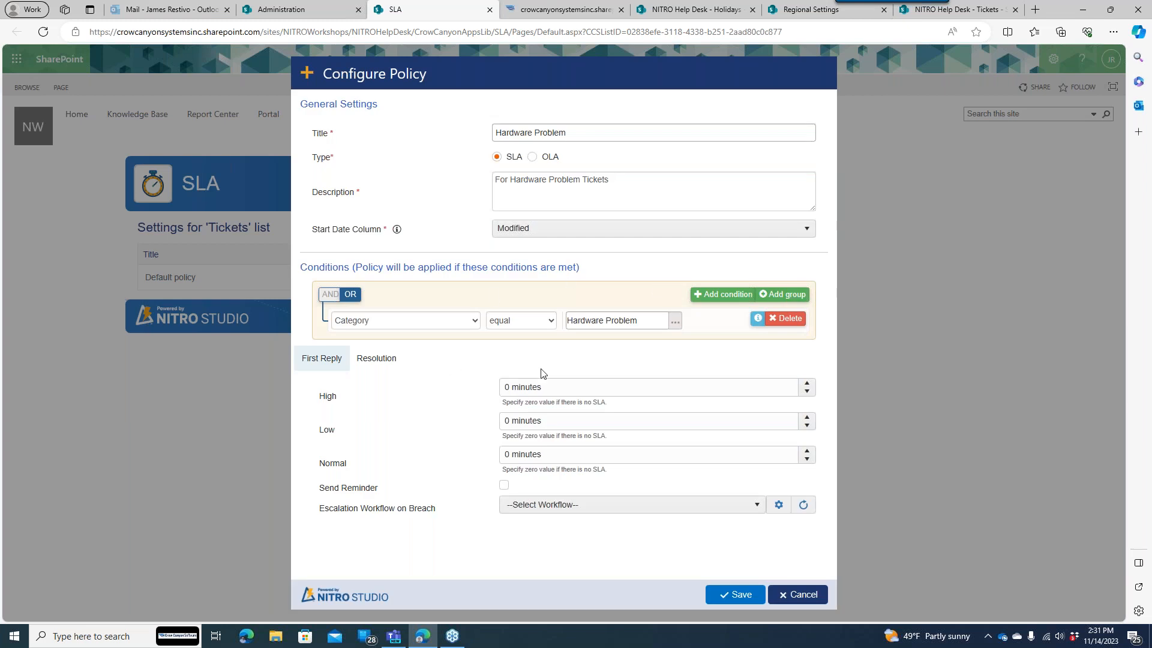
- Set first-reply times High 15, Low 240, Normal 120 minutes with Response Reminder escalation
{"action": "left_click", "coordinate": [501, 387]}
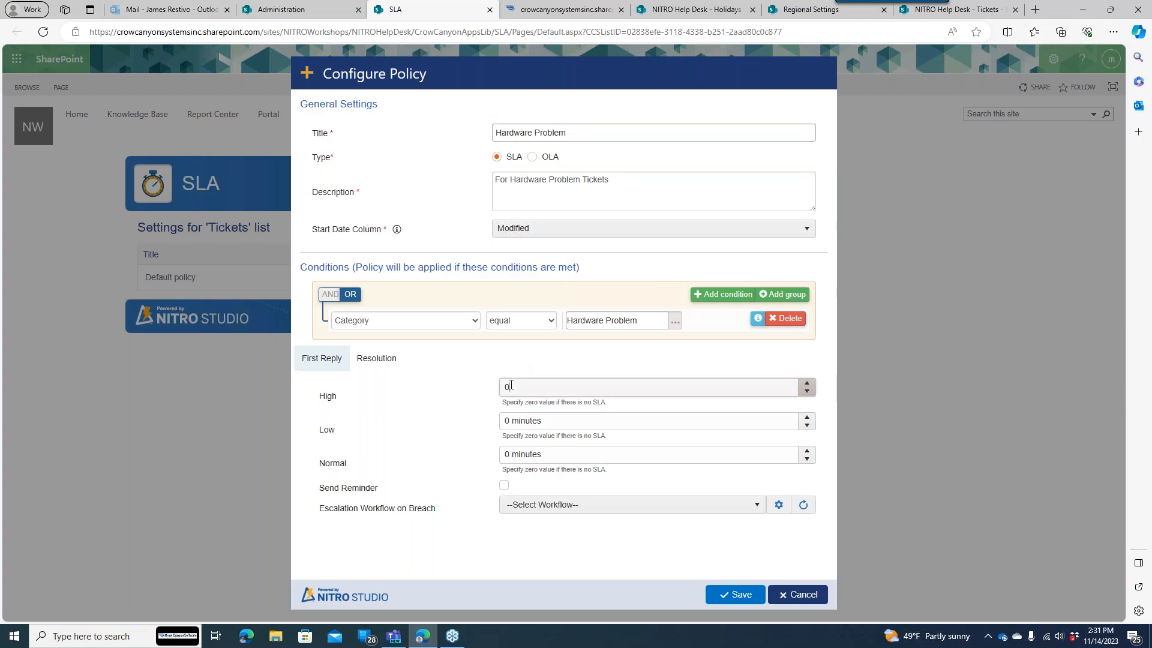
{"action": "type", "text": "15"}
{"action": "left_click", "coordinate": [495, 406]}
{"action": "left_click", "coordinate": [507, 421]}
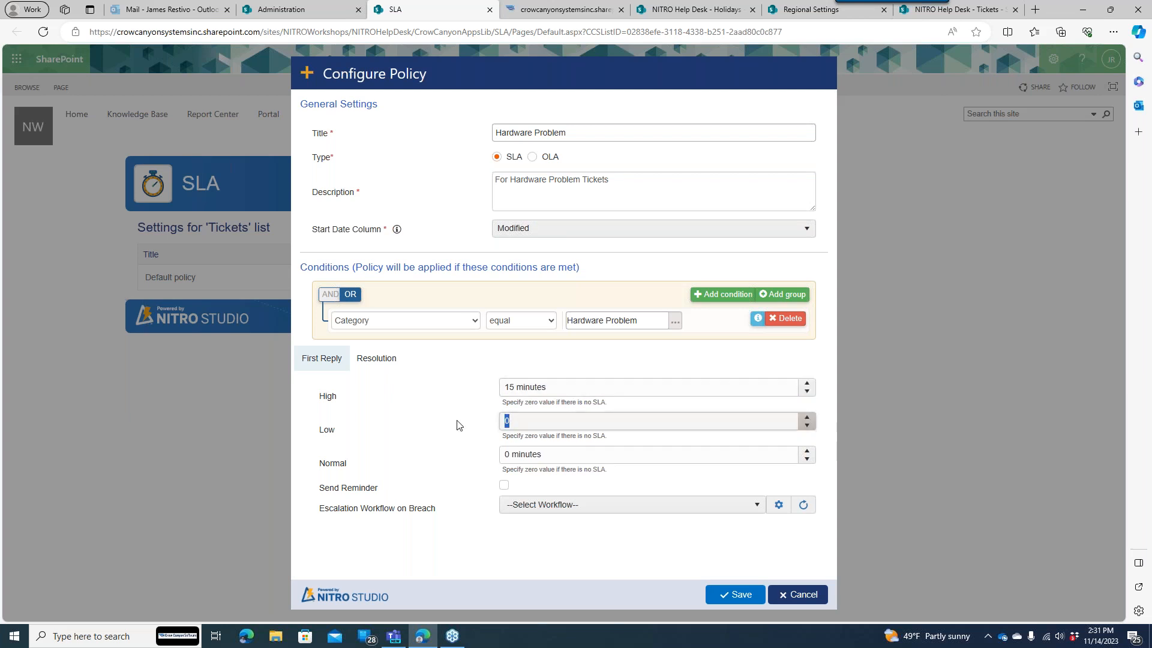
{"action": "type", "text": "340"}
{"action": "left_click_drag", "start_coordinate": [515, 421], "coordinate": [492, 426]}
{"action": "type", "text": "24"}
{"action": "left_click", "coordinate": [539, 449]}
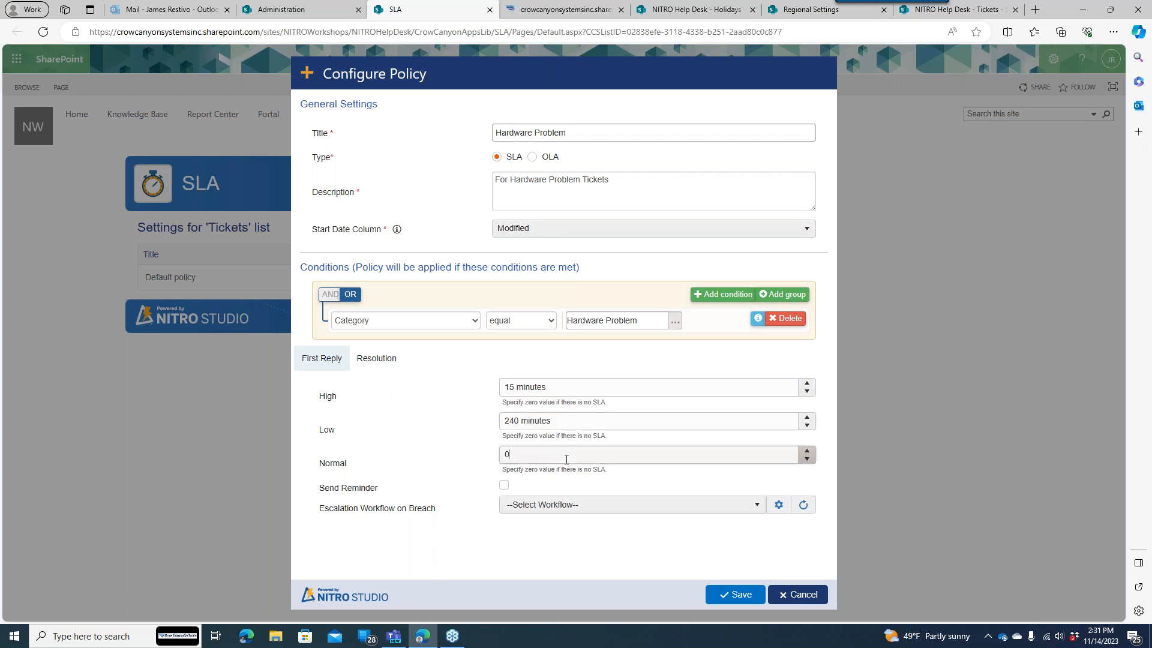
{"action": "type", "text": "120 minutes"}
{"action": "left_click", "coordinate": [557, 504]}
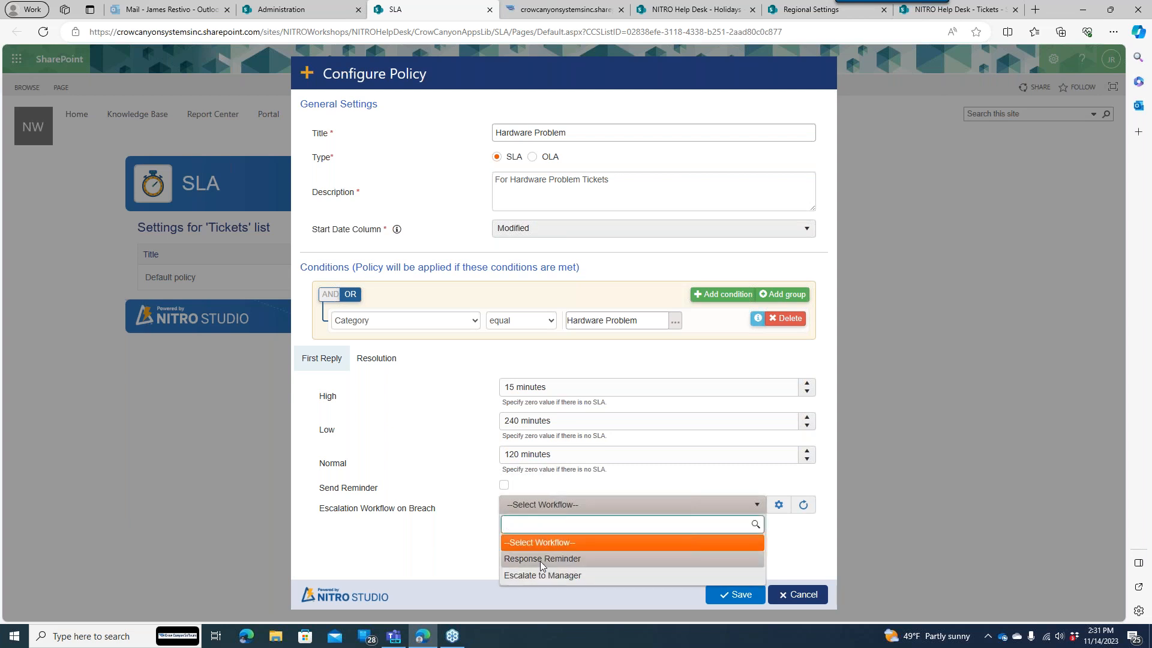
{"action": "left_click", "coordinate": [540, 558]}
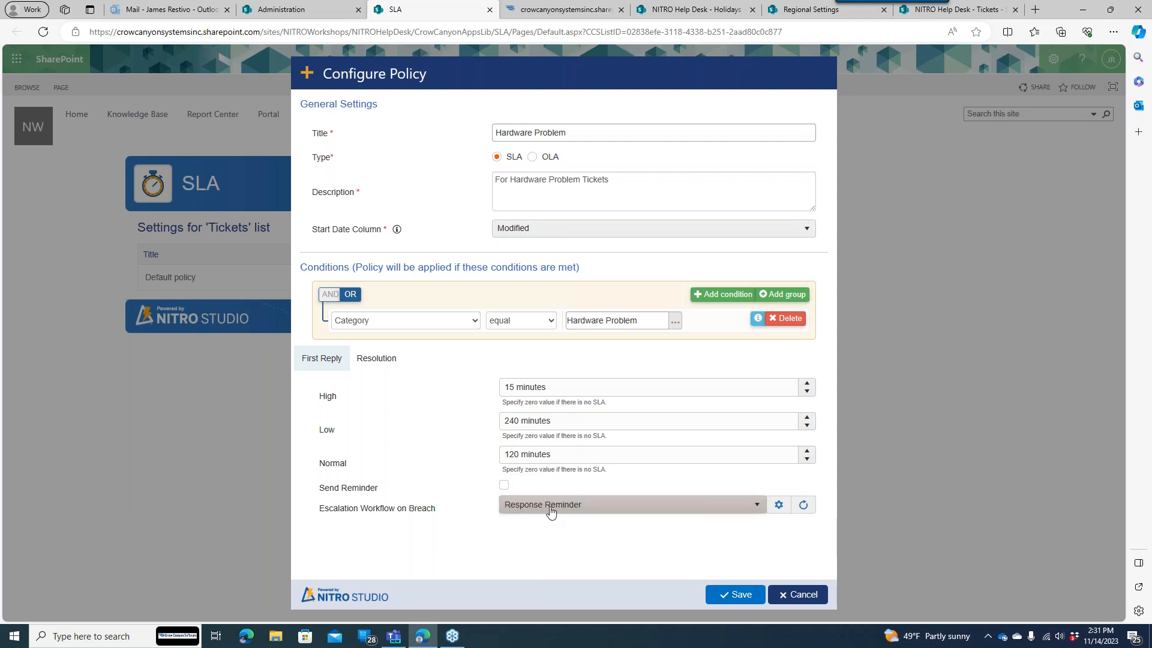
- Set resolution times High 720, Low 5040, Normal 1200 minutes, escalating to Escalate to Manager, and save
{"action": "left_click", "coordinate": [392, 365]}
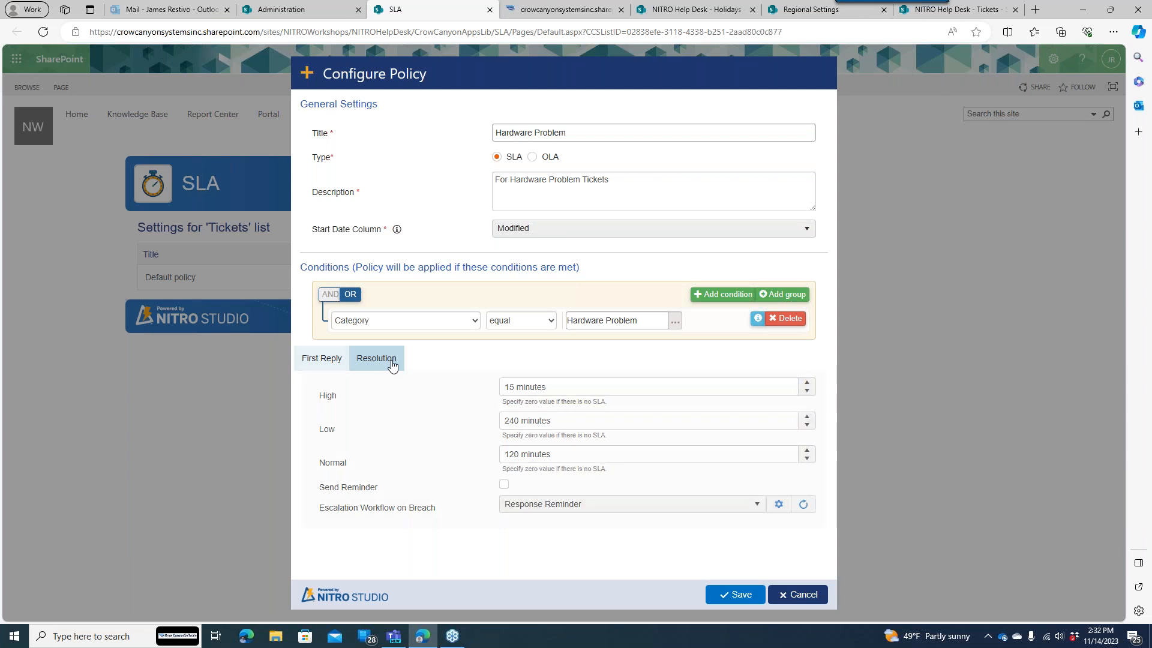
{"action": "left_click", "coordinate": [538, 391]}
{"action": "left_click_drag", "start_coordinate": [539, 391], "coordinate": [476, 386]}
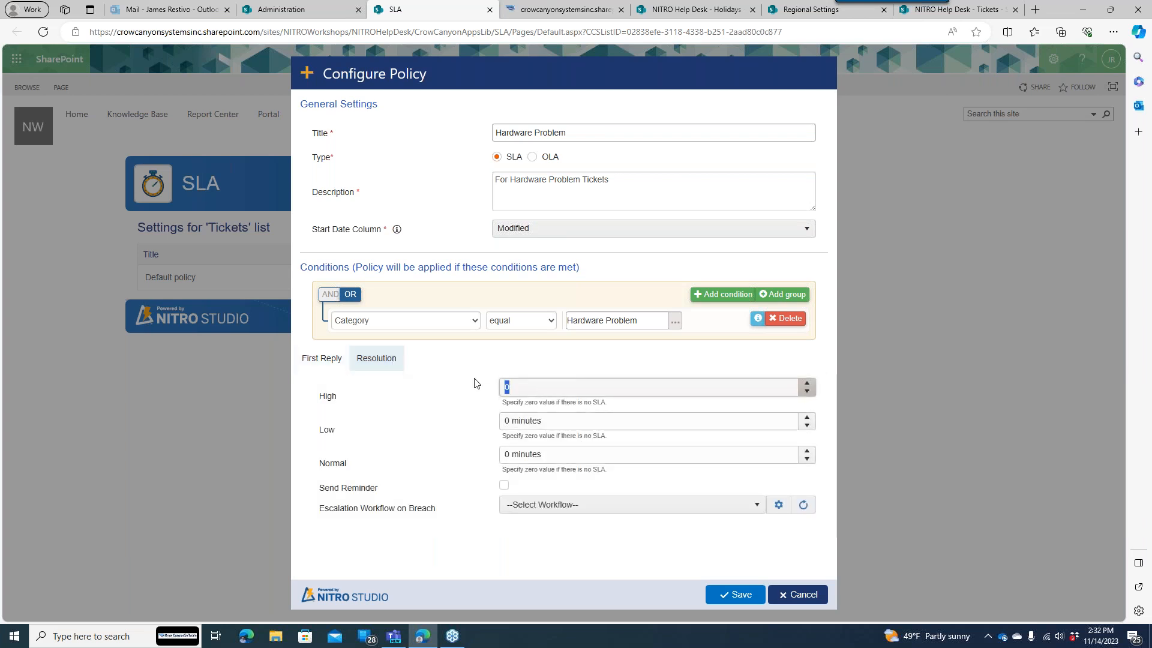
{"action": "type", "text": "720"}
{"action": "key", "text": "Tab"}
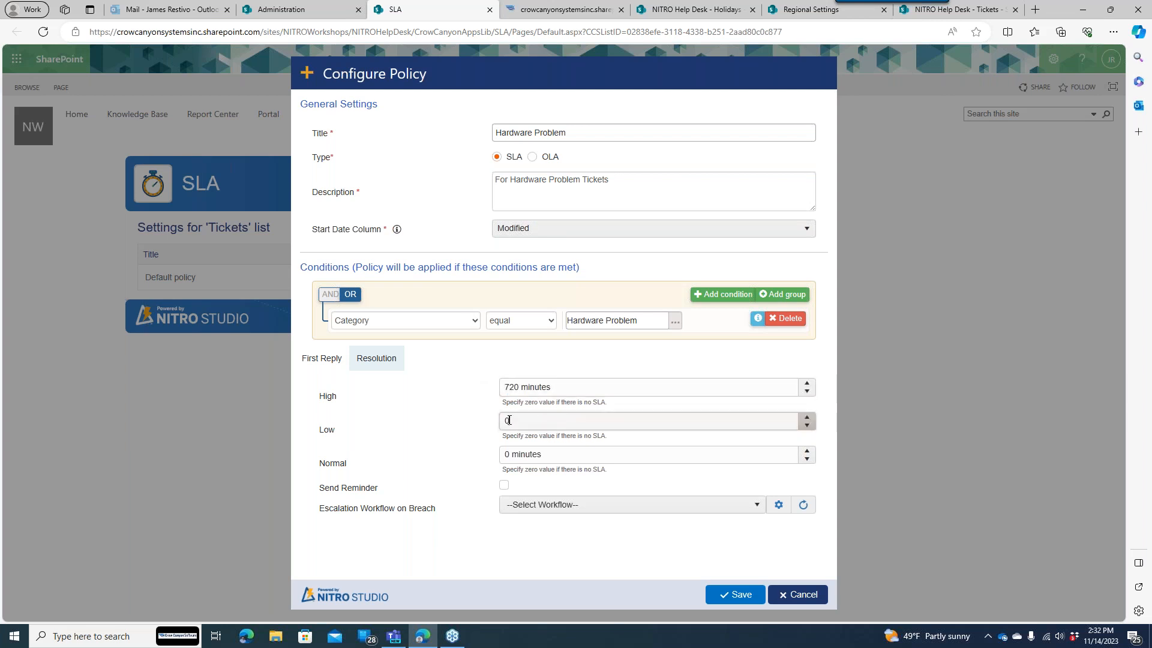
{"action": "type", "text": "5040"}
{"action": "key", "text": "Tab"}
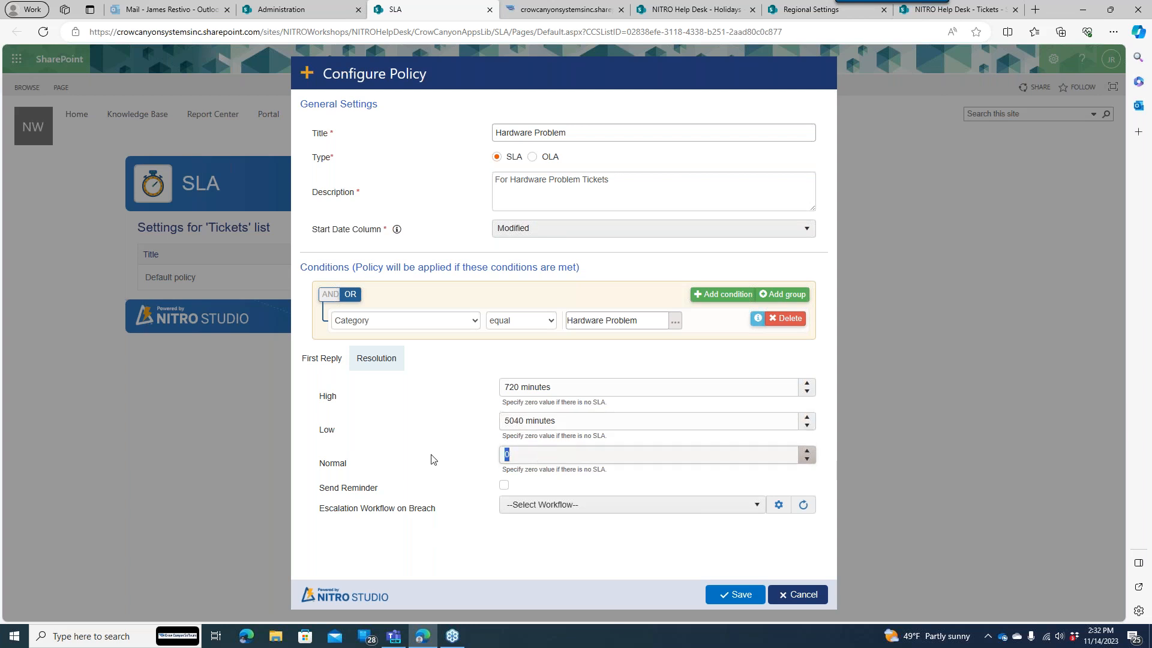
{"action": "type", "text": "1200"}
{"action": "left_click", "coordinate": [444, 428]}
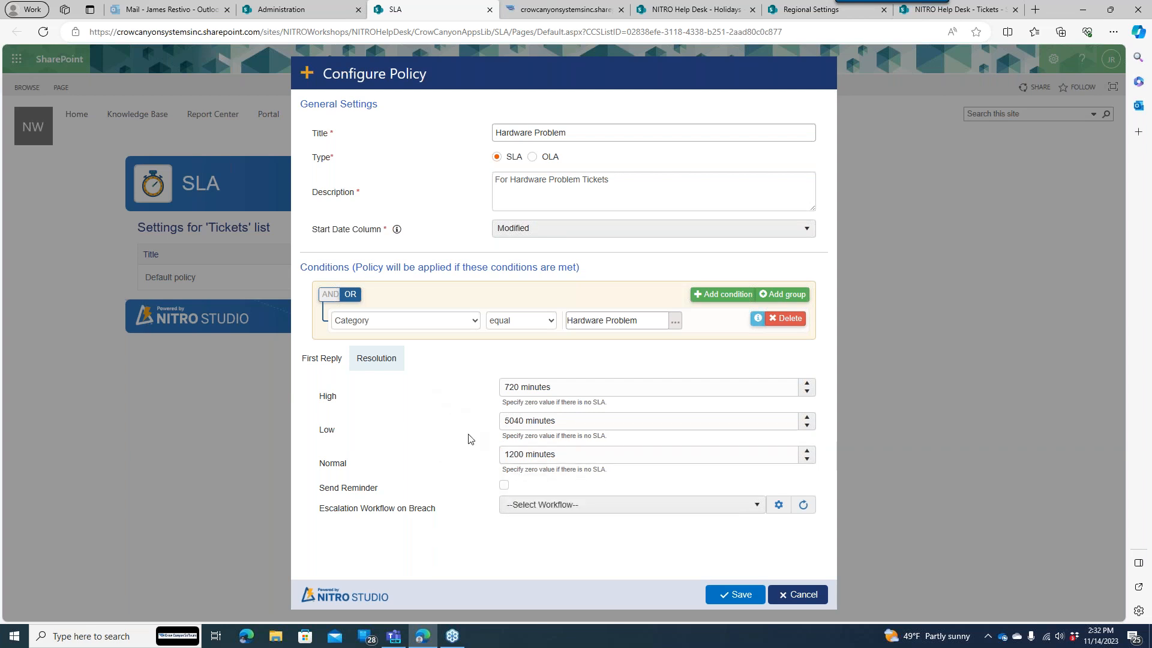
{"action": "left_click", "coordinate": [576, 506]}
{"action": "left_click", "coordinate": [573, 559]}
{"action": "left_click", "coordinate": [730, 597]}
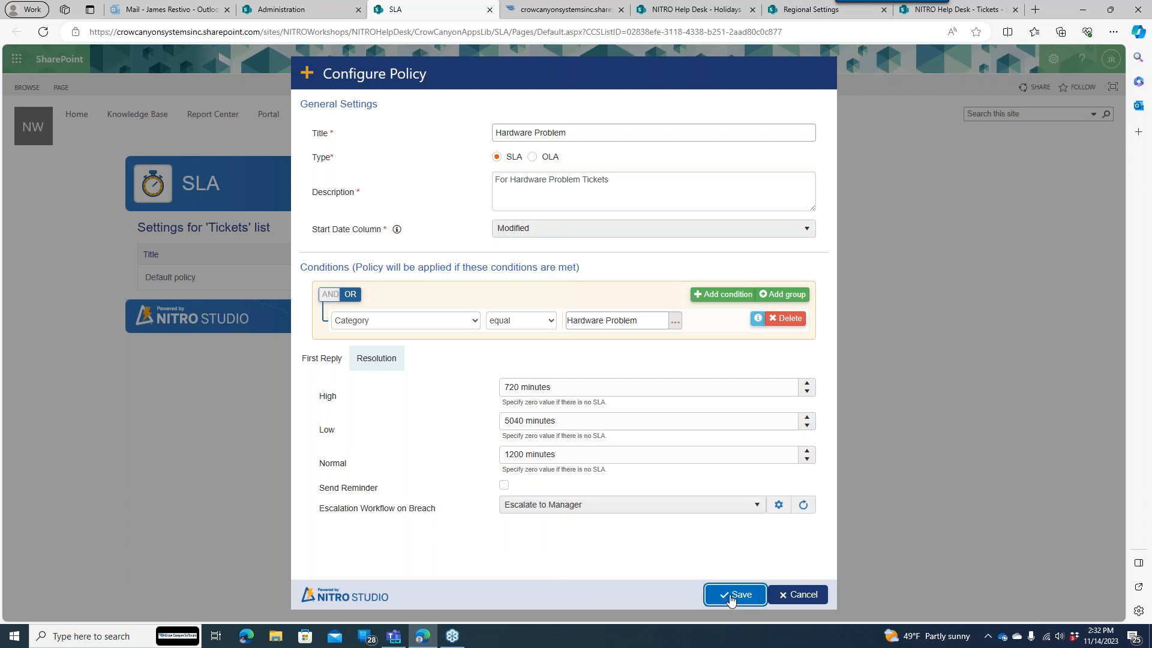
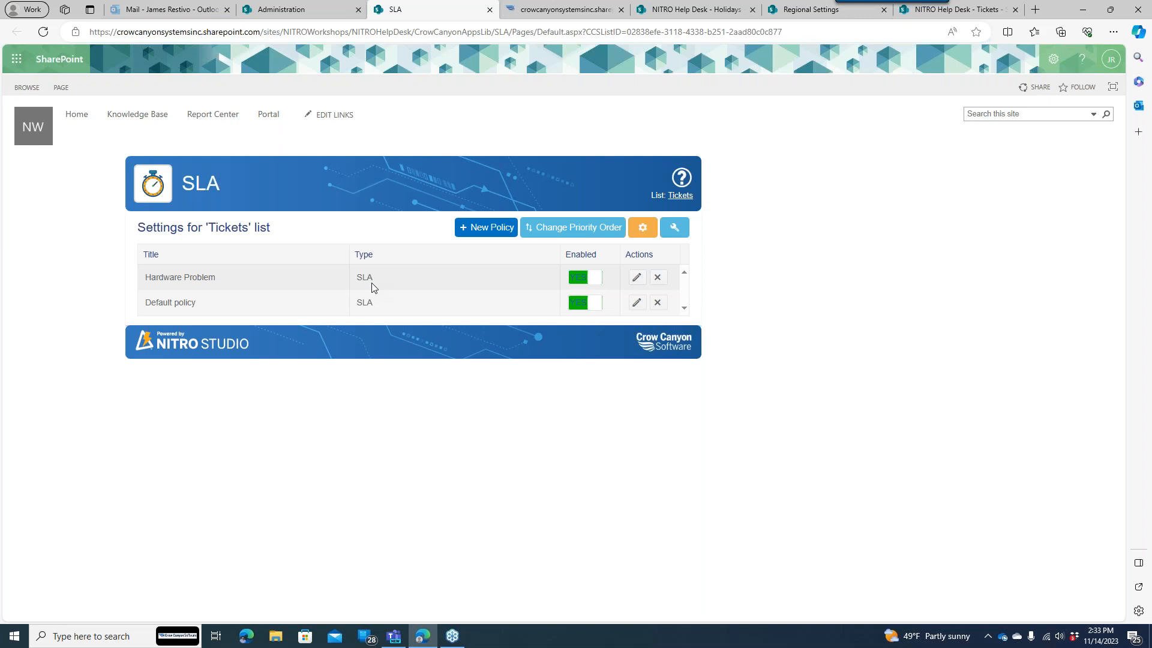
- Open the Hardware Problem policy and browse the first condition's category values without changing them
{"action": "left_click", "coordinate": [635, 278]}
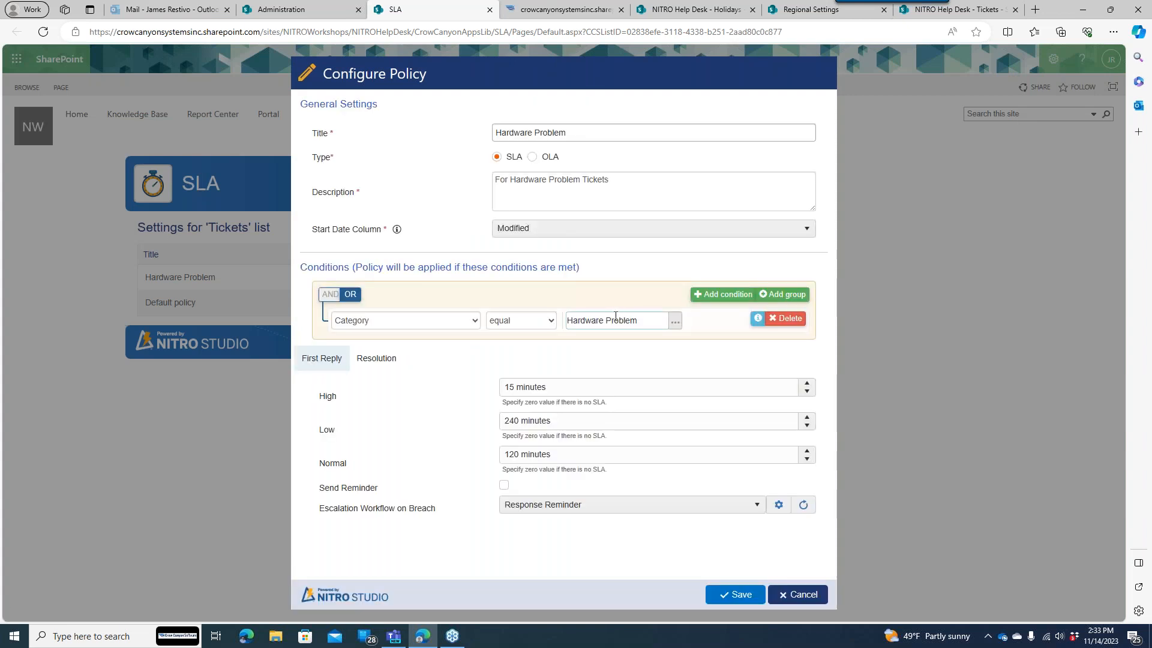
{"action": "left_click", "coordinate": [675, 321]}
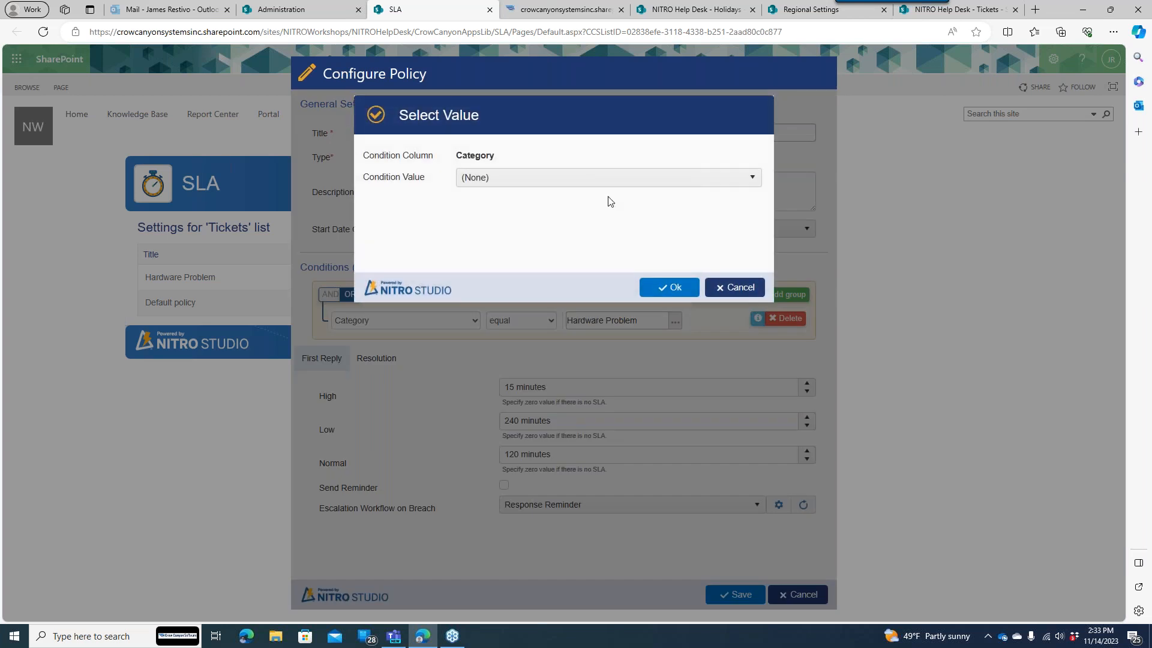
{"action": "left_click", "coordinate": [602, 178]}
{"action": "left_click_drag", "start_coordinate": [755, 251], "coordinate": [757, 288]}
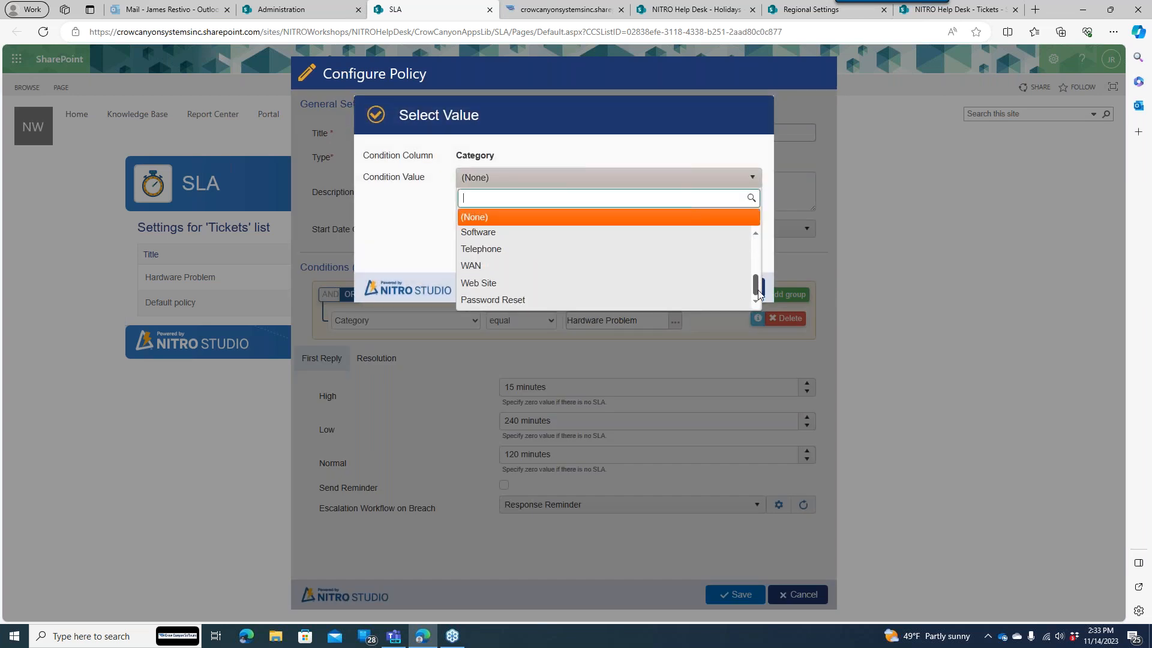
{"action": "left_click", "coordinate": [400, 239]}
{"action": "left_click", "coordinate": [715, 295]}
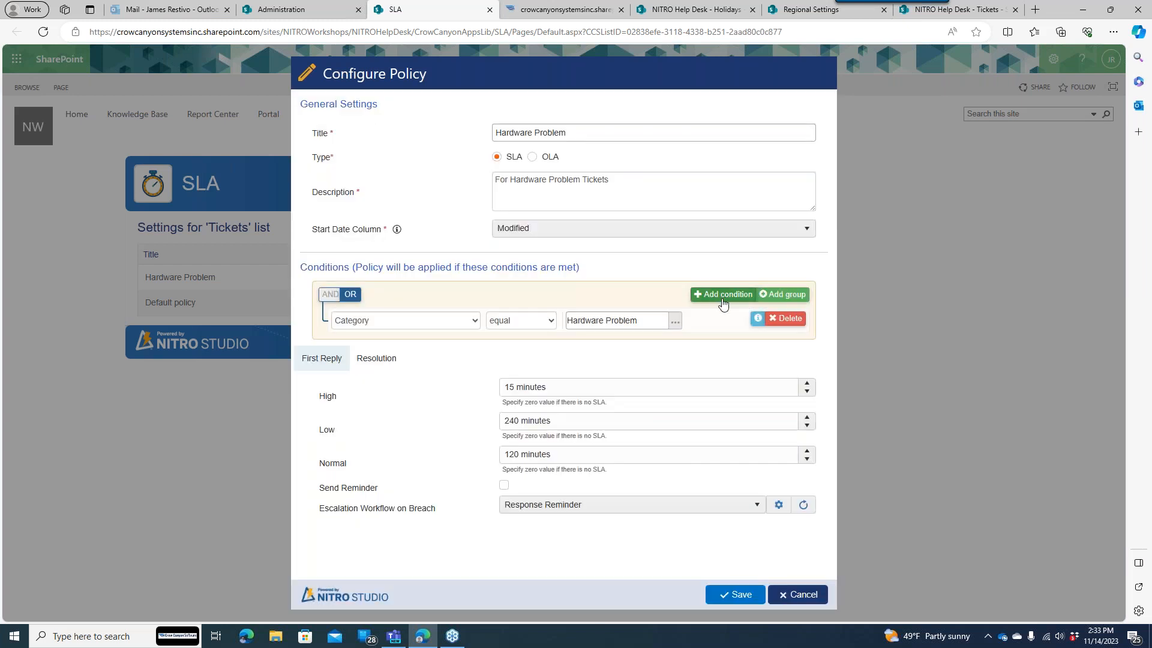
- Add a second OR condition, Category equal to Web Site, and save the policy
{"action": "left_click", "coordinate": [724, 295]}
{"action": "left_click", "coordinate": [456, 347]}
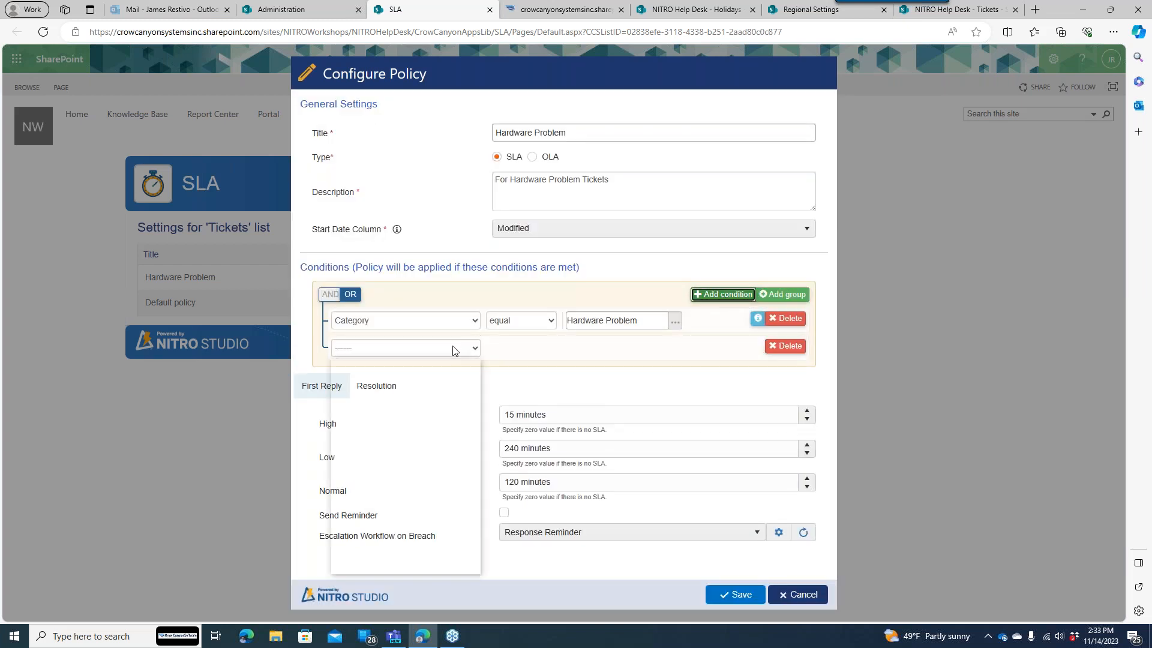
{"action": "left_click", "coordinate": [401, 503]}
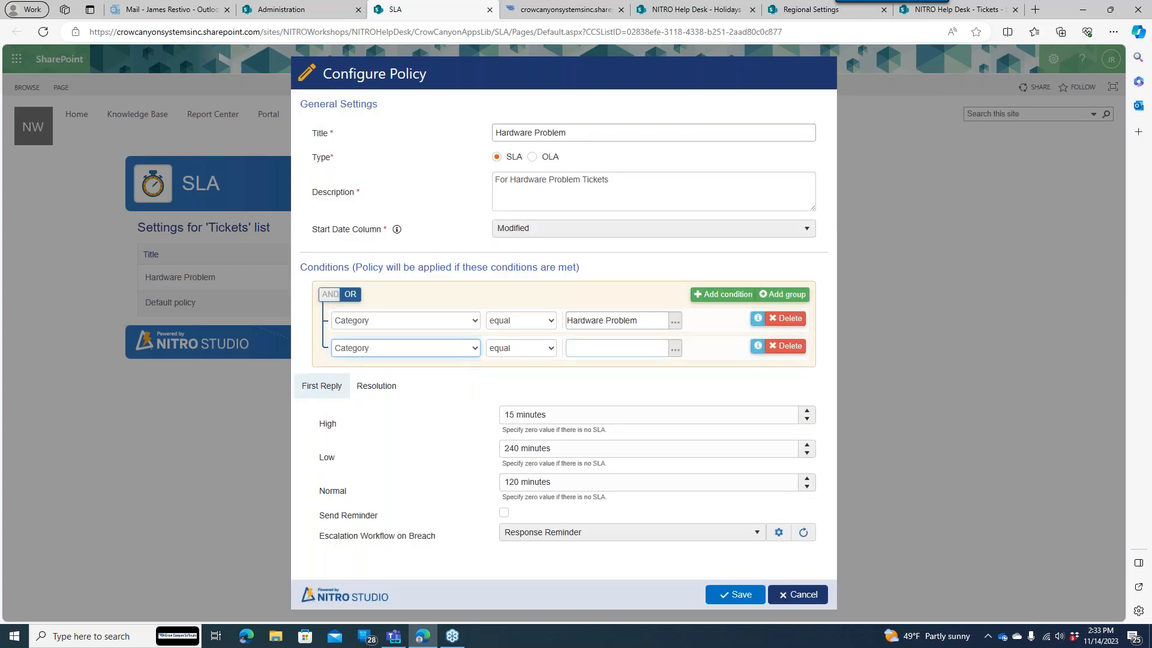
{"action": "left_click", "coordinate": [675, 348]}
{"action": "left_click", "coordinate": [732, 178]}
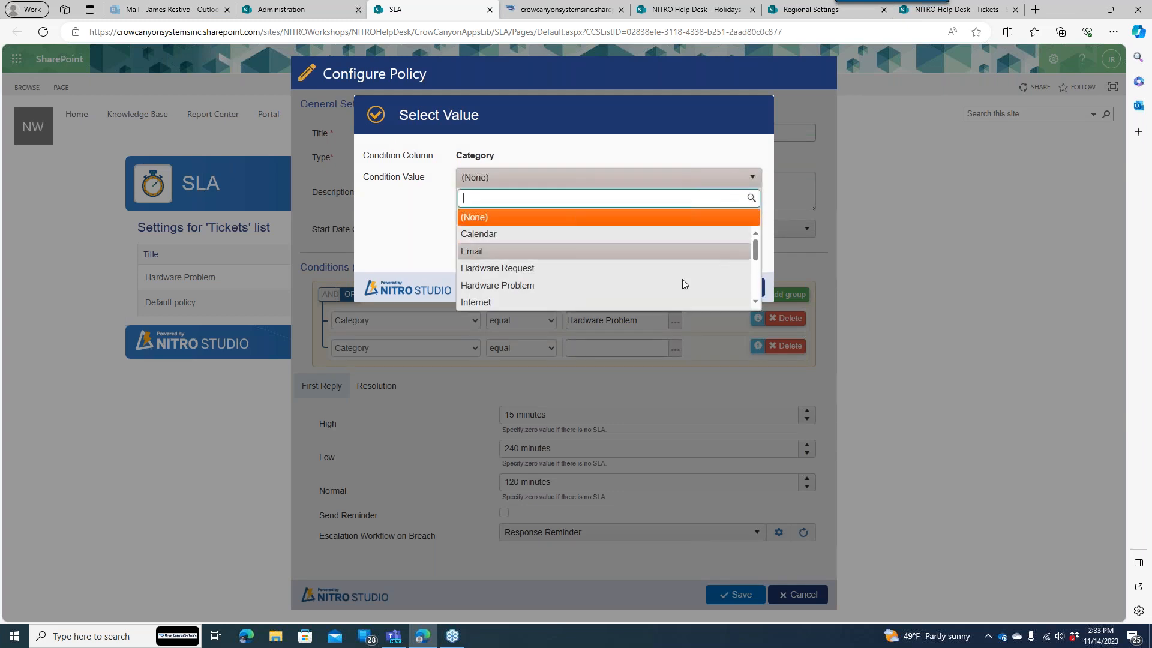
{"action": "left_click_drag", "start_coordinate": [756, 255], "coordinate": [700, 309]}
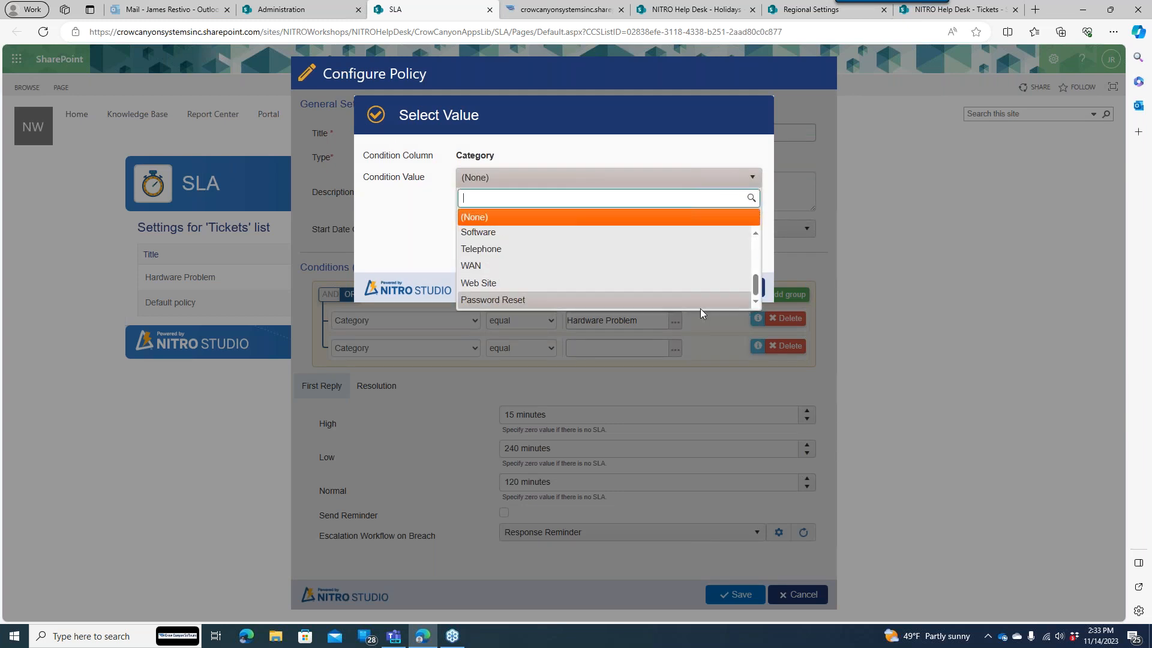
{"action": "left_click", "coordinate": [571, 283]}
{"action": "left_click", "coordinate": [668, 287]}
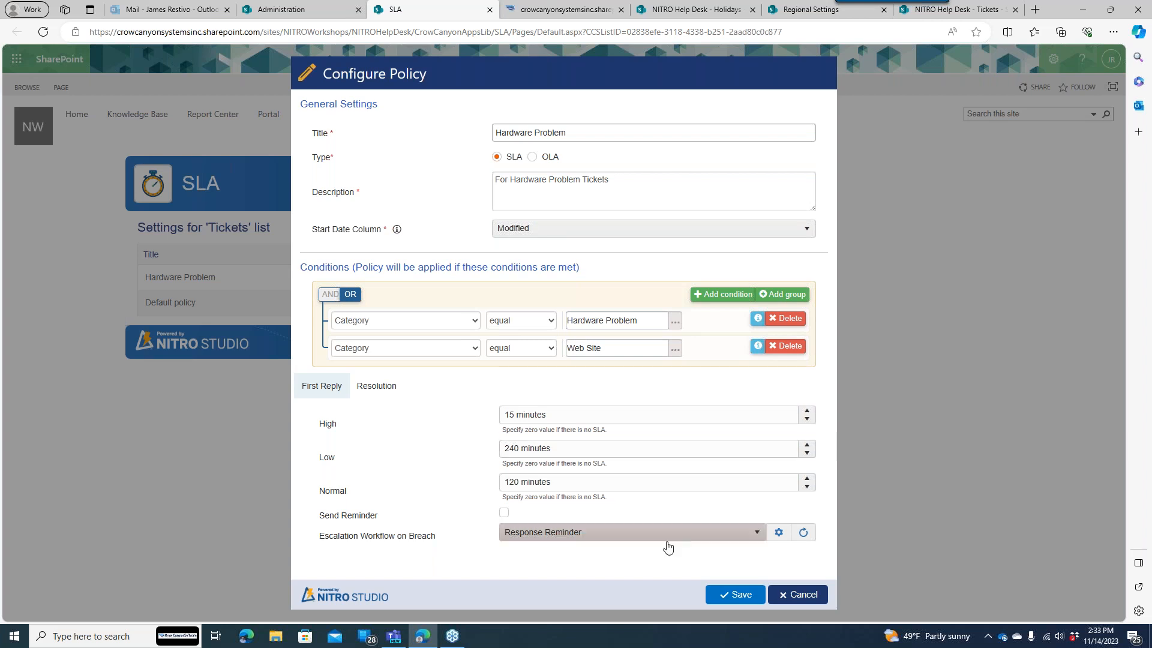
{"action": "left_click", "coordinate": [740, 596]}
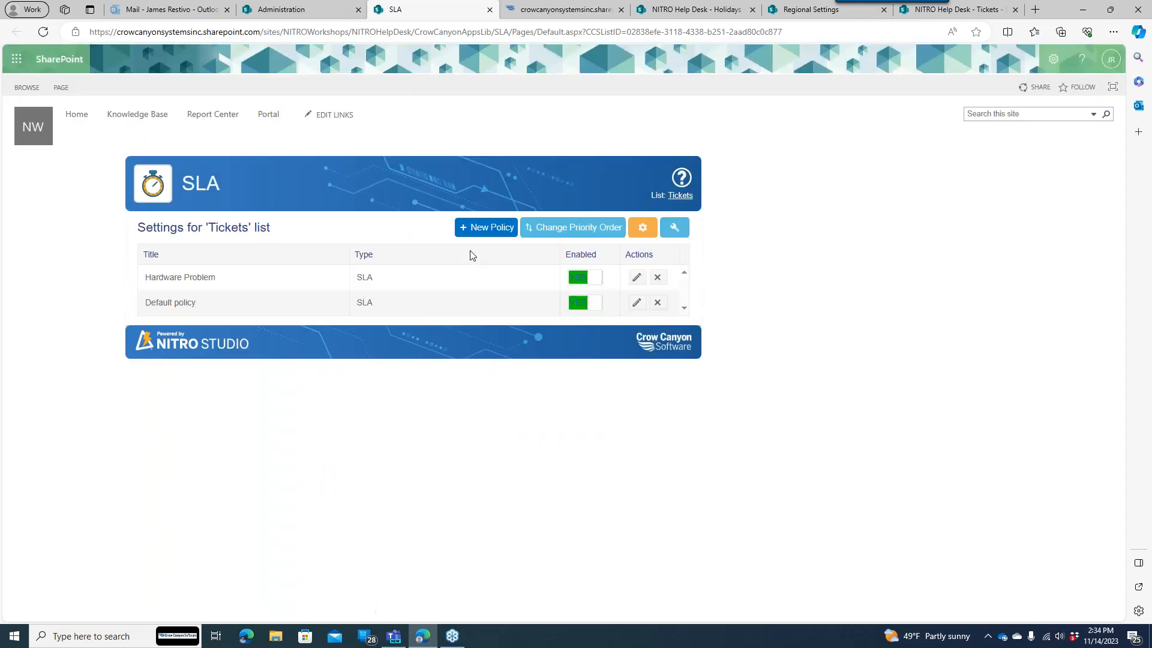
- Start a new SLA policy, try Issue Type then Requester Department as the condition field, then discard it
{"action": "left_click", "coordinate": [506, 228]}
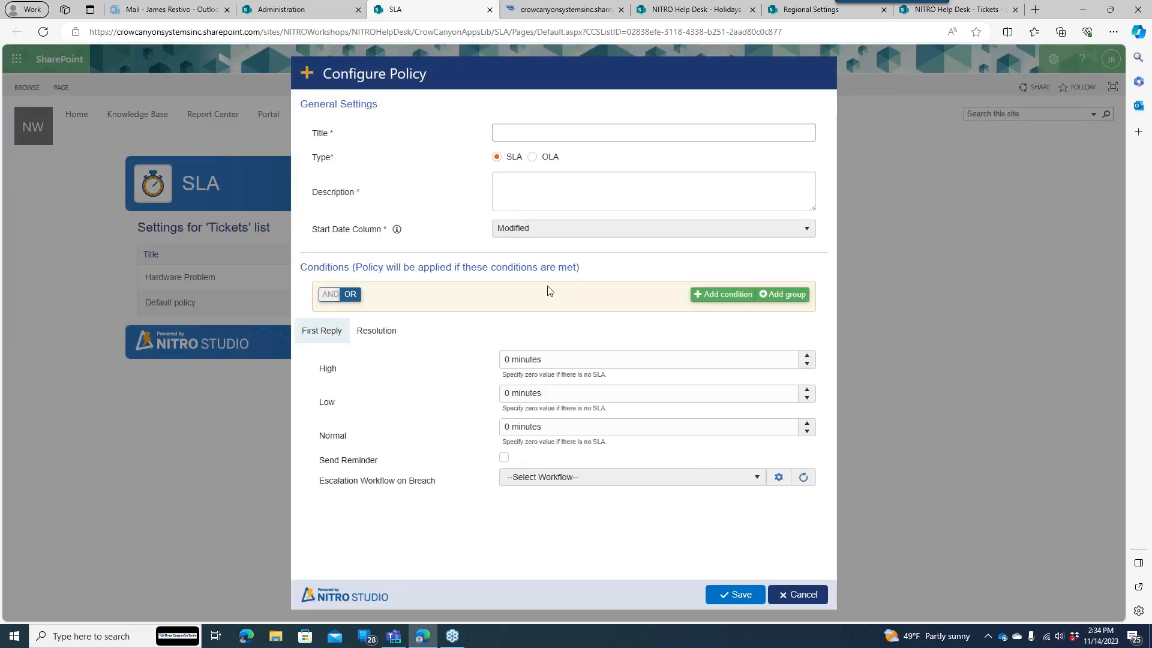
{"action": "left_click", "coordinate": [723, 294]}
{"action": "left_click", "coordinate": [474, 324]}
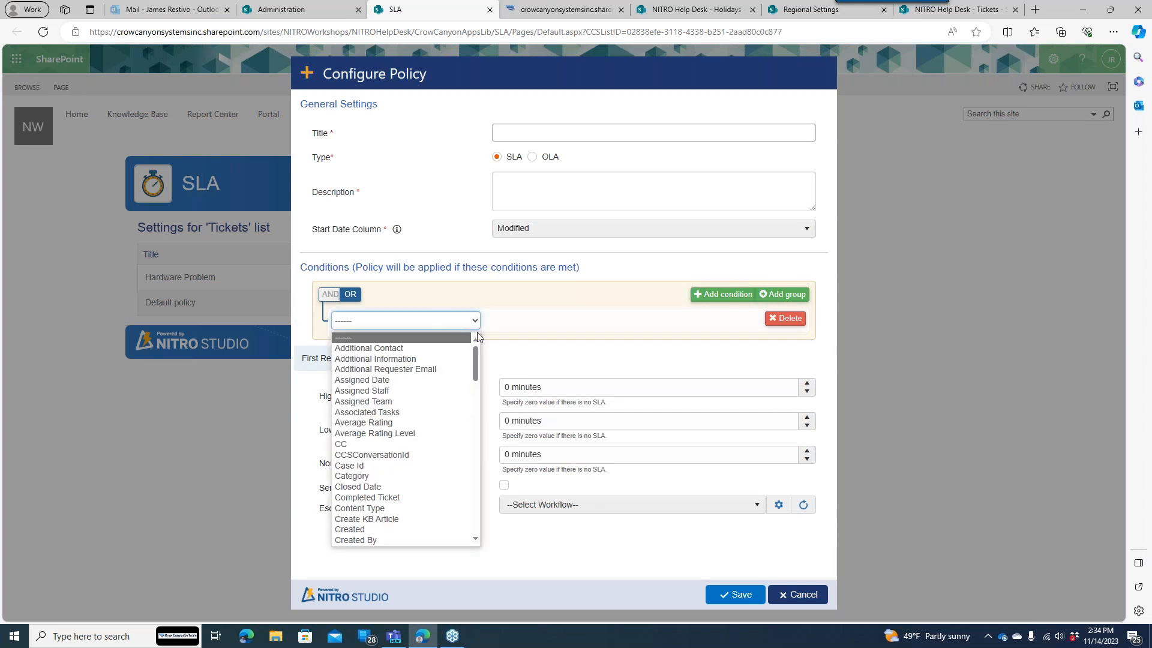
{"action": "left_click_drag", "start_coordinate": [476, 351], "coordinate": [476, 410]}
{"action": "left_click", "coordinate": [425, 409]}
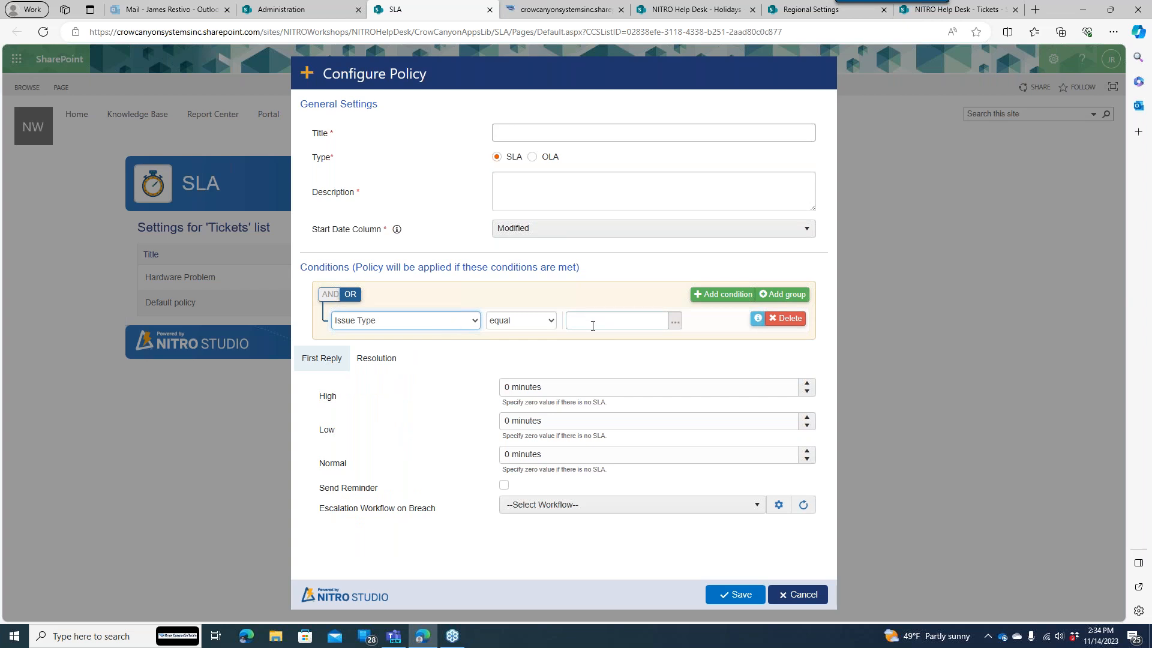
{"action": "left_click", "coordinate": [473, 321]}
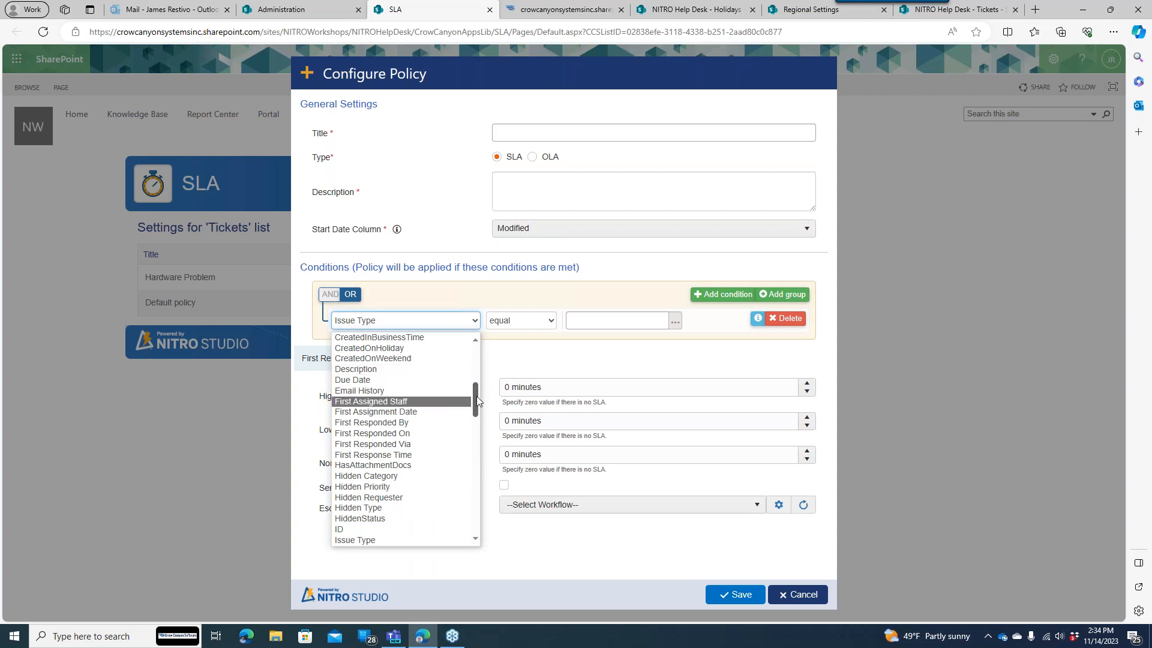
{"action": "scroll", "coordinate": [476, 396], "scroll_direction": "up", "scroll_amount": 1}
{"action": "scroll", "coordinate": [475, 410], "scroll_direction": "down", "scroll_amount": 5}
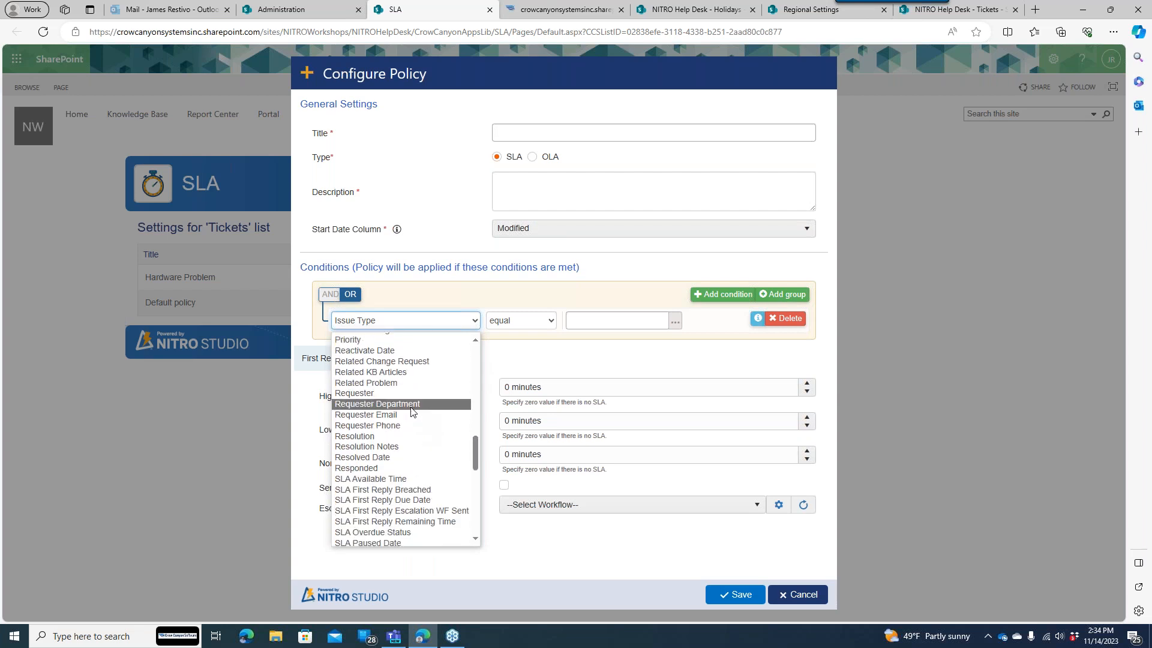
{"action": "left_click", "coordinate": [407, 401]}
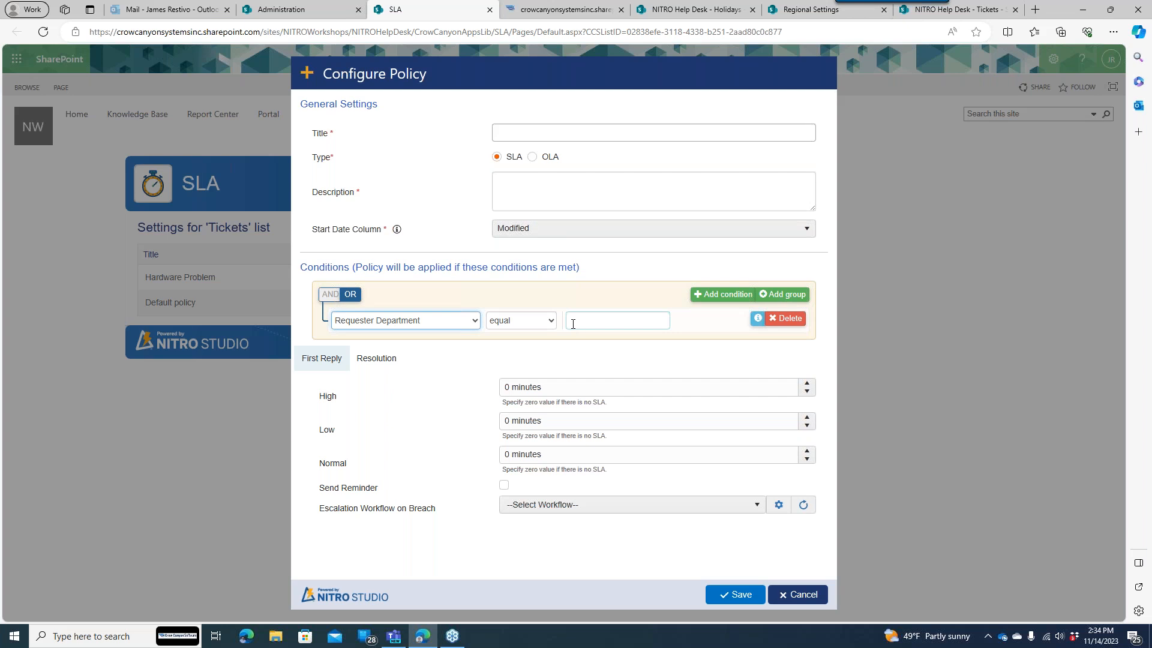
{"action": "left_click", "coordinate": [791, 594]}
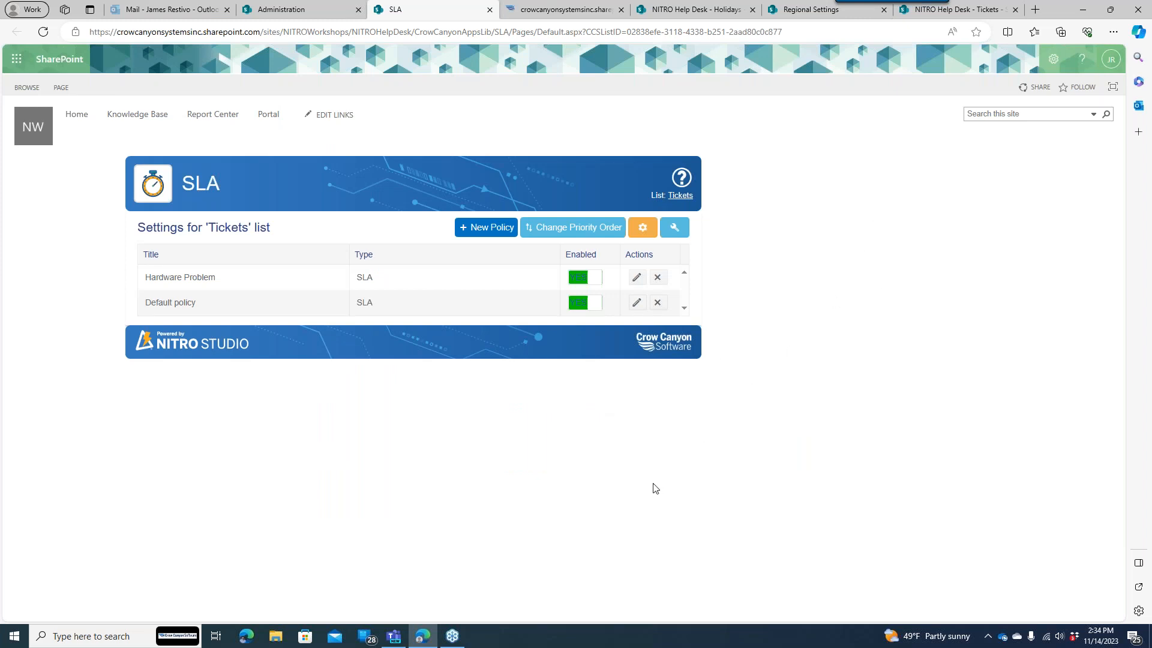
{"action": "mouse_move", "coordinate": [462, 636]}
{"action": "left_click", "coordinate": [675, 232]}
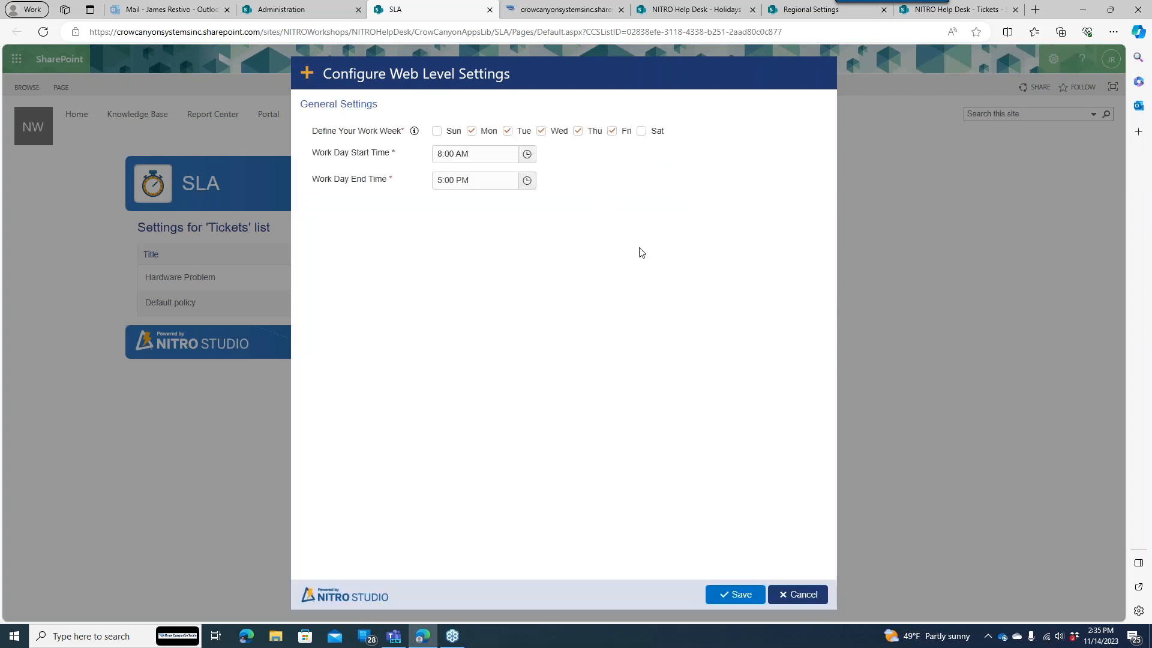
{"action": "left_click", "coordinate": [791, 594]}
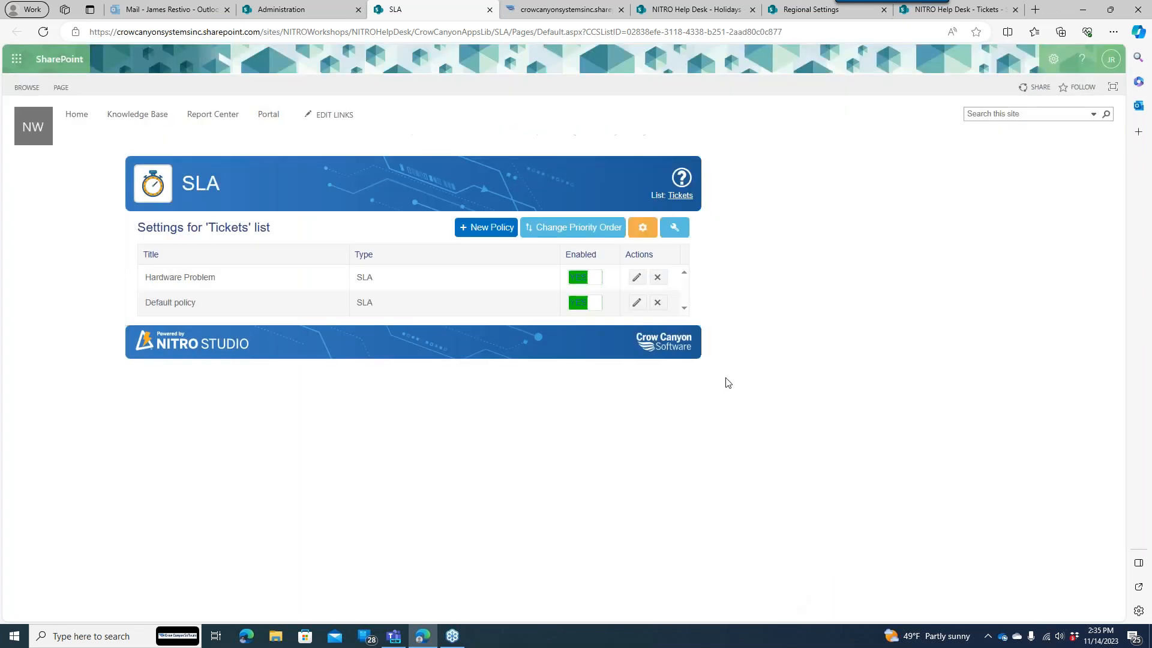
{"action": "left_click", "coordinate": [643, 227]}
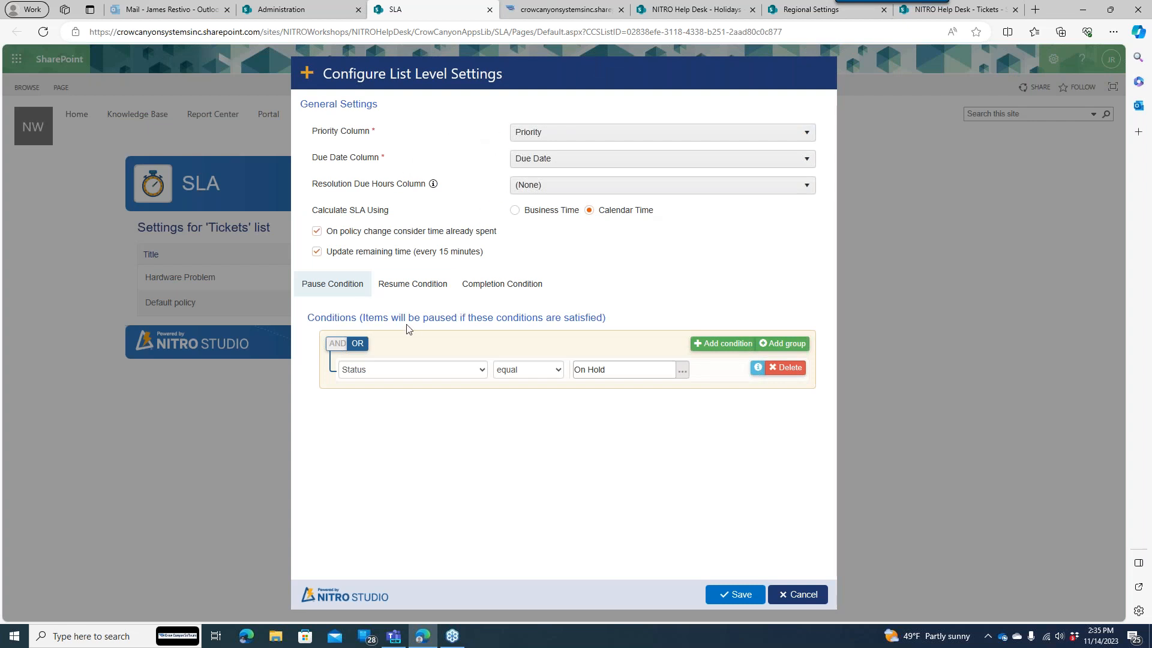
{"action": "left_click", "coordinate": [792, 595]}
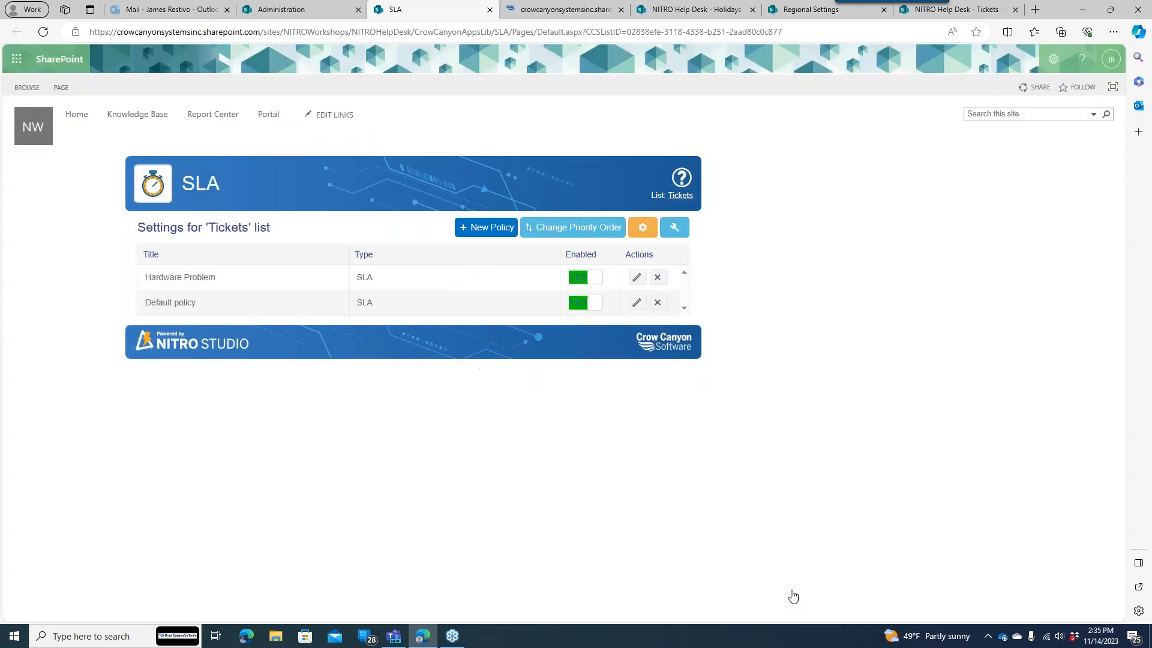
{"action": "left_click", "coordinate": [630, 277]}
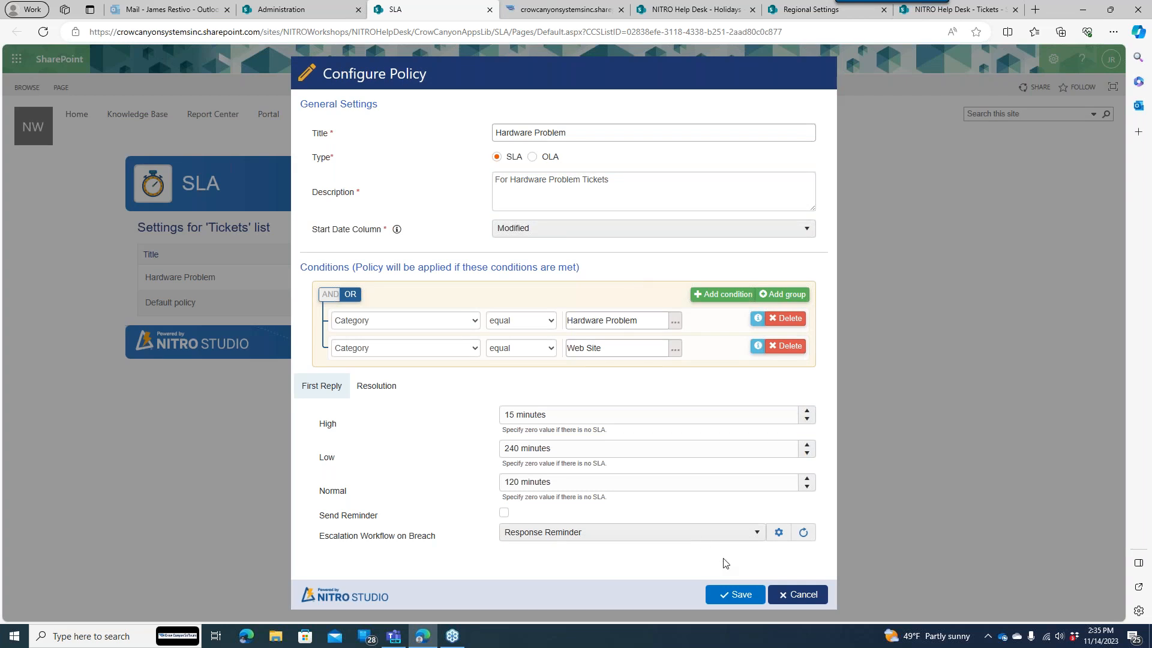
- Close the Hardware Problem policy editor without saving
{"action": "left_click", "coordinate": [790, 594]}
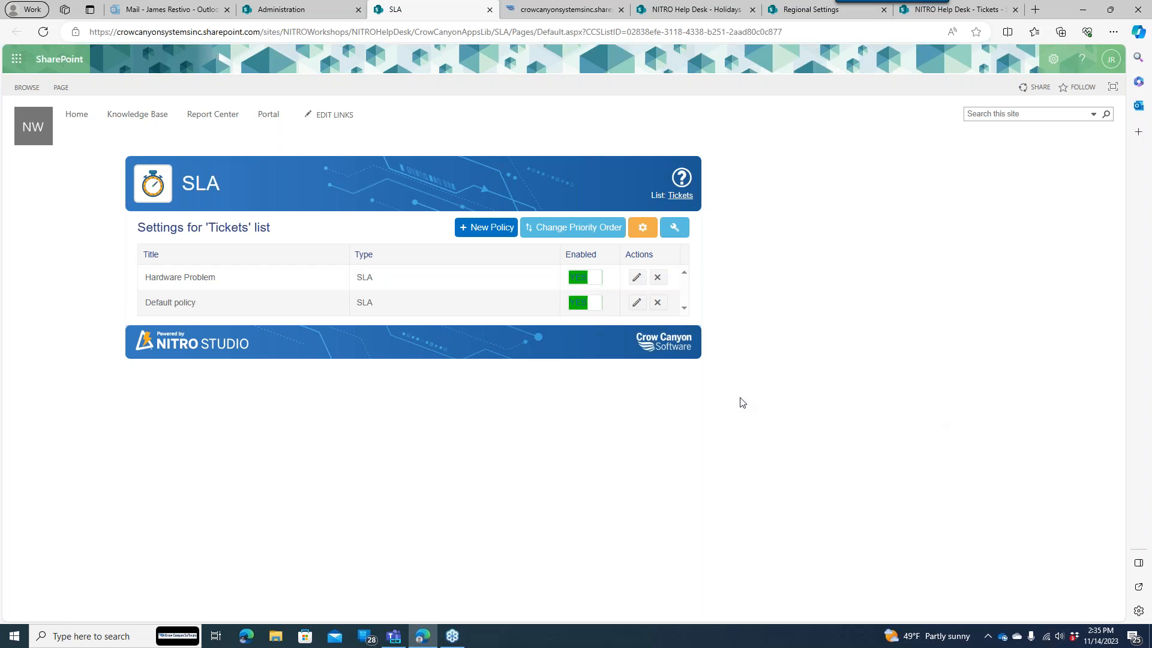
{"action": "left_click", "coordinate": [463, 639]}
{"action": "mouse_move", "coordinate": [460, 638]}
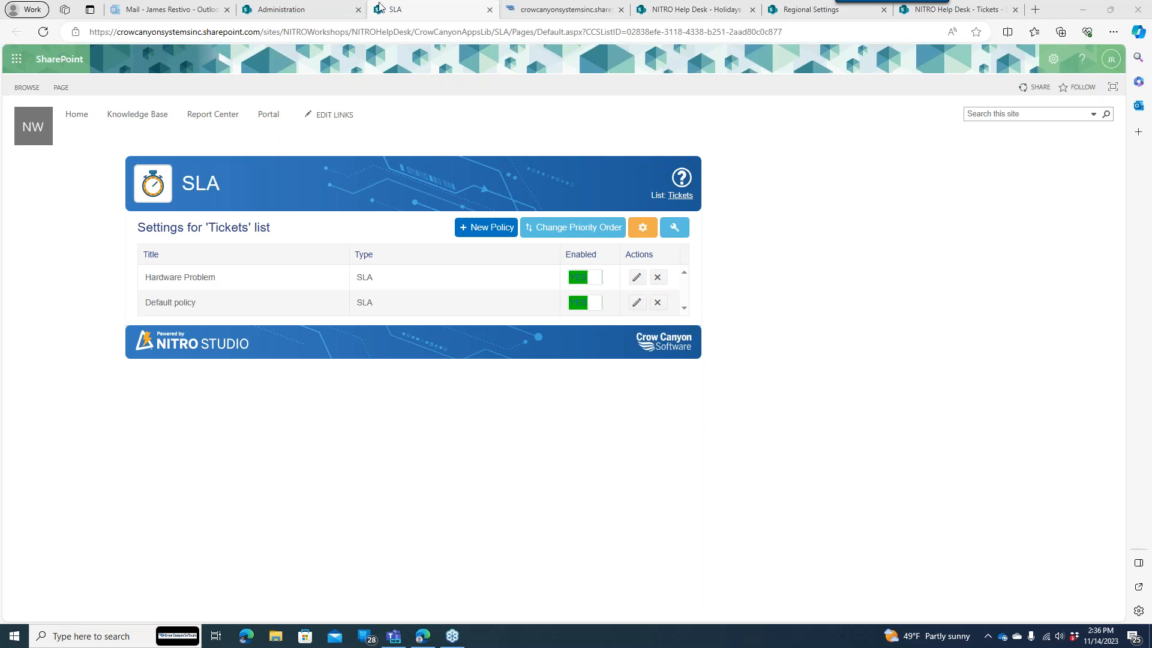
- Return to the Help Desk Administration page and open the site settings panel
{"action": "left_click", "coordinate": [336, 11]}
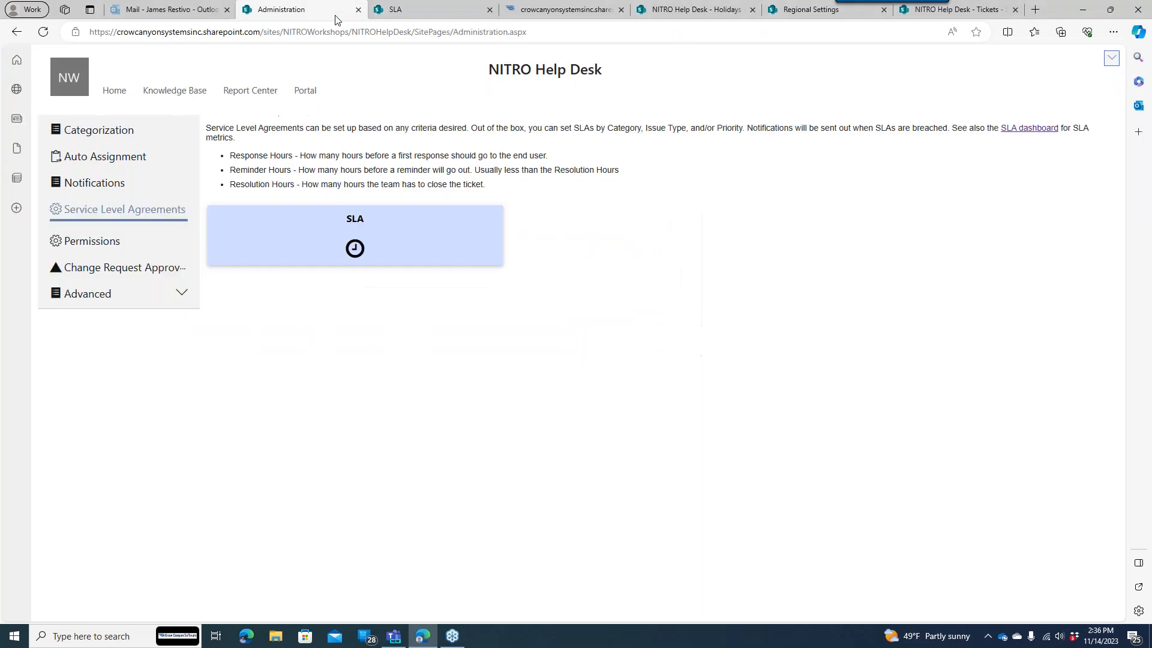
{"action": "left_click", "coordinate": [1110, 60]}
{"action": "left_click", "coordinate": [1054, 59]}
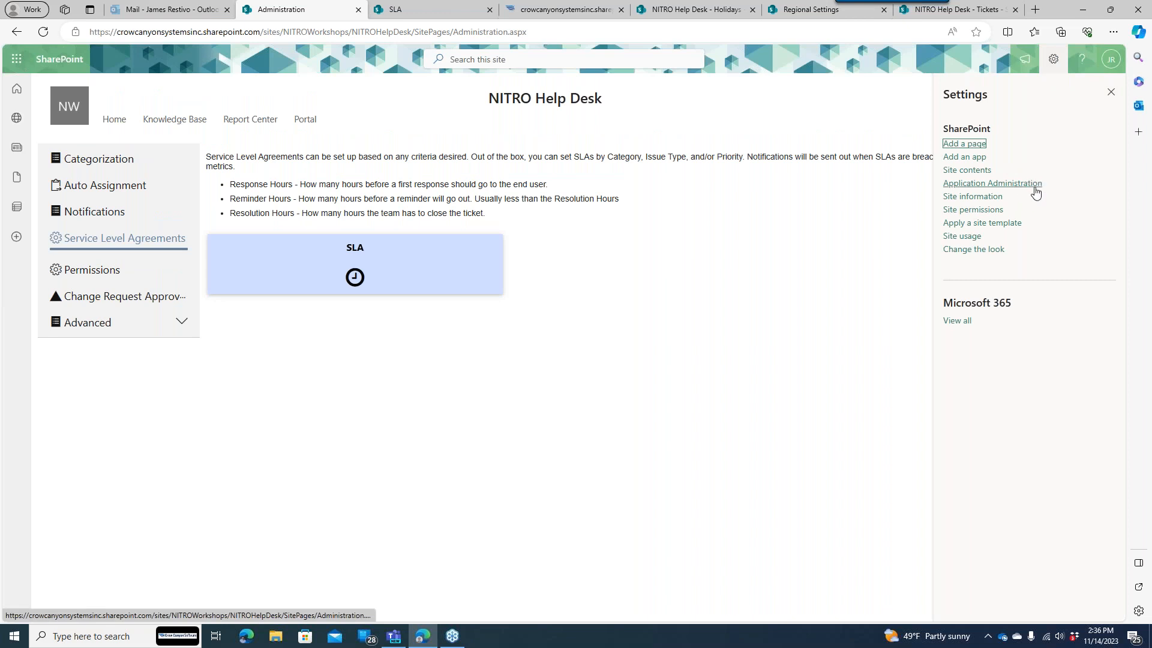
- In a new tab, open the NITRO Help Desk V2 site's Administration > Service Level Agreements SLA page
{"action": "left_click", "coordinate": [1036, 9]}
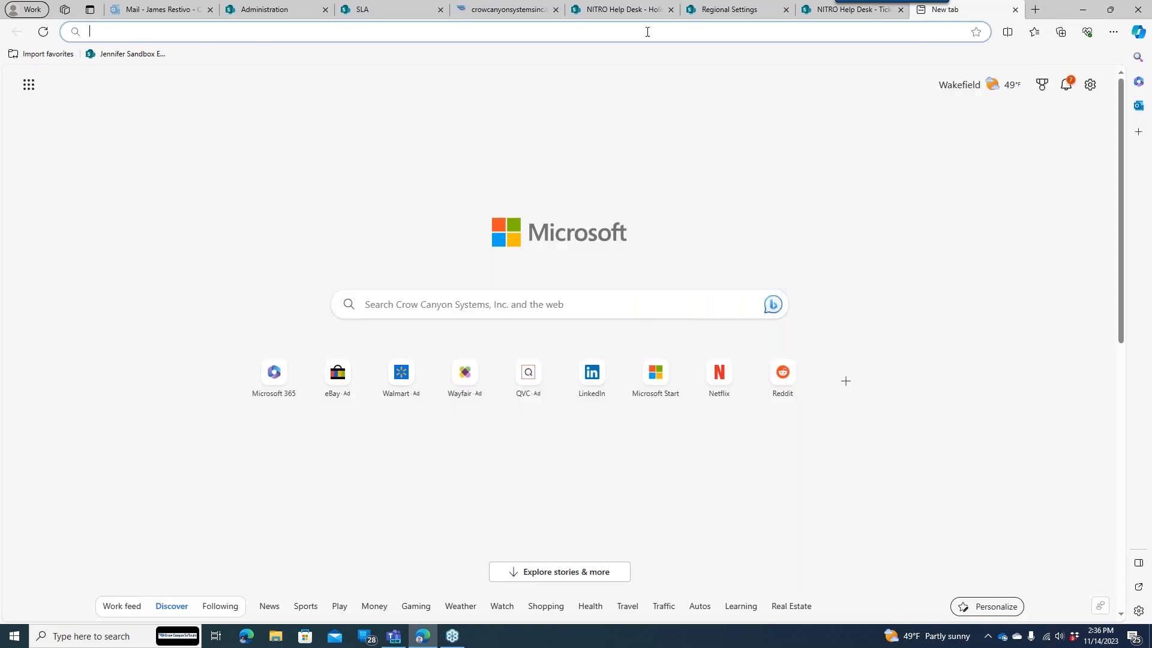
{"action": "type", "text": "h"}
{"action": "key", "text": "Return"}
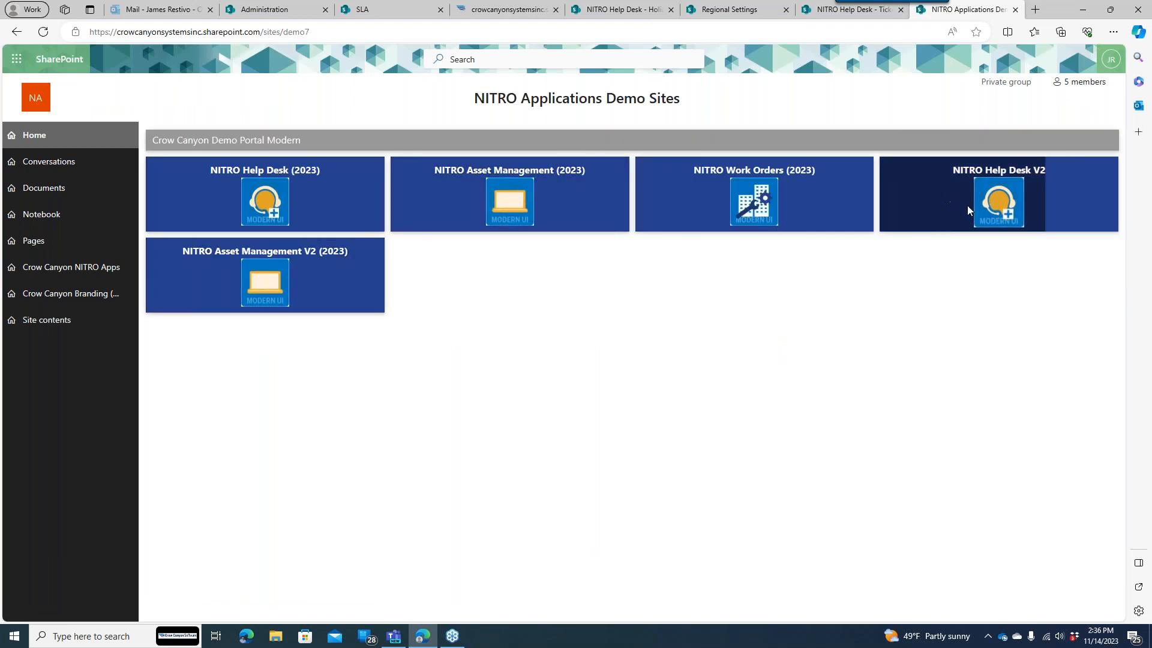
{"action": "left_click", "coordinate": [1010, 192]}
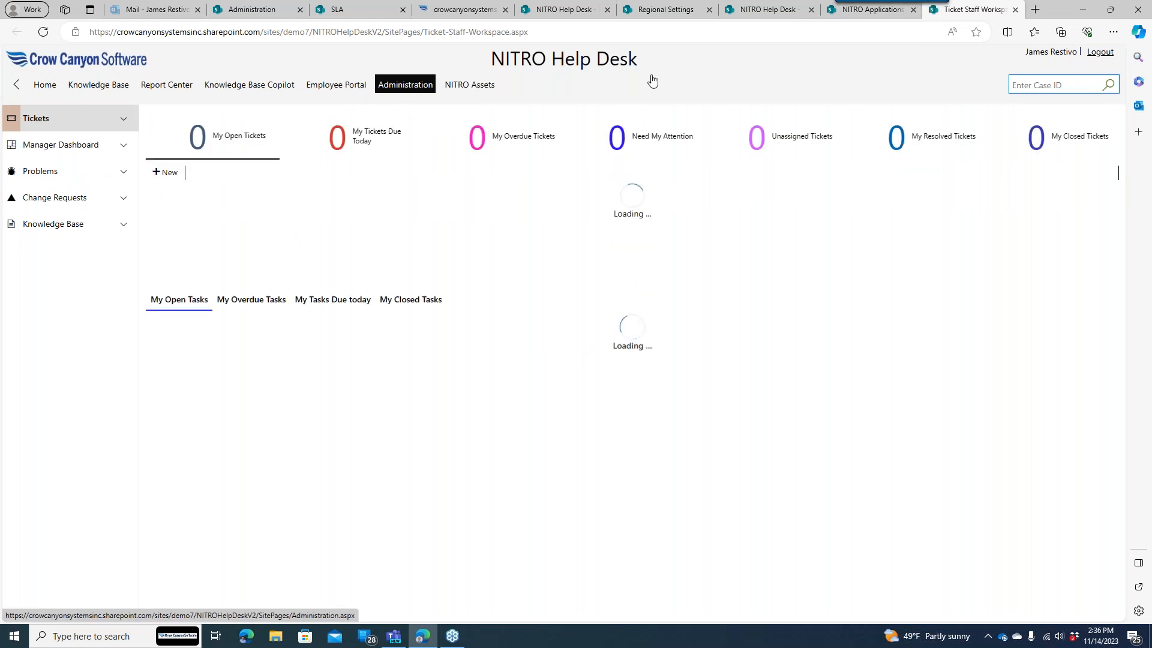
{"action": "left_click", "coordinate": [405, 85]}
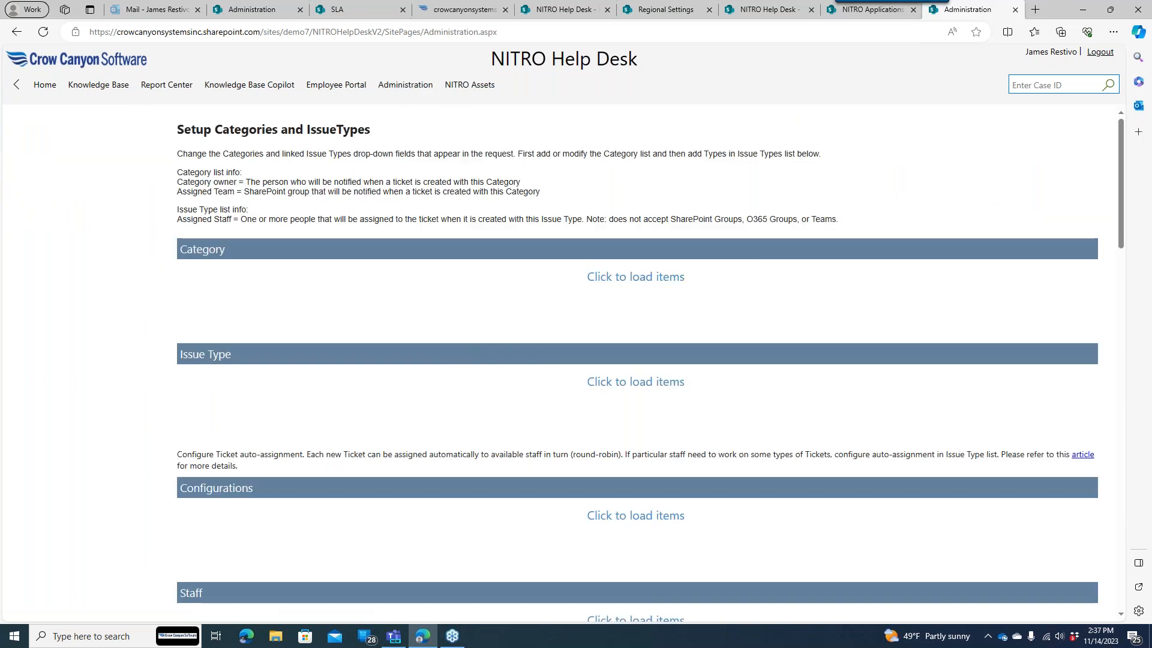
{"action": "left_click", "coordinate": [70, 205]}
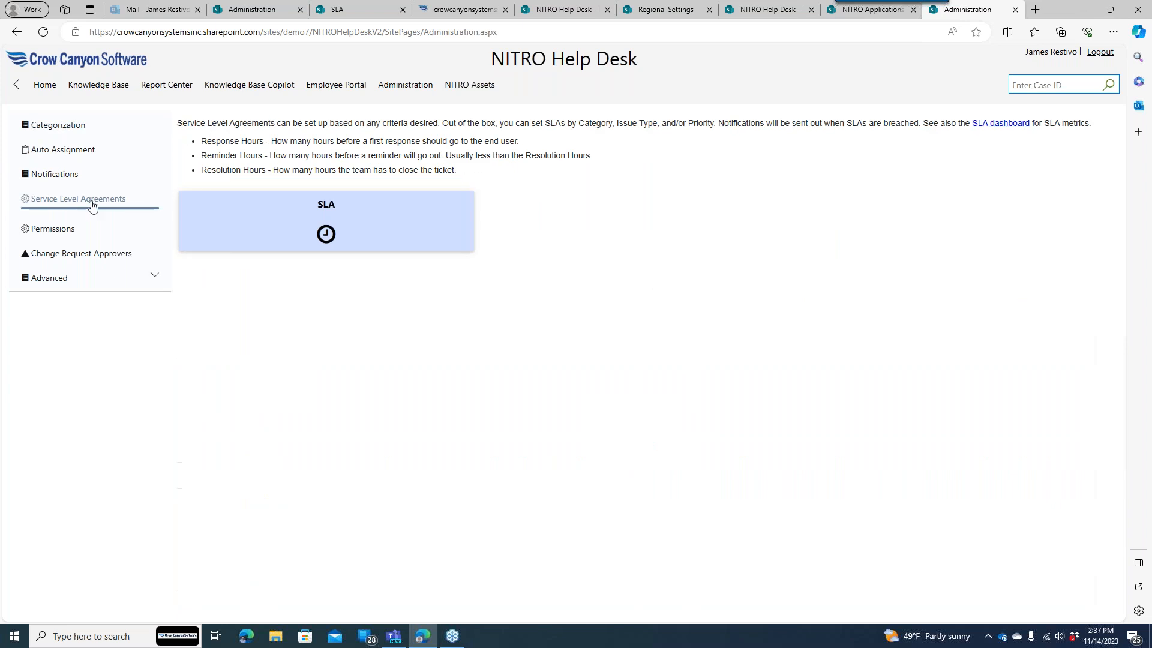
{"action": "left_click", "coordinate": [398, 226]}
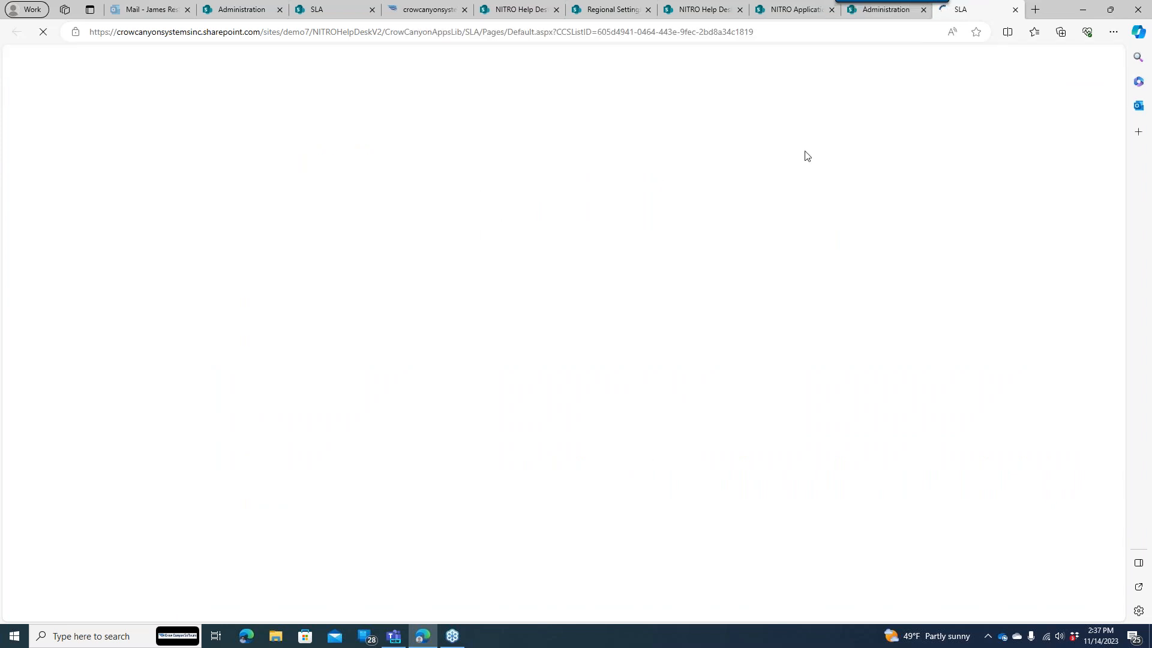